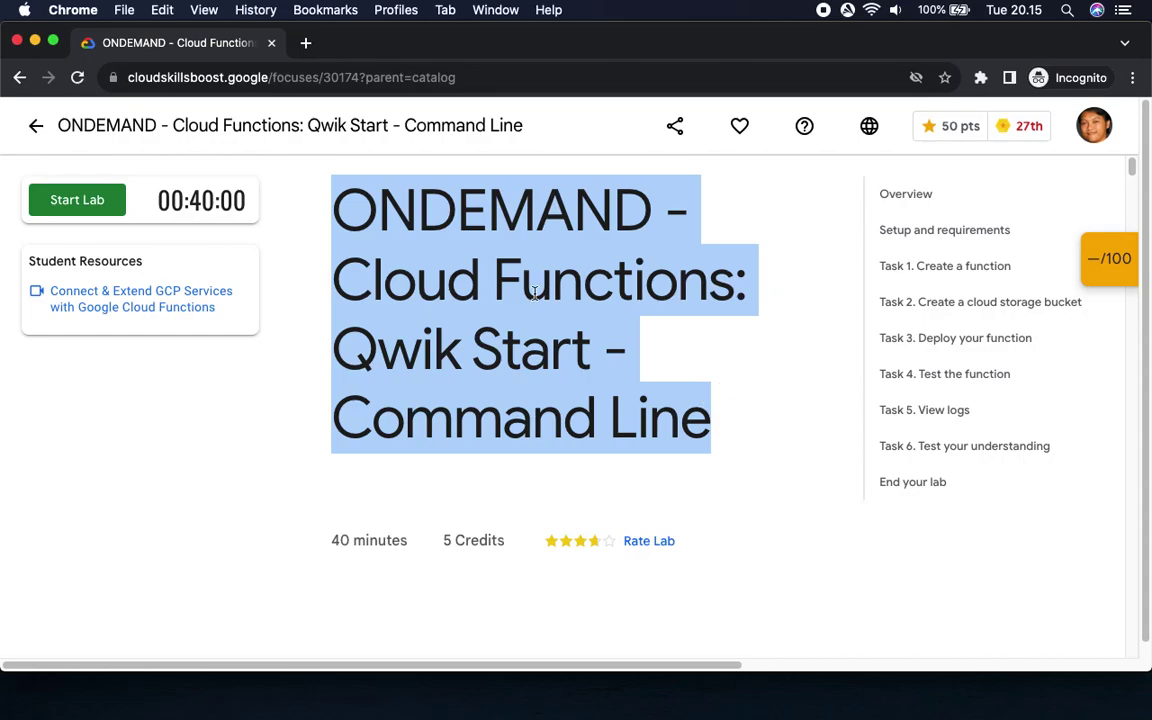
# - Read through the lab instructions, briefly expanding and collapsing the checkpoints panel
pyautogui.scroll(-5, 573, 446)
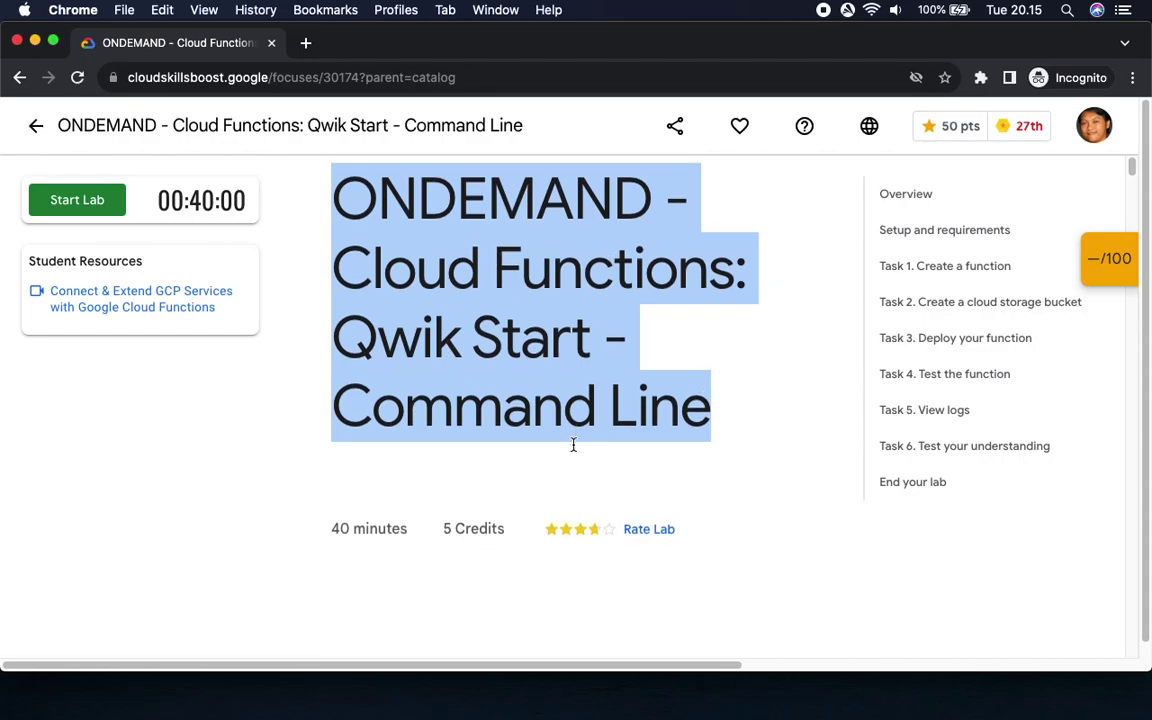
pyautogui.scroll(-3, 573, 446)
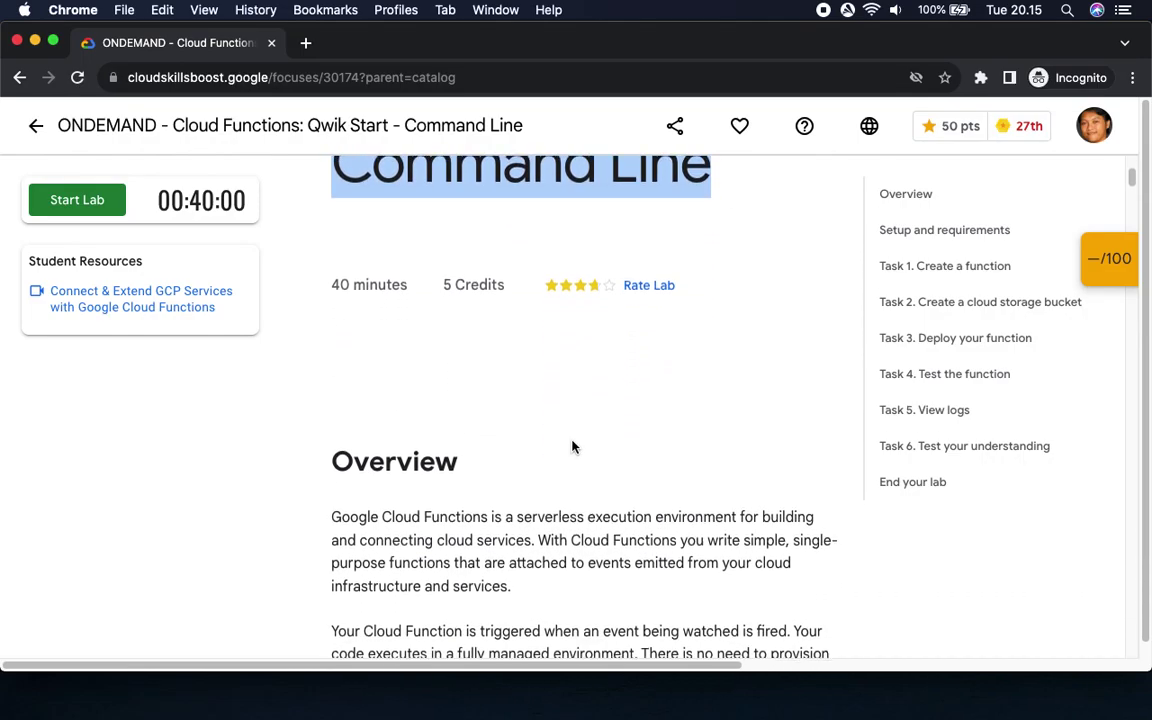
pyautogui.scroll(-3, 573, 446)
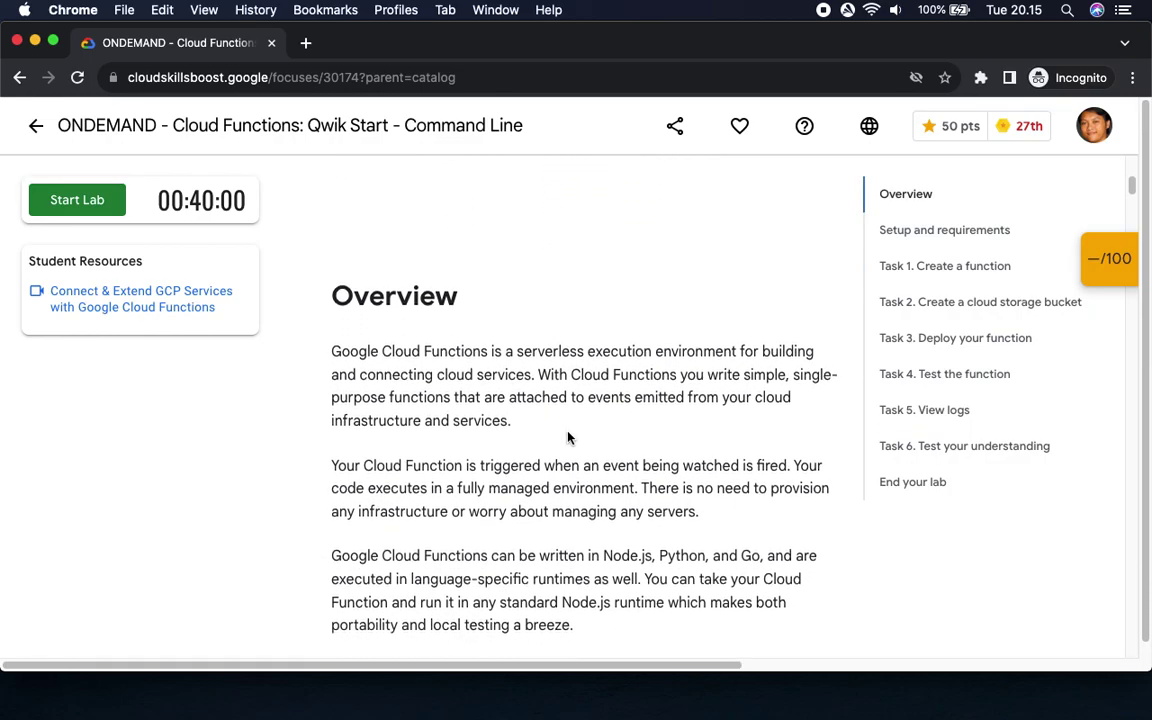
pyautogui.scroll(-2, 763, 352)
pyautogui.scroll(-1, 709, 300)
pyautogui.scroll(-2, 620, 300)
pyautogui.scroll(-1, 535, 297)
pyautogui.scroll(-1, 694, 309)
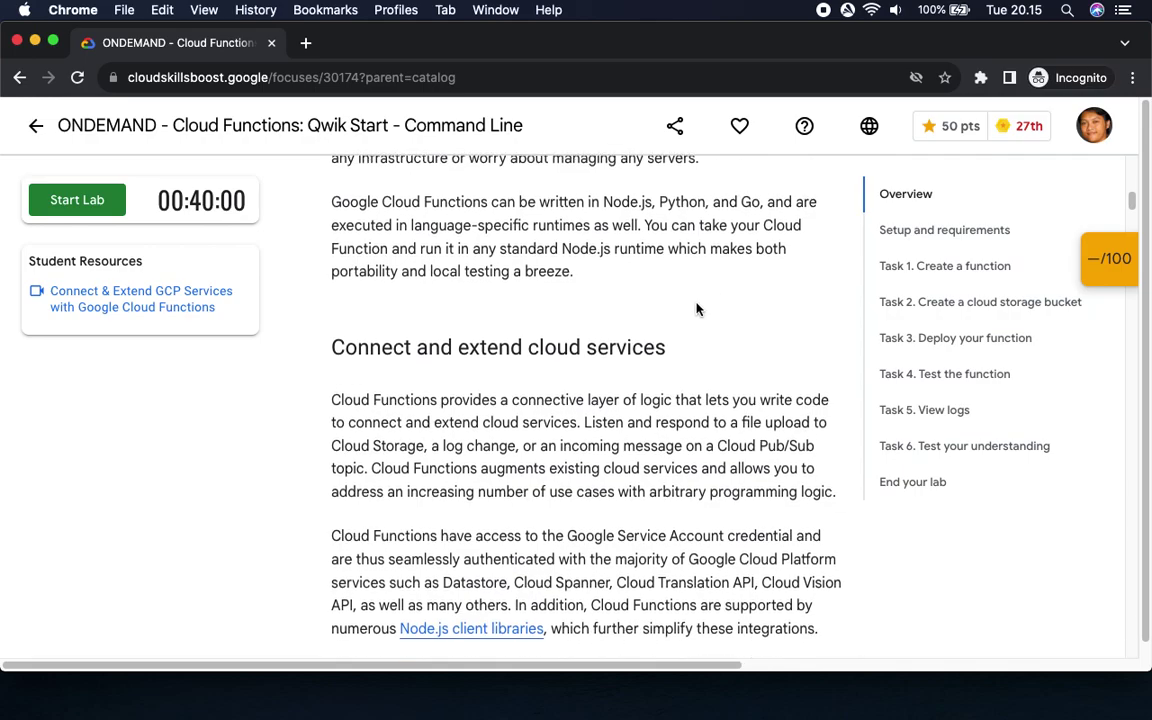
pyautogui.scroll(-2, 373, 338)
pyautogui.scroll(-1, 470, 333)
pyautogui.scroll(-1, 490, 336)
pyautogui.scroll(-1, 505, 338)
pyautogui.scroll(-2, 531, 341)
pyautogui.scroll(-1, 532, 340)
pyautogui.scroll(-2, 570, 345)
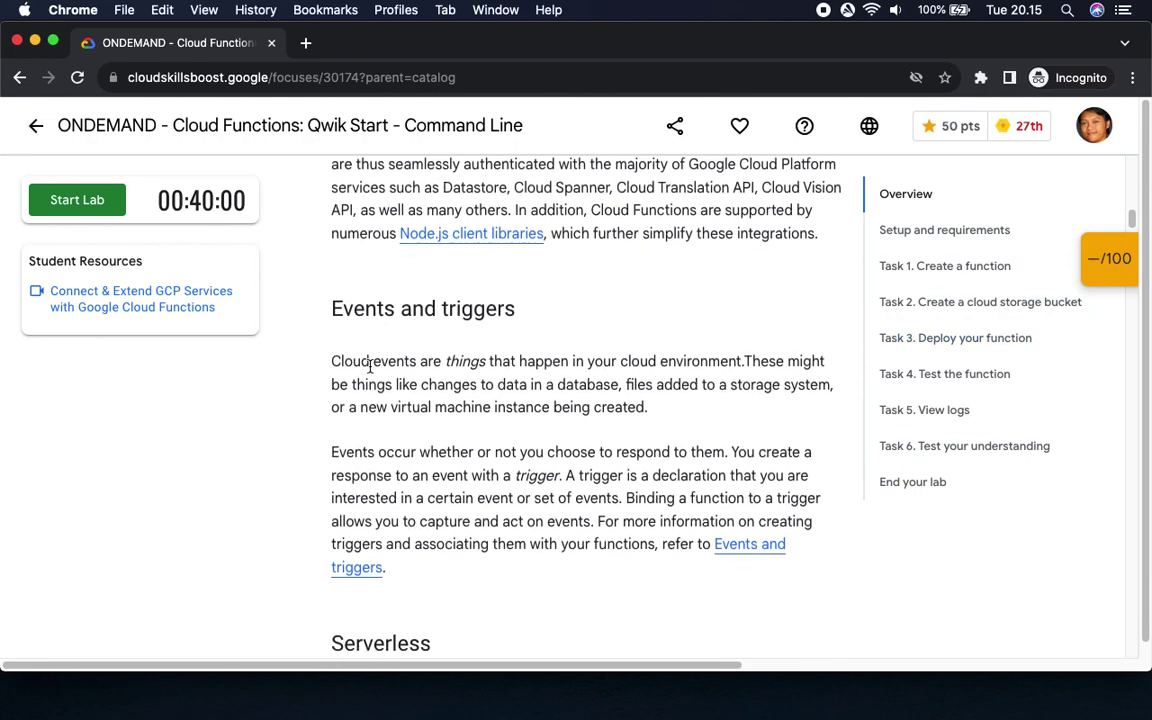
pyautogui.scroll(-1, 614, 346)
pyautogui.scroll(-4, 418, 408)
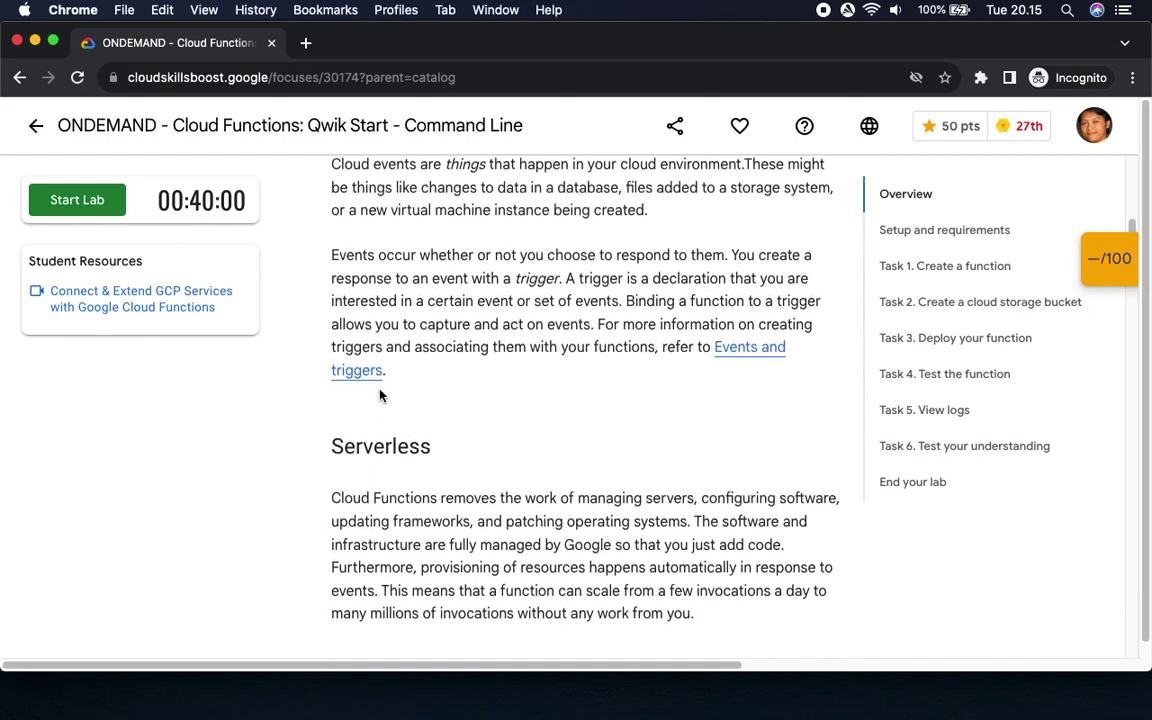
pyautogui.scroll(-3, 380, 393)
pyautogui.scroll(-1, 481, 386)
pyautogui.scroll(-3, 517, 330)
pyautogui.scroll(-2, 710, 340)
pyautogui.scroll(-2, 334, 363)
pyautogui.scroll(-3, 527, 373)
pyautogui.scroll(-3, 480, 385)
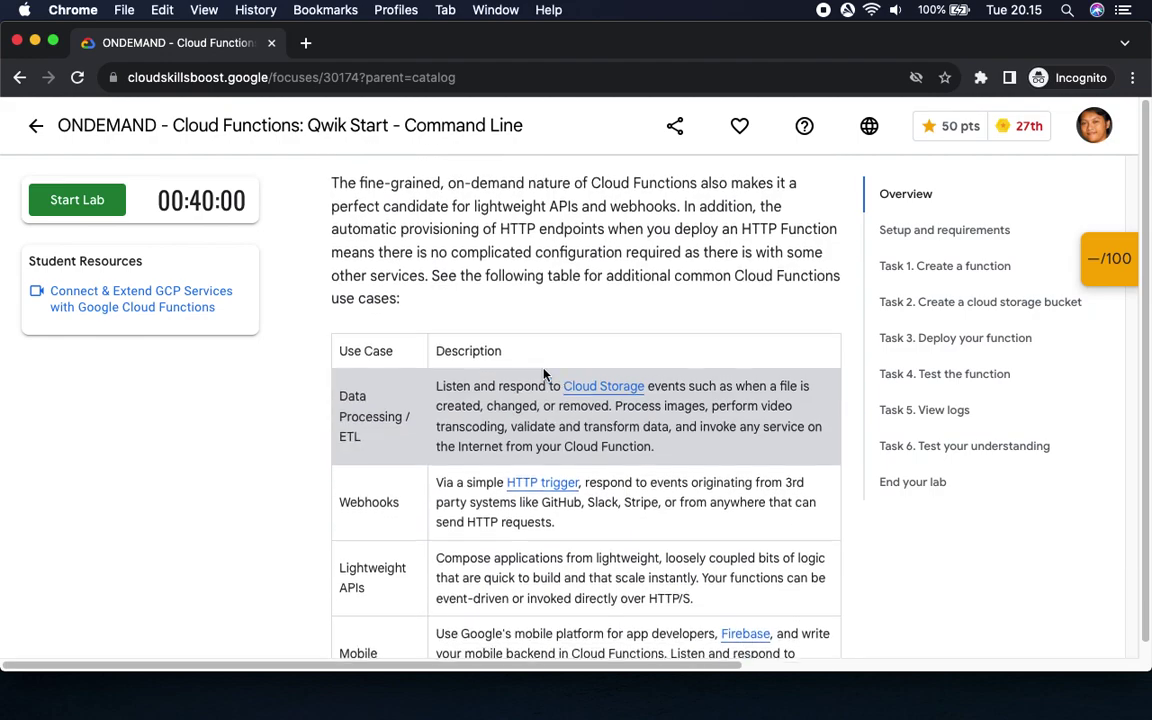
pyautogui.scroll(-2, 450, 420)
pyautogui.scroll(-1, 445, 429)
pyautogui.scroll(-3, 445, 430)
pyautogui.scroll(-3, 420, 438)
pyautogui.scroll(-1, 392, 430)
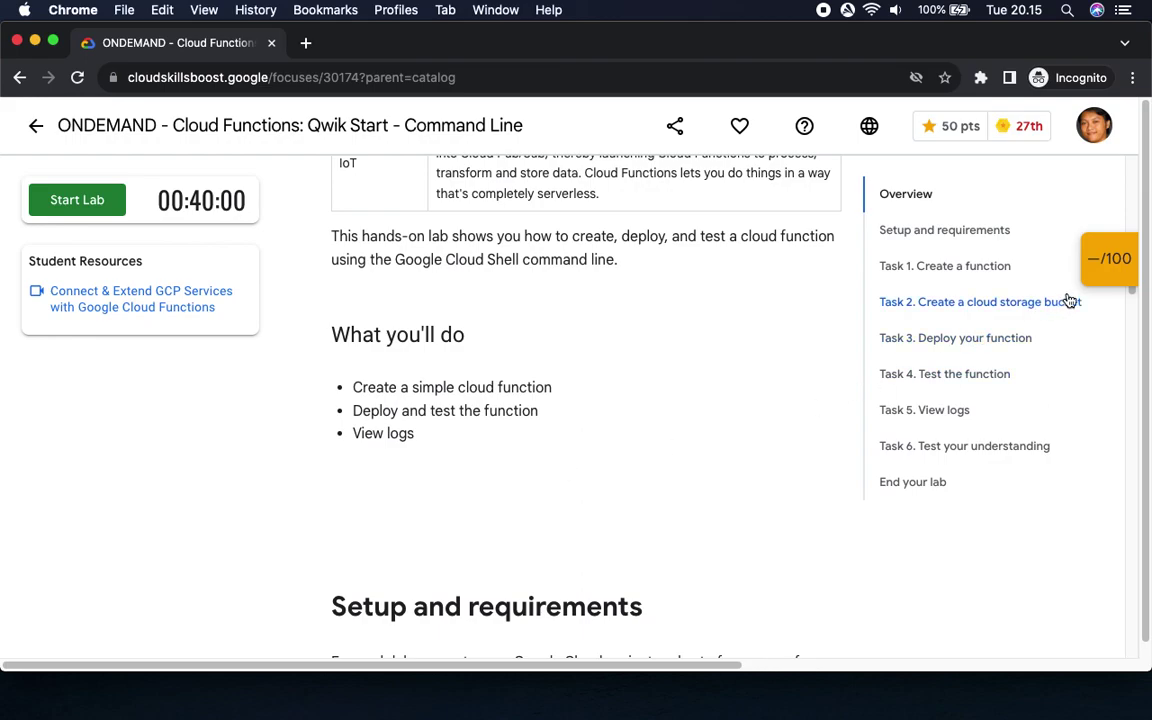
pyautogui.click(1105, 262)
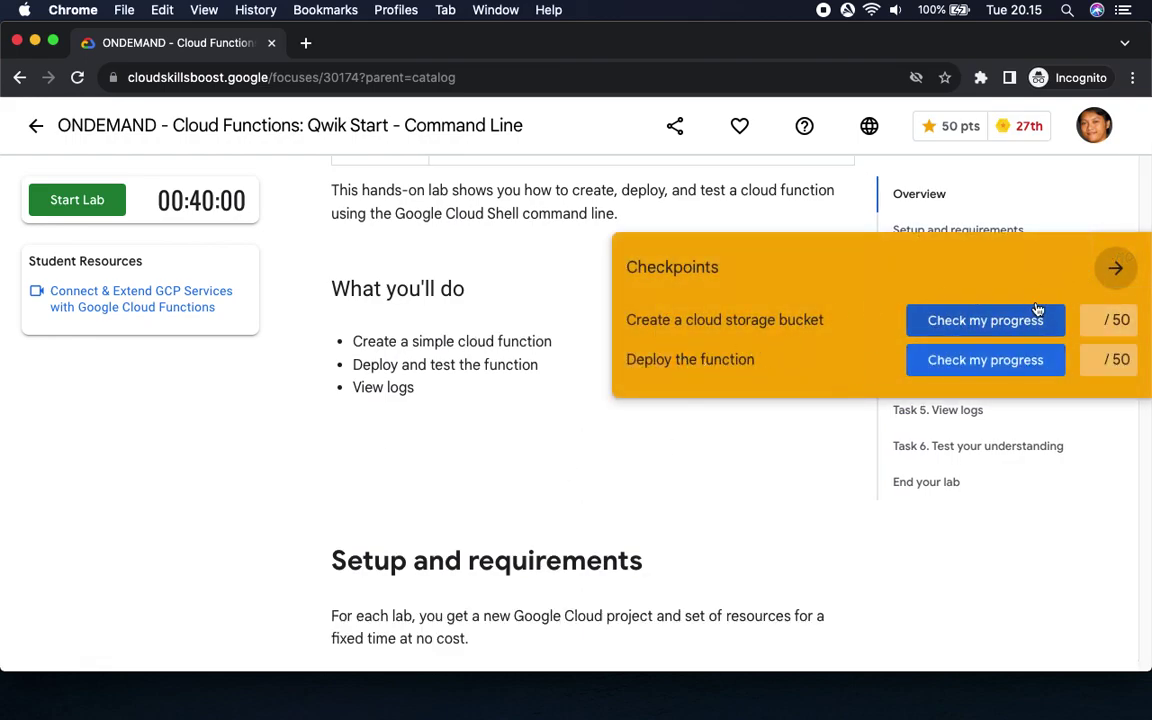
pyautogui.click(1112, 267)
pyautogui.scroll(-3, 453, 381)
pyautogui.scroll(-3, 453, 381)
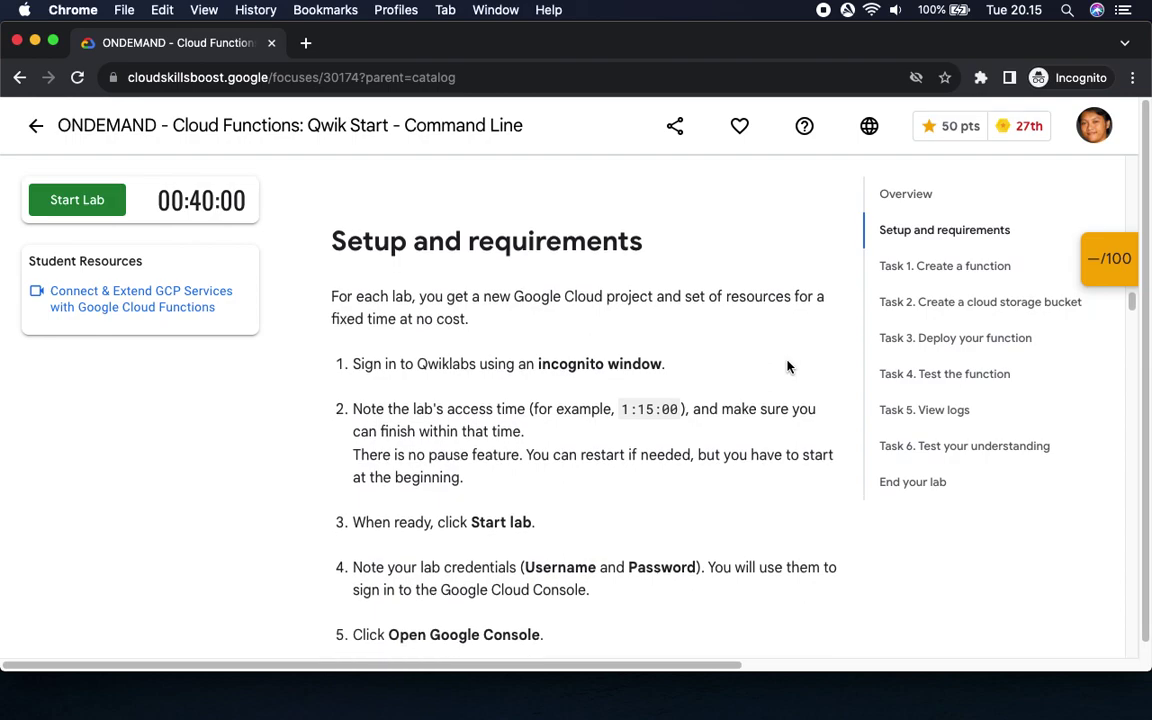
pyautogui.scroll(-3, 733, 409)
pyautogui.scroll(-3, 600, 415)
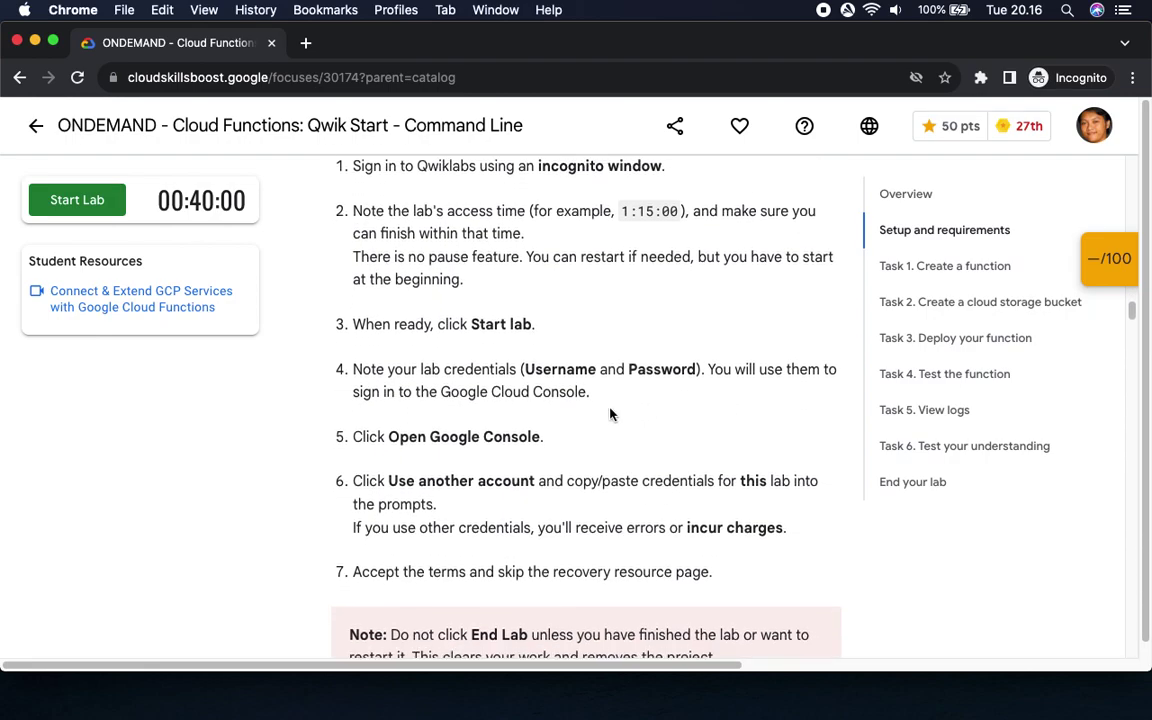
pyautogui.scroll(-1, 520, 425)
pyautogui.scroll(-3, 520, 425)
pyautogui.scroll(-3, 511, 428)
pyautogui.scroll(-1, 511, 428)
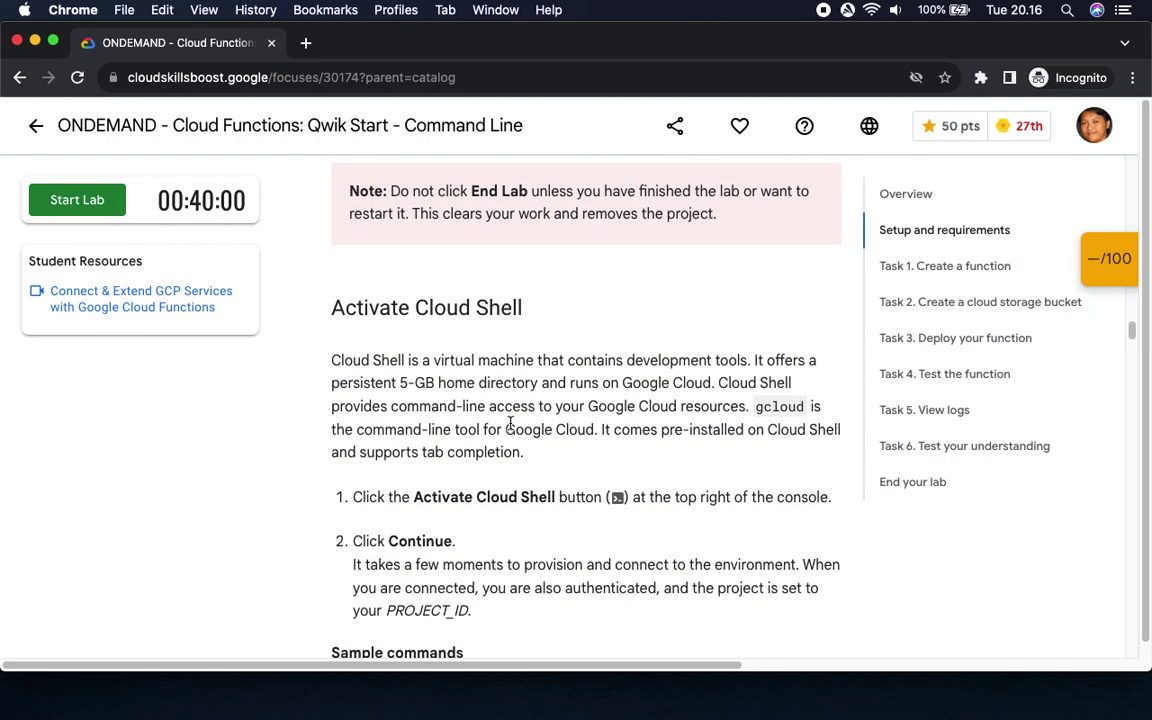
pyautogui.scroll(-3, 508, 425)
pyautogui.moveTo(416, 381); pyautogui.dragTo(581, 381)
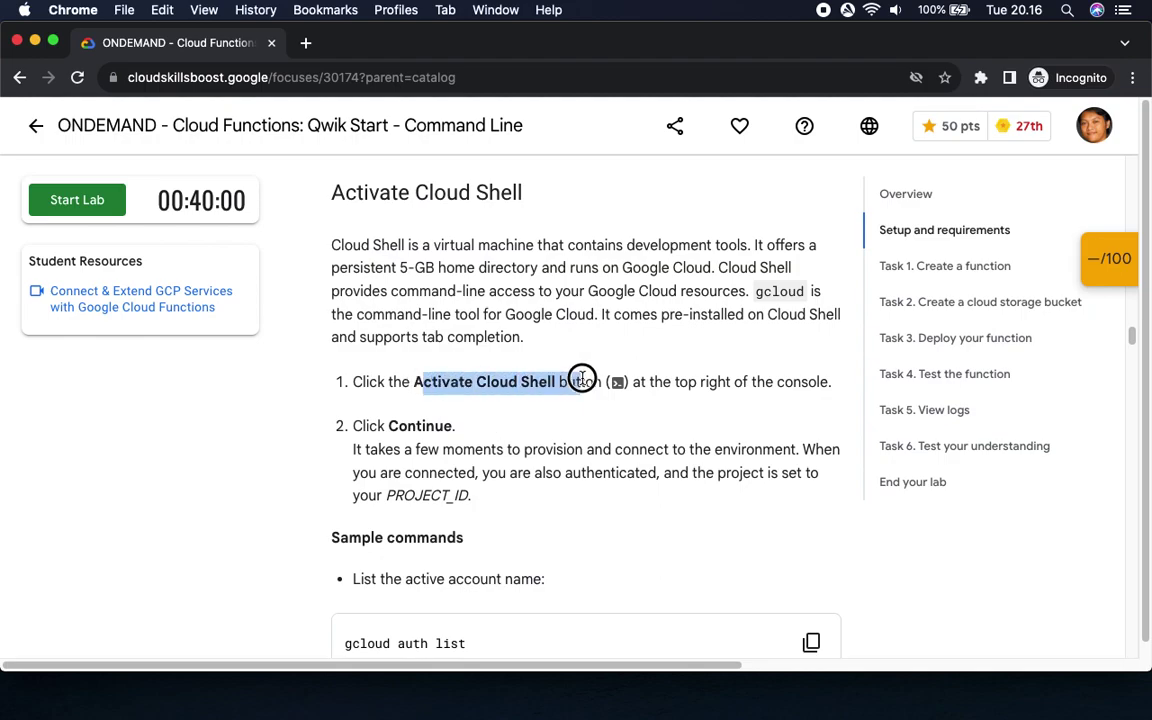
pyautogui.scroll(-3, 566, 414)
pyautogui.scroll(-2, 561, 421)
# - Start the lab with 5 credits, copy the lab password, and open the Cloud console
pyautogui.click(95, 200)
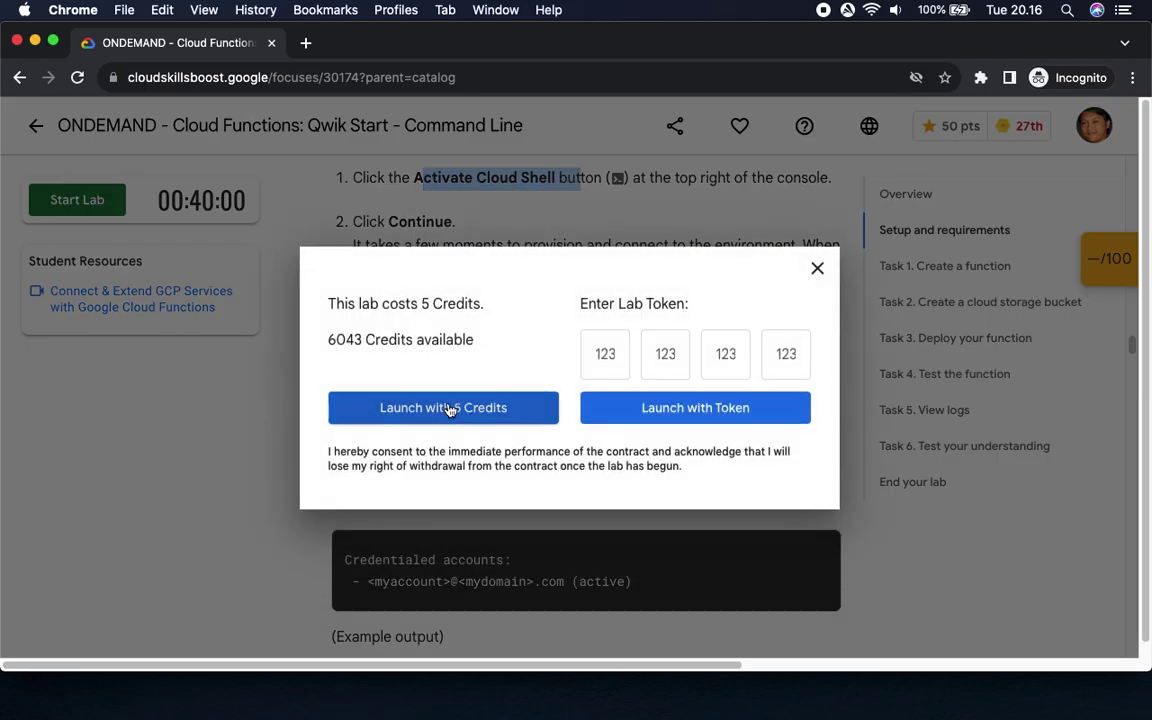
pyautogui.click(445, 407)
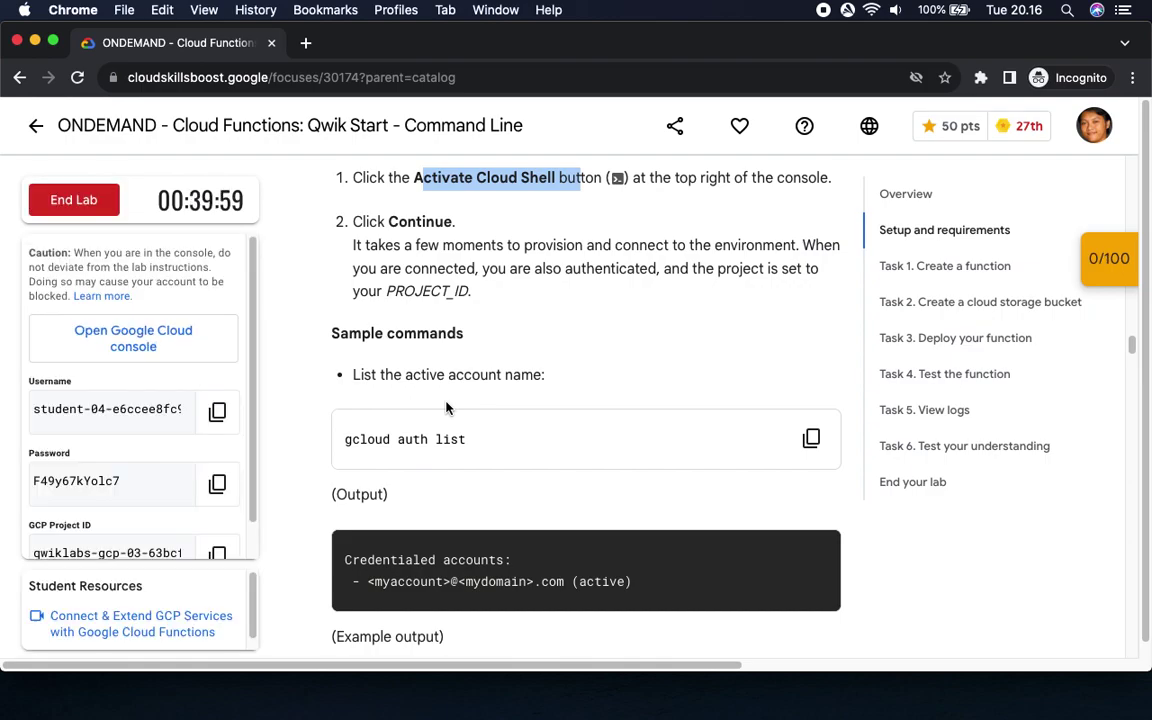
pyautogui.click(217, 483)
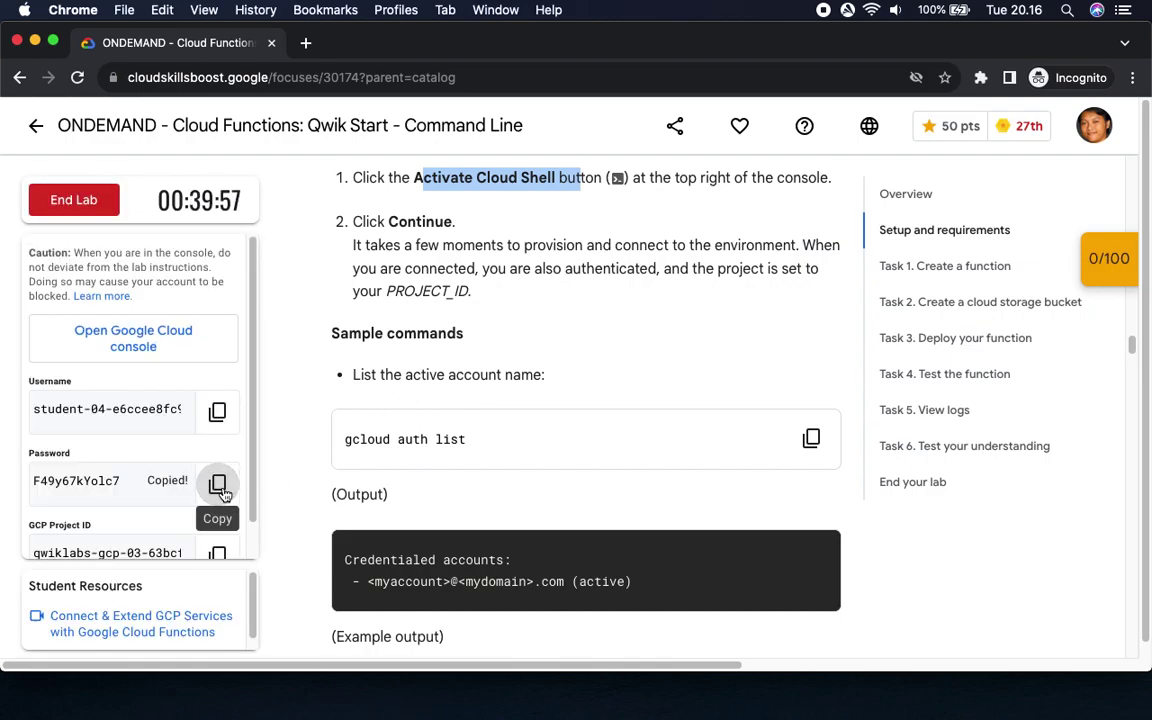
pyautogui.click(179, 343)
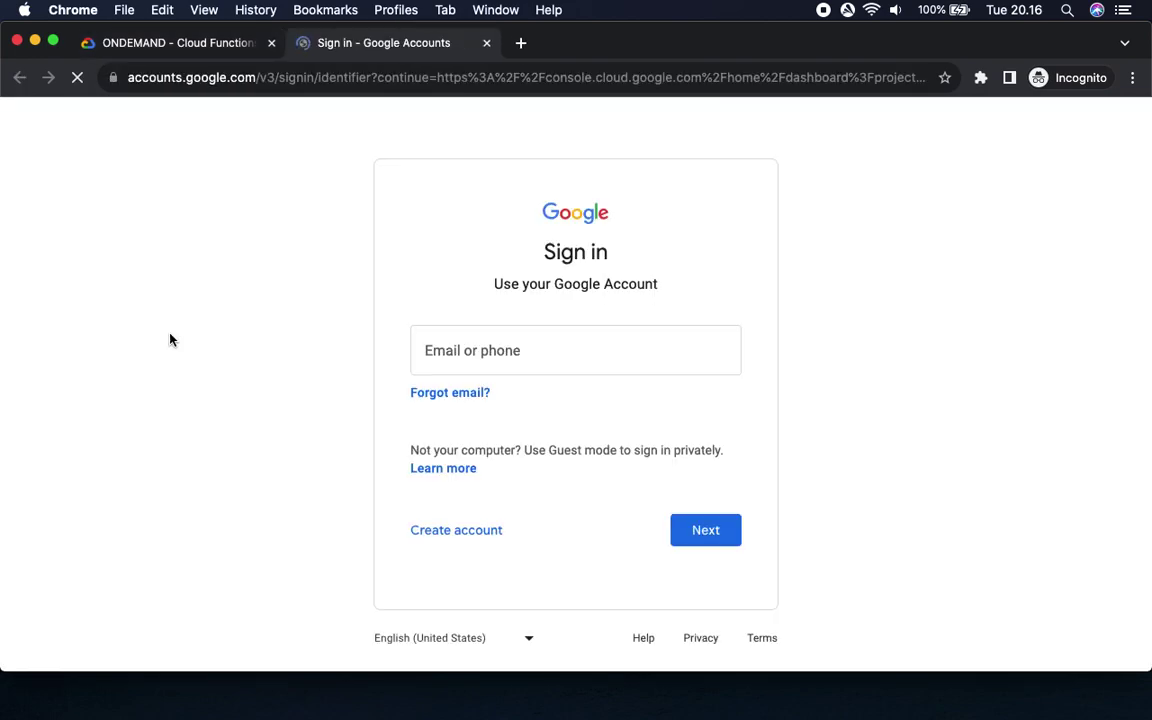
# - Sign in with the prefilled student email and pasted lab password, then acknowledge the welcome notice
pyautogui.click(706, 532)
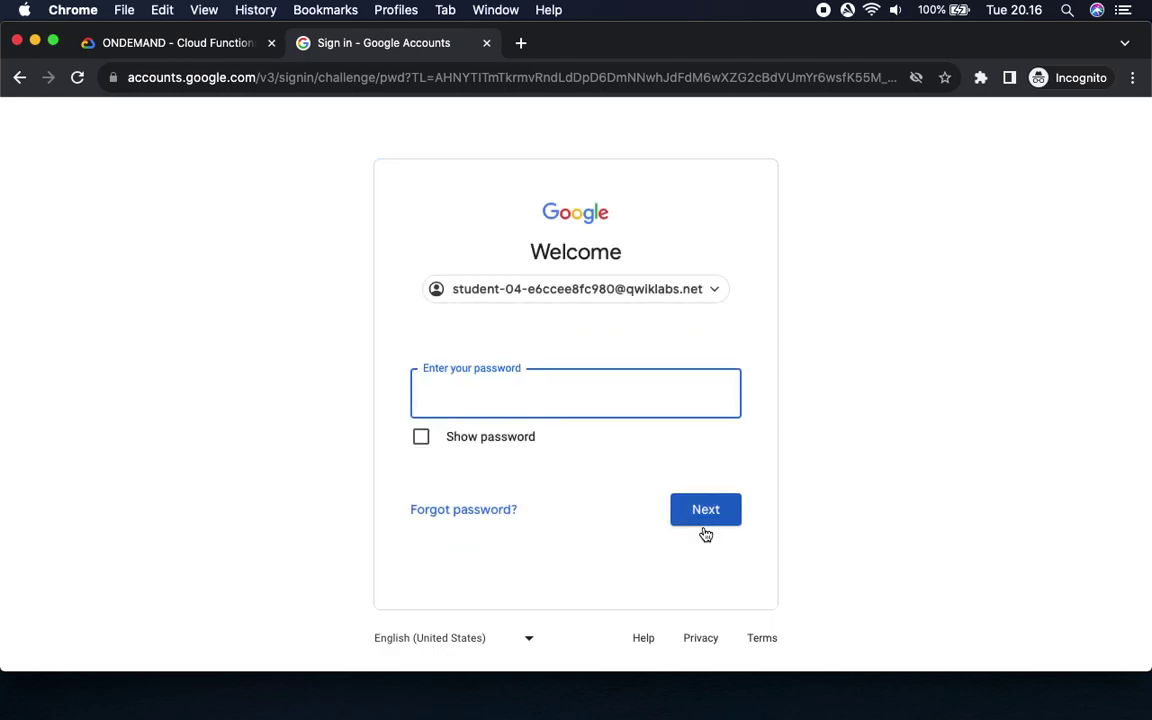
pyautogui.press('super+v')
pyautogui.click(725, 522)
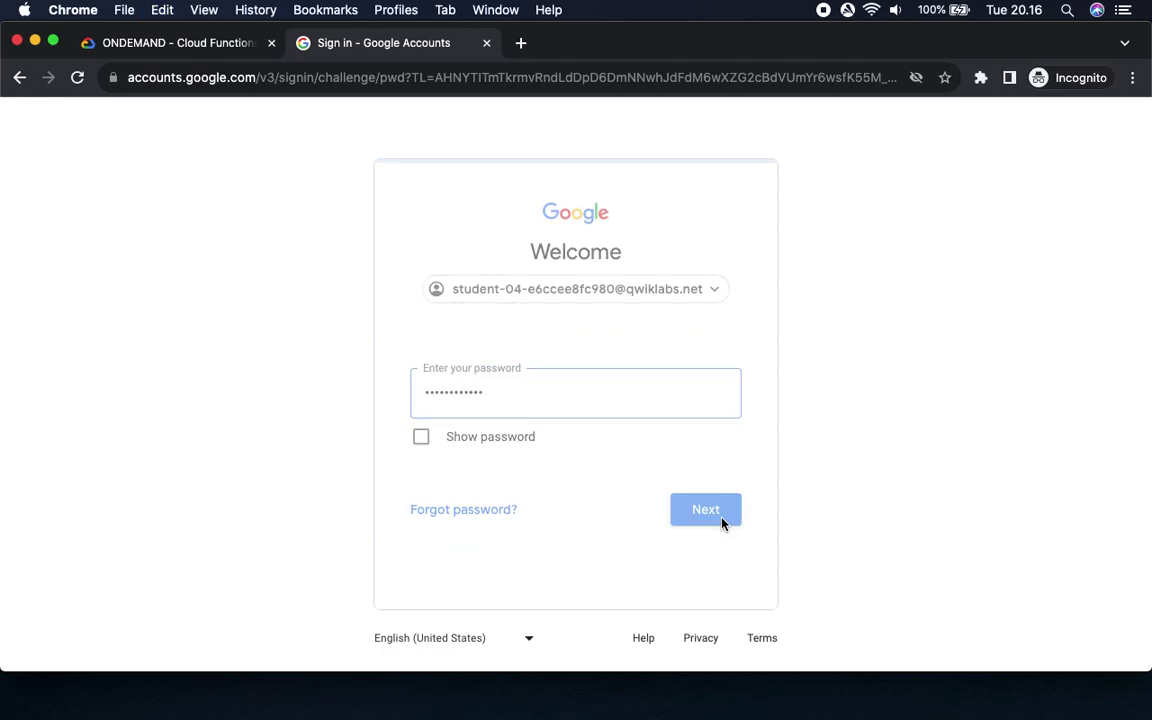
pyautogui.click(617, 592)
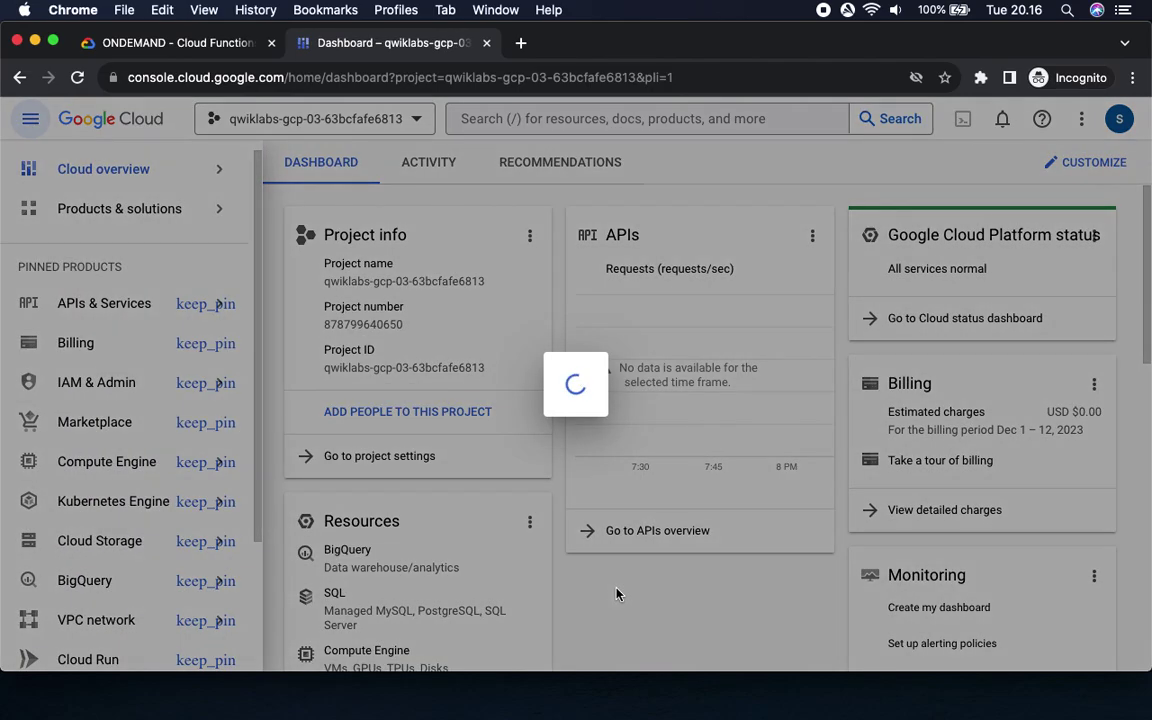
# - Agree to the Terms of Service and activate Cloud Shell from the top bar
pyautogui.click(345, 459)
pyautogui.click(769, 643)
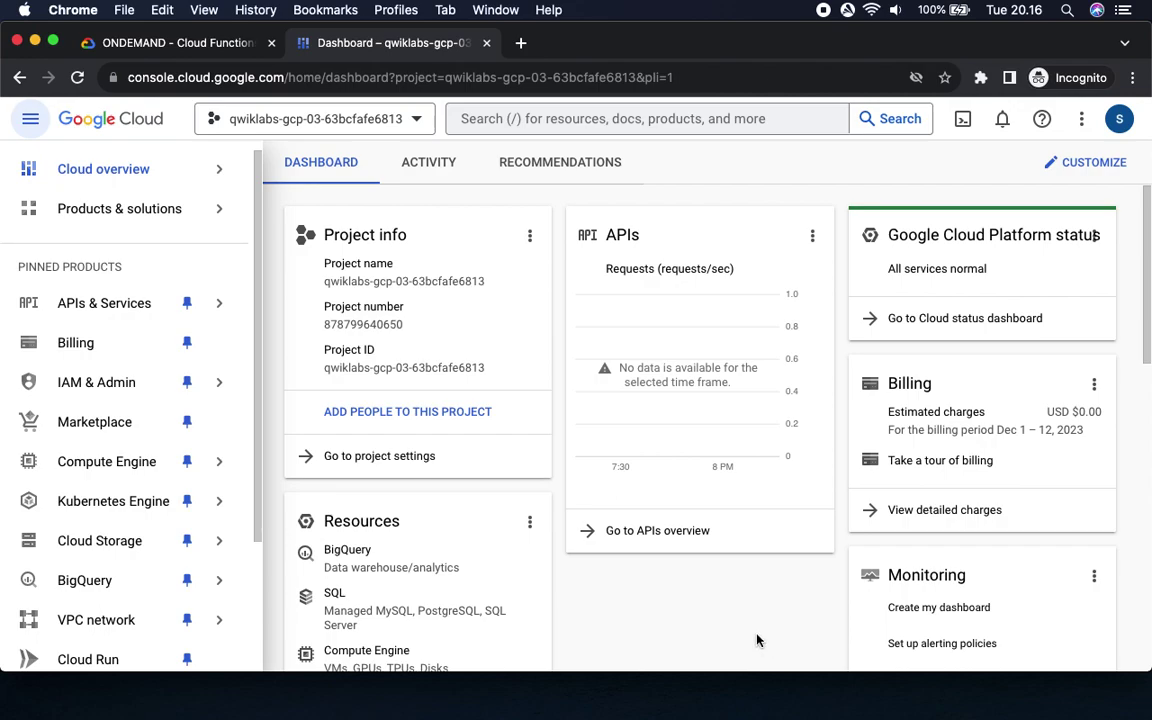
pyautogui.click(964, 119)
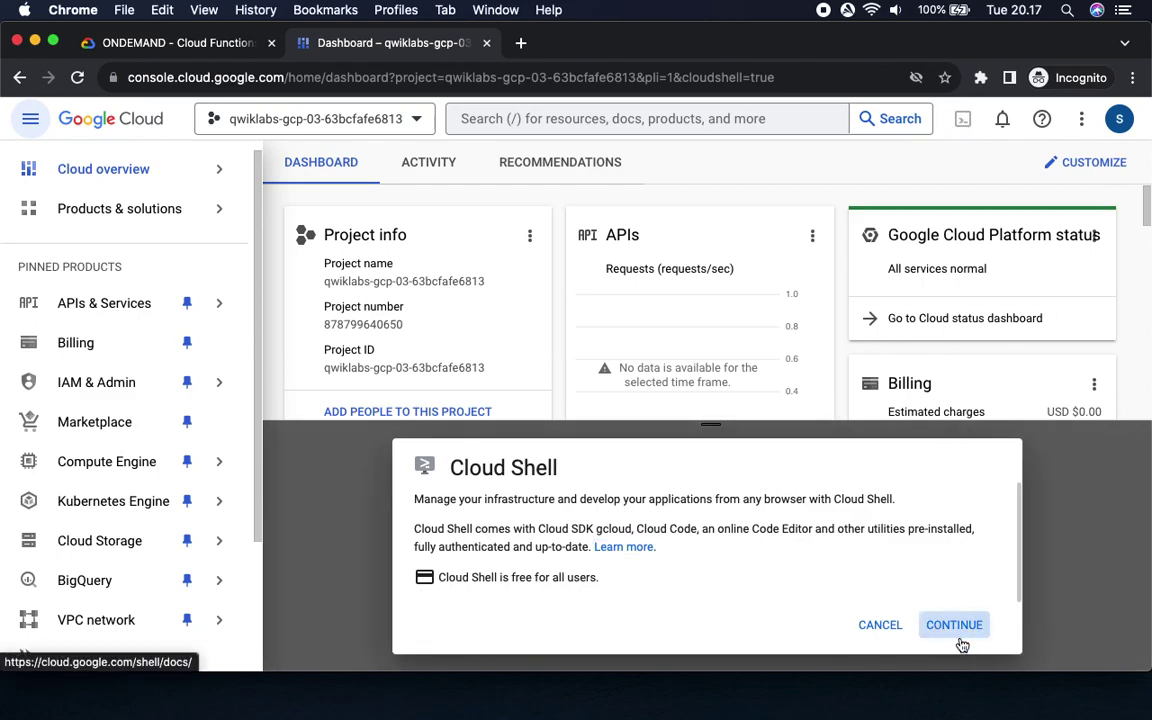
# - Continue past the Cloud Shell intro, dismiss the quota tip, and set terminal text size to Medium
pyautogui.click(957, 630)
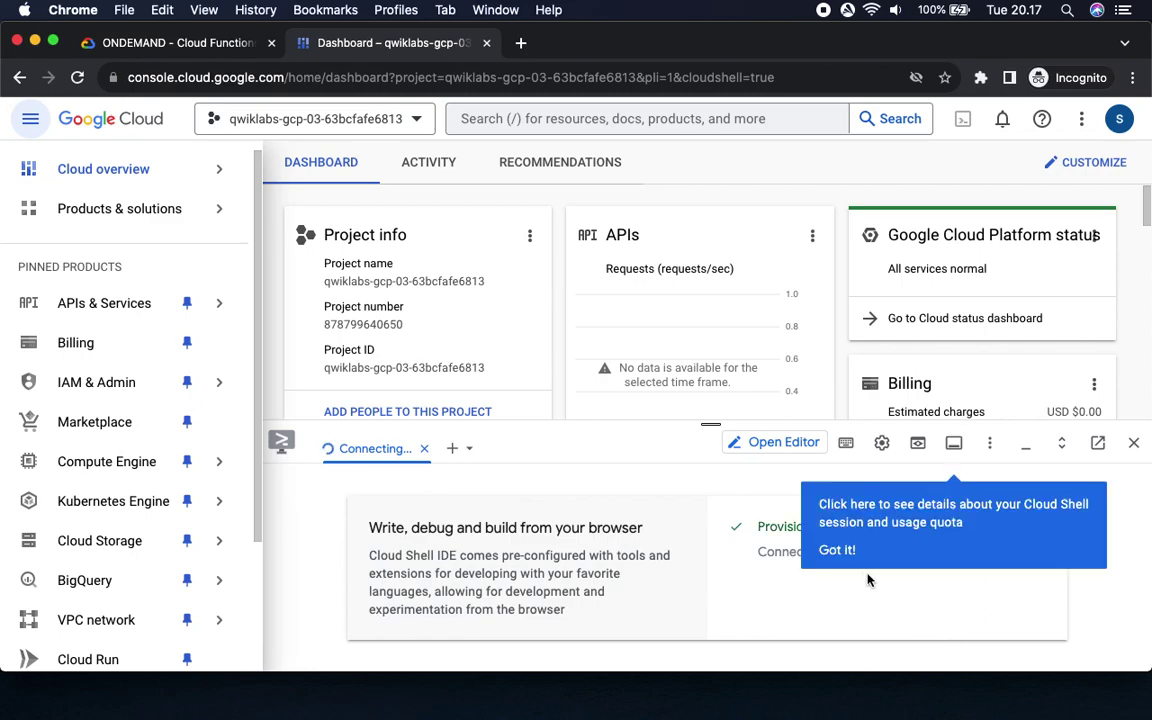
pyautogui.click(828, 546)
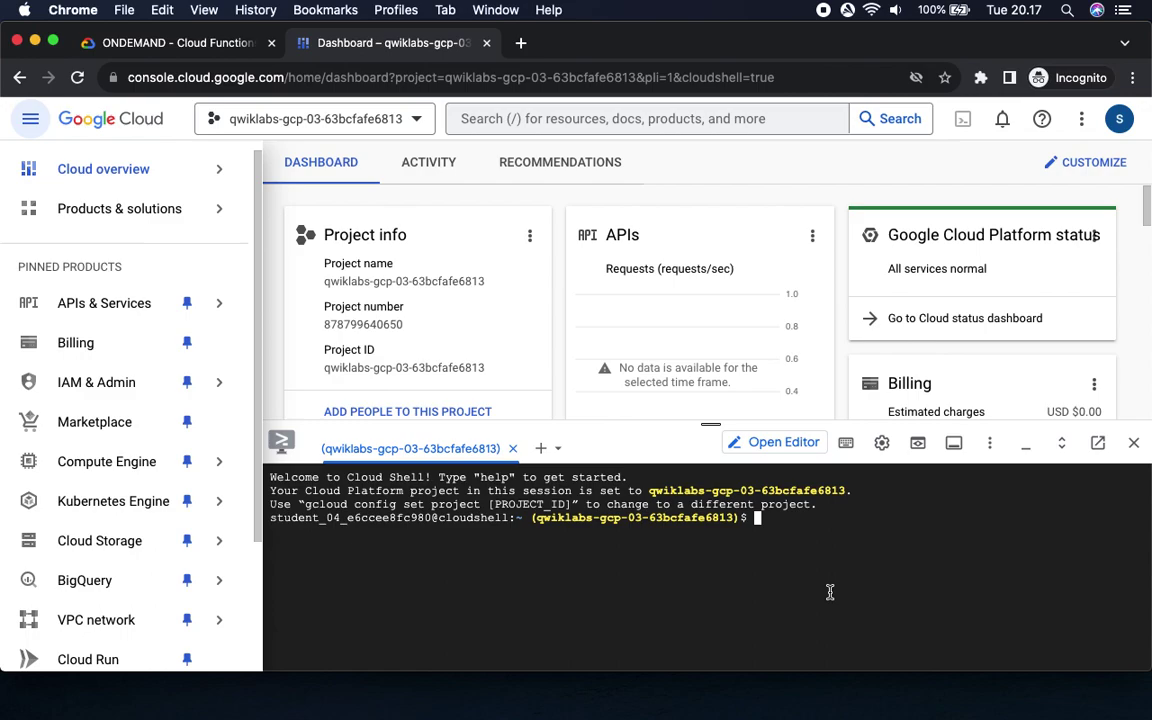
pyautogui.click(881, 442)
pyautogui.moveTo(760, 510)
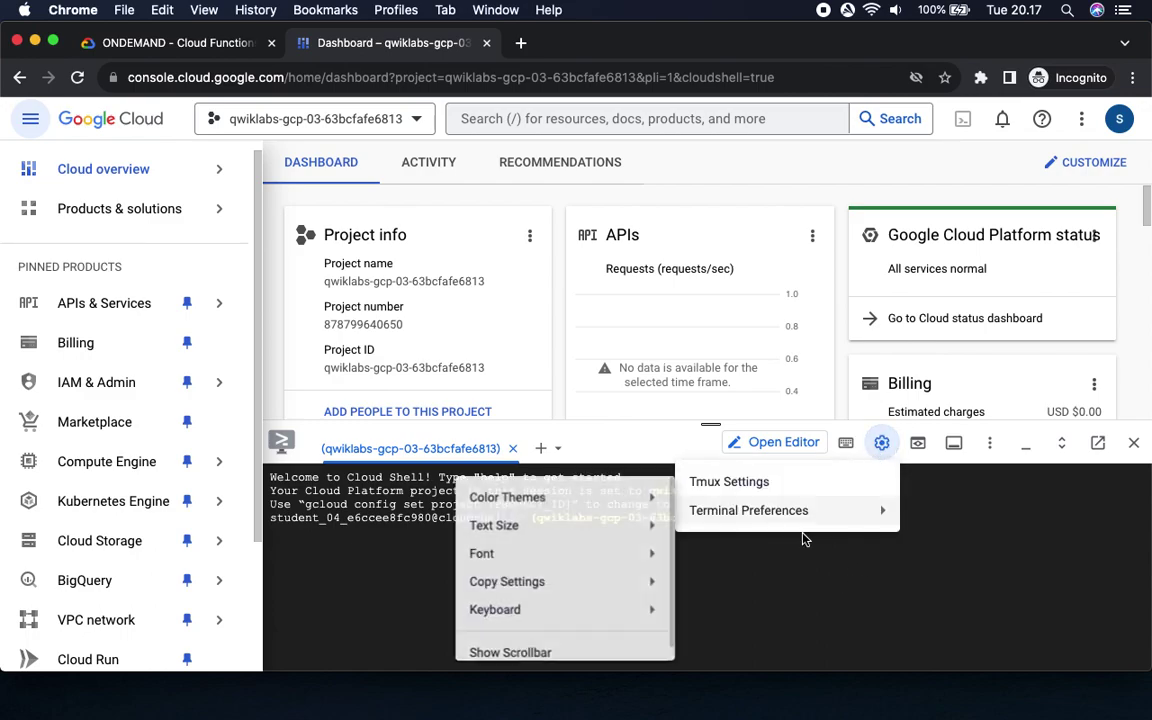
pyautogui.moveTo(542, 527)
pyautogui.click(753, 587)
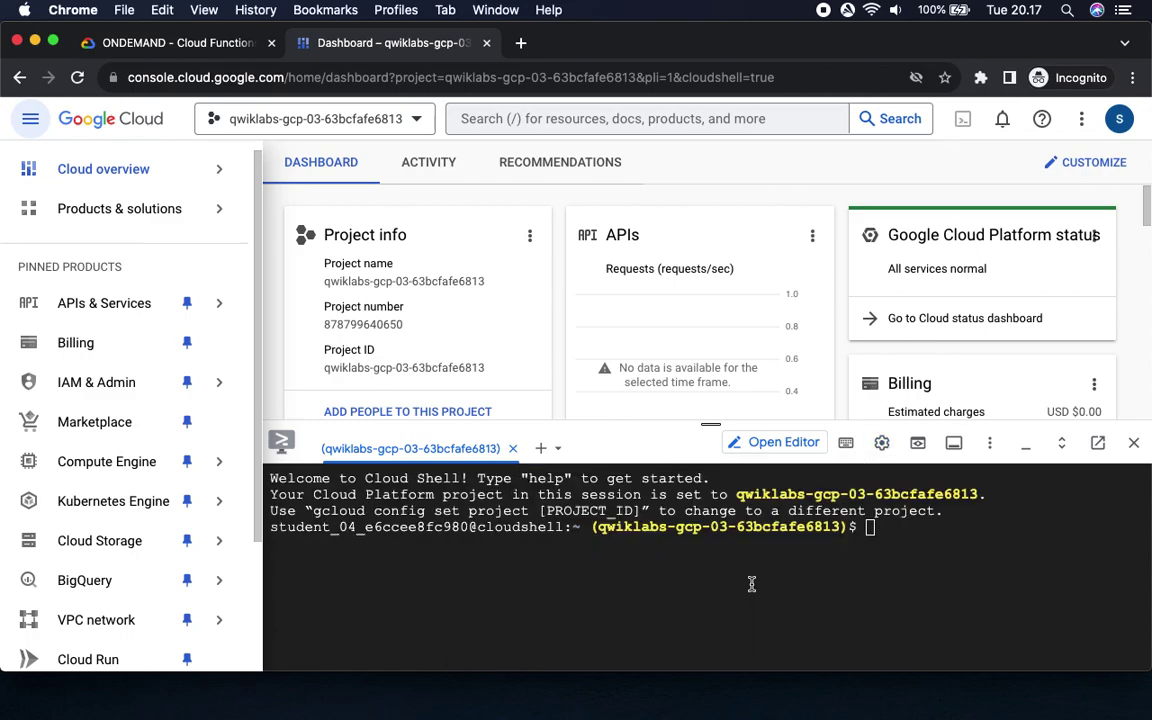
pyautogui.click(140, 45)
# - Run gcloud auth list in Cloud Shell, authorizing it to list the credentialed accounts
pyautogui.click(811, 438)
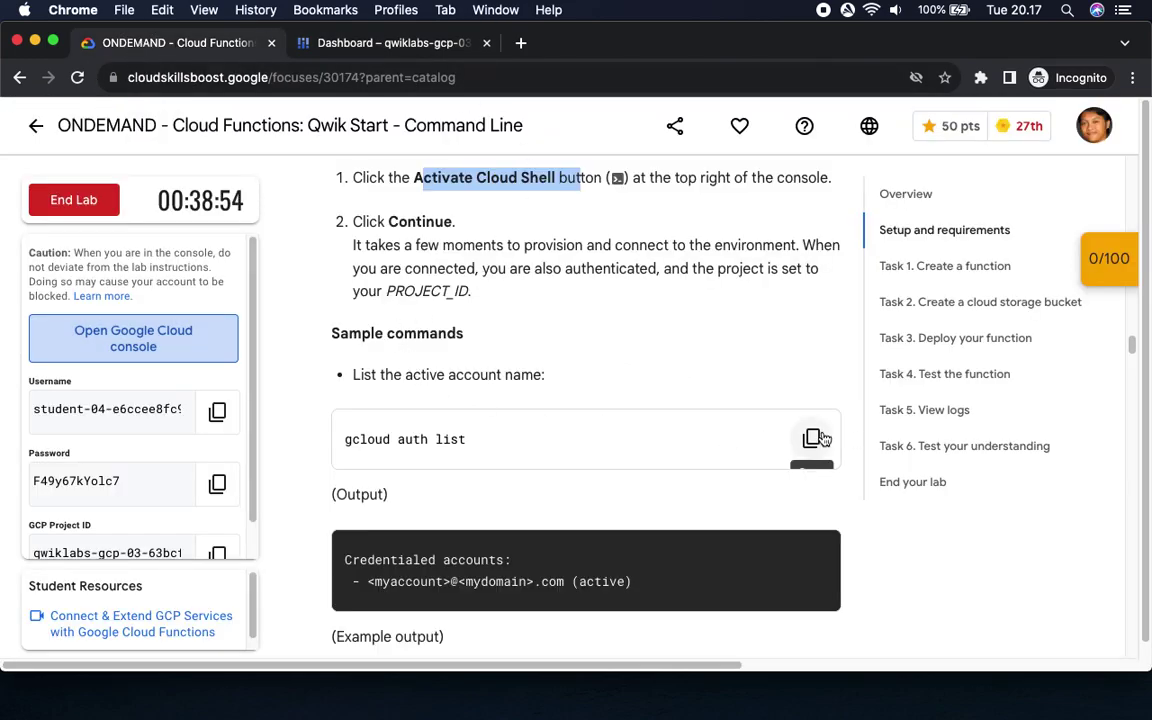
pyautogui.click(369, 45)
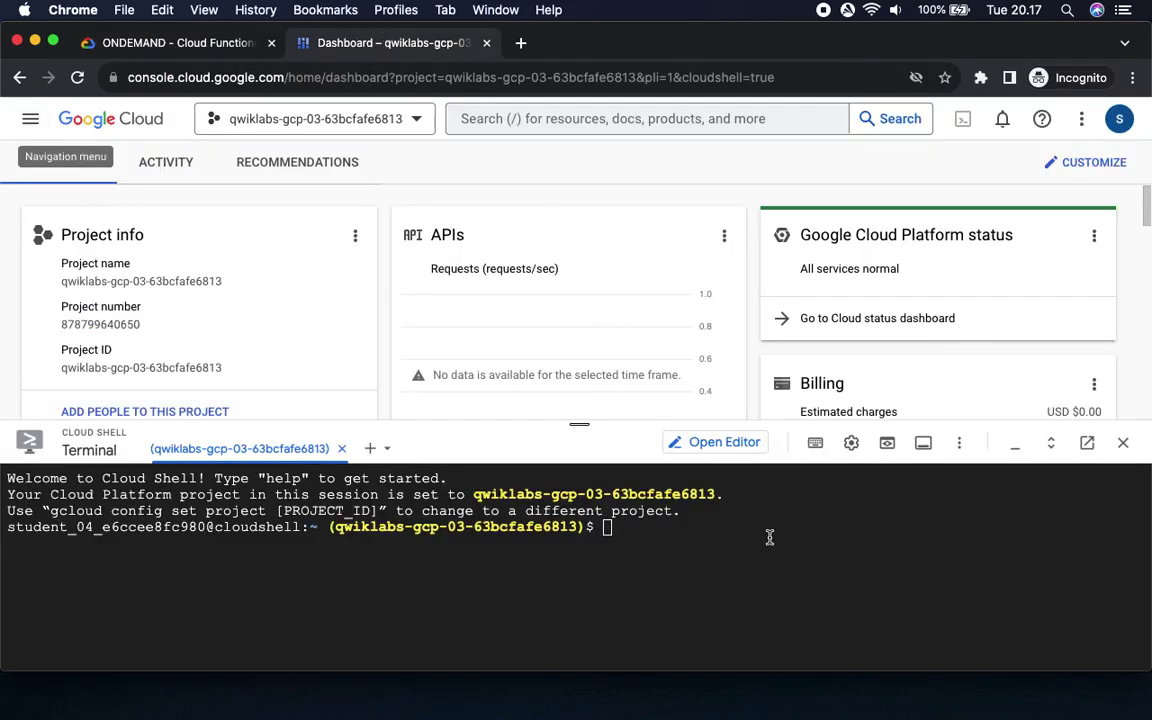
pyautogui.click(759, 582)
pyautogui.press('super+v')
pyautogui.press('Return')
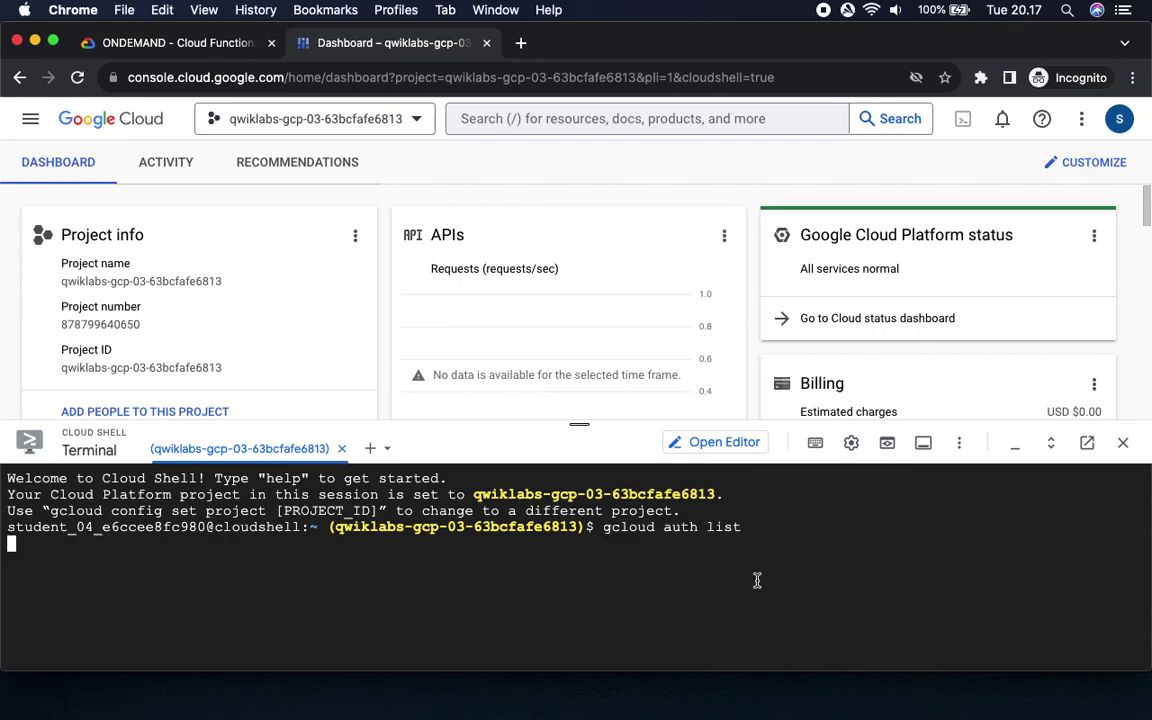
pyautogui.click(743, 616)
# - Run gcloud config list project to show the configured lab project
pyautogui.click(212, 40)
pyautogui.scroll(-6, 733, 453)
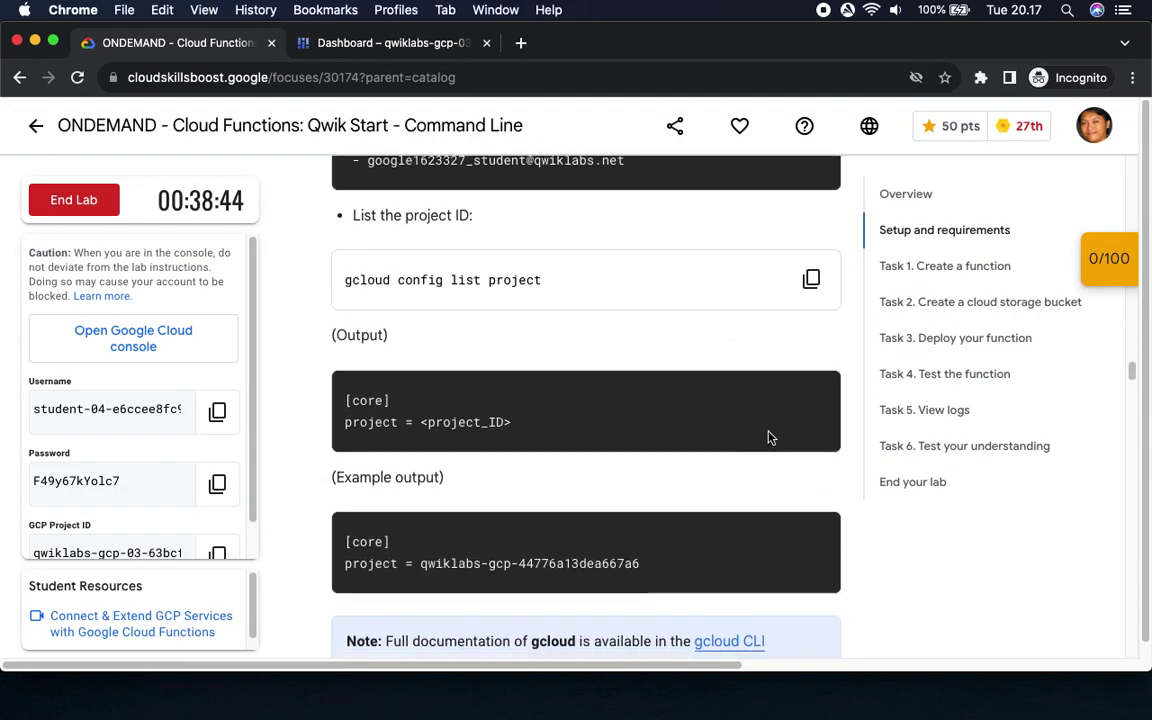
pyautogui.click(811, 272)
pyautogui.click(418, 45)
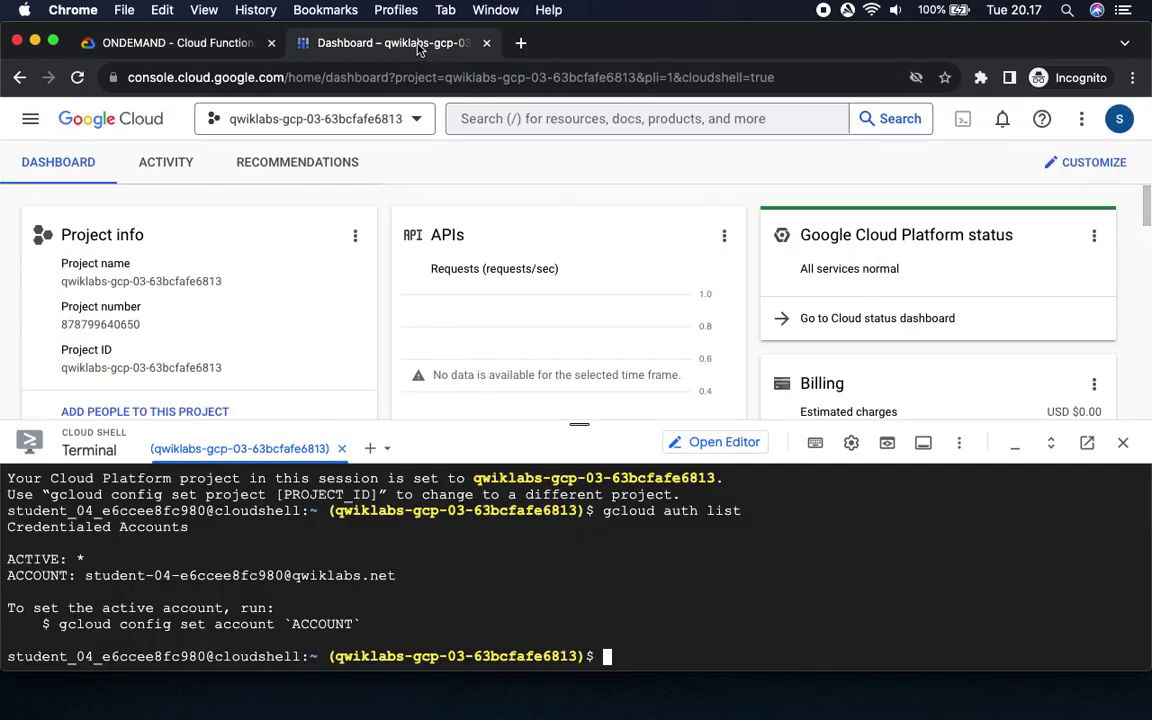
pyautogui.press('super+v')
pyautogui.press('Return')
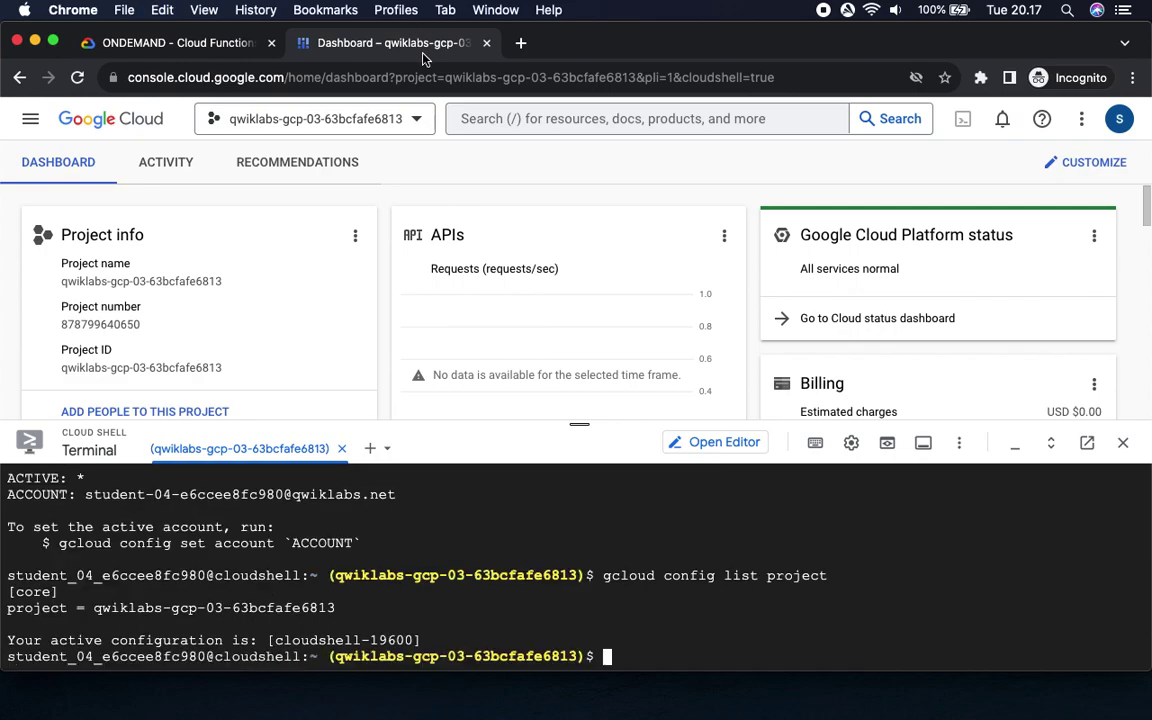
pyautogui.click(199, 45)
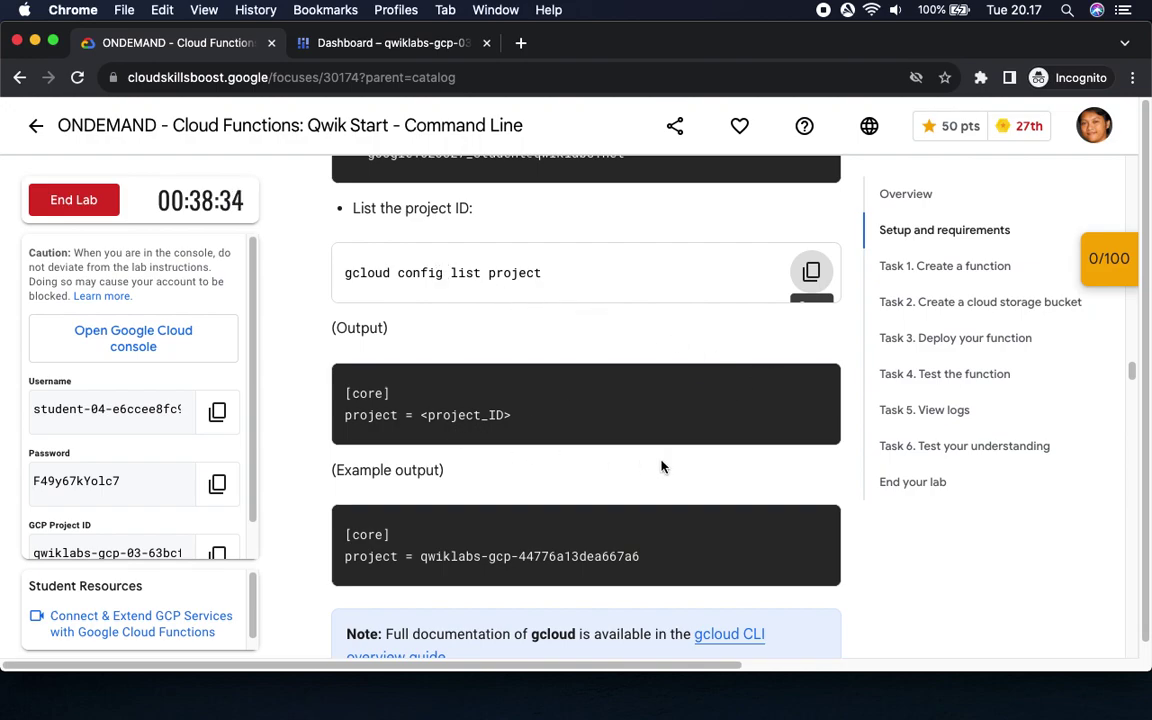
pyautogui.scroll(-3, 505, 594)
# - Create the gcf_hello_world directory with mkdir in Cloud Shell
pyautogui.scroll(-3, 505, 594)
pyautogui.scroll(-5, 500, 580)
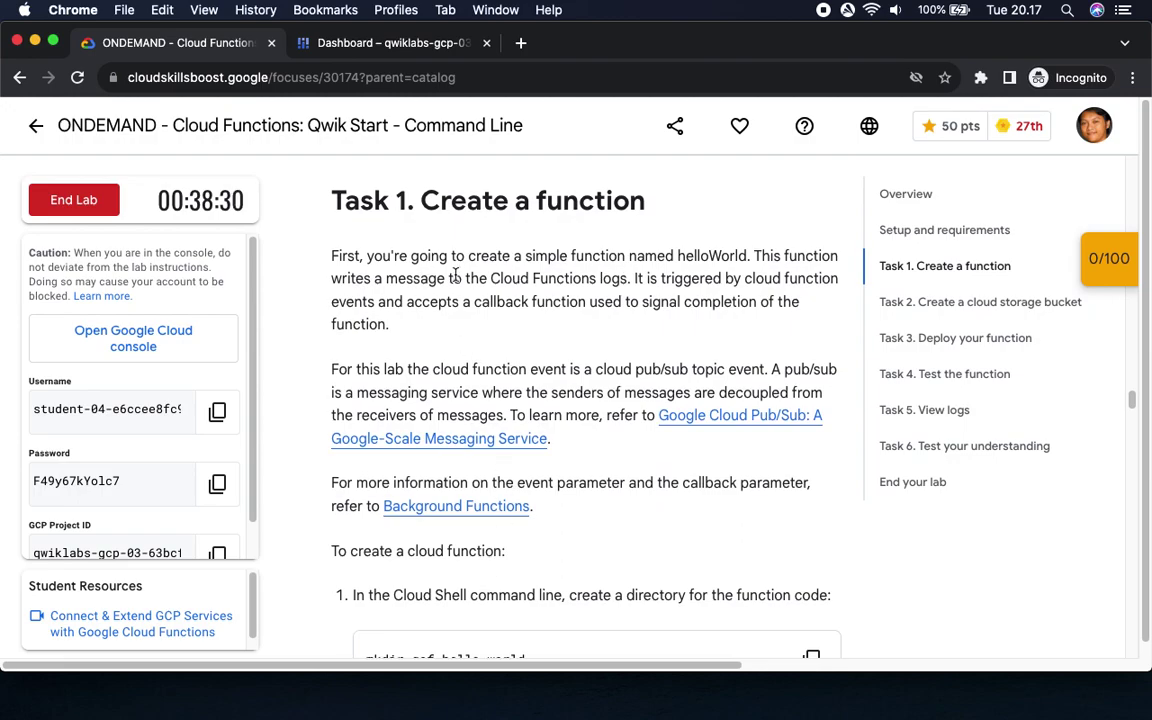
pyautogui.scroll(-3, 445, 270)
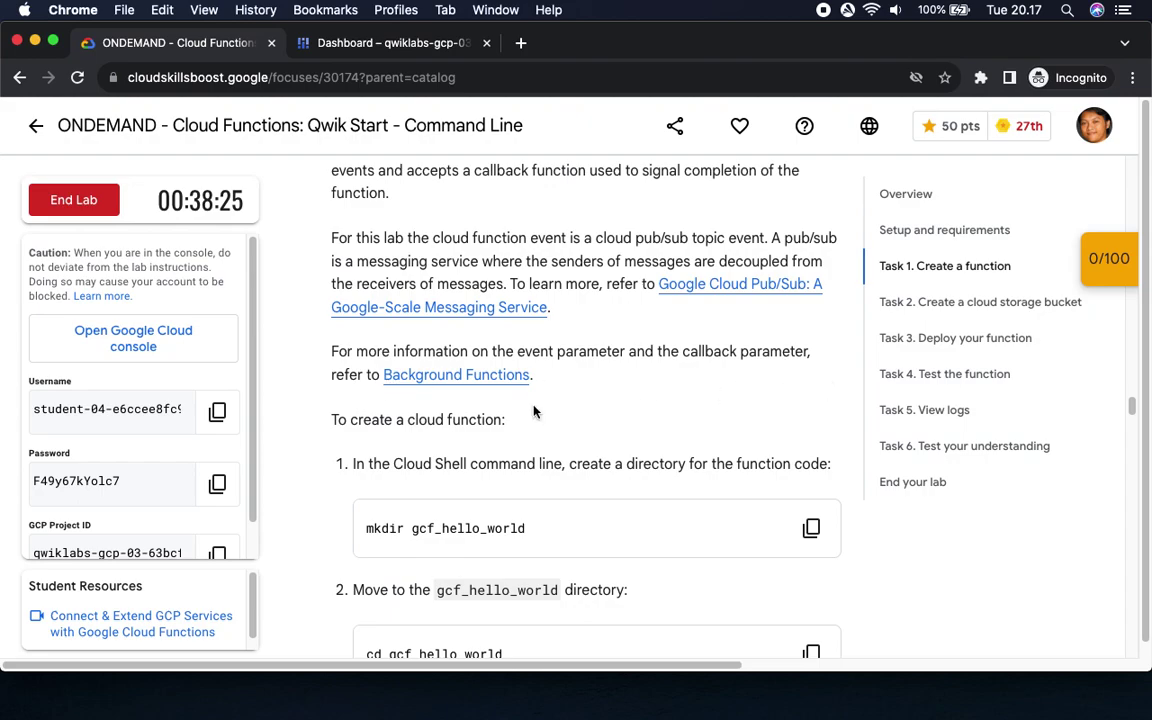
pyautogui.scroll(-4, 496, 468)
pyautogui.scroll(-2, 496, 468)
pyautogui.click(811, 256)
pyautogui.click(410, 46)
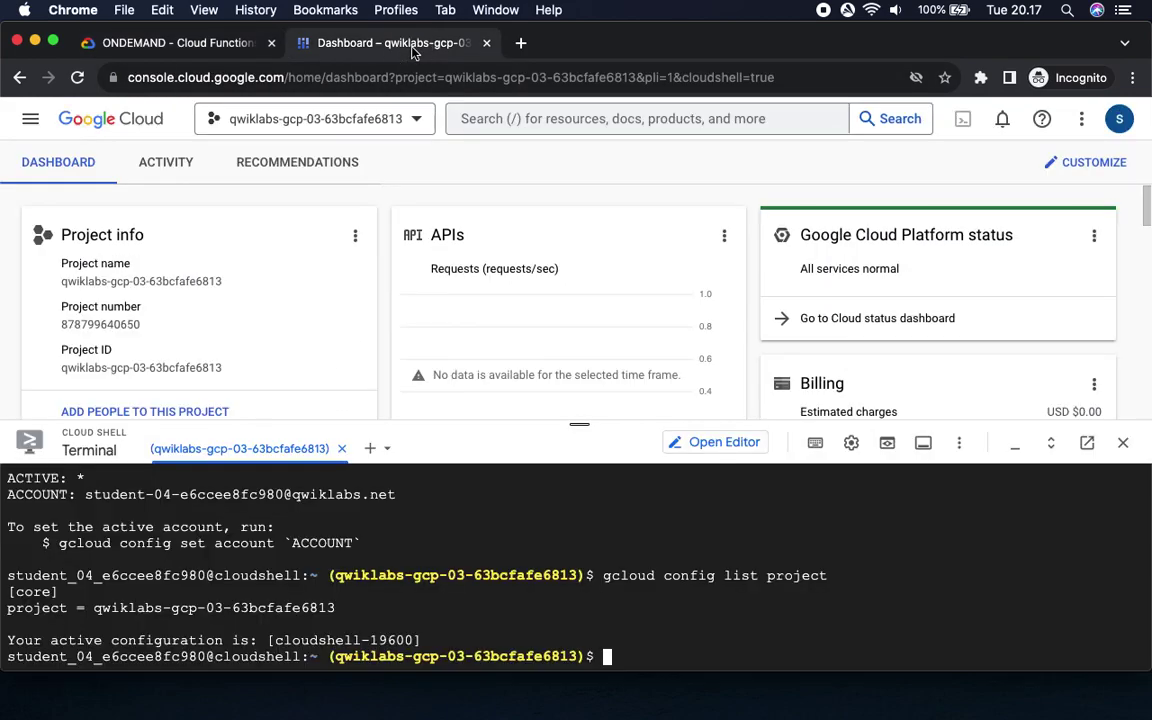
pyautogui.press('super+v')
pyautogui.press('Return')
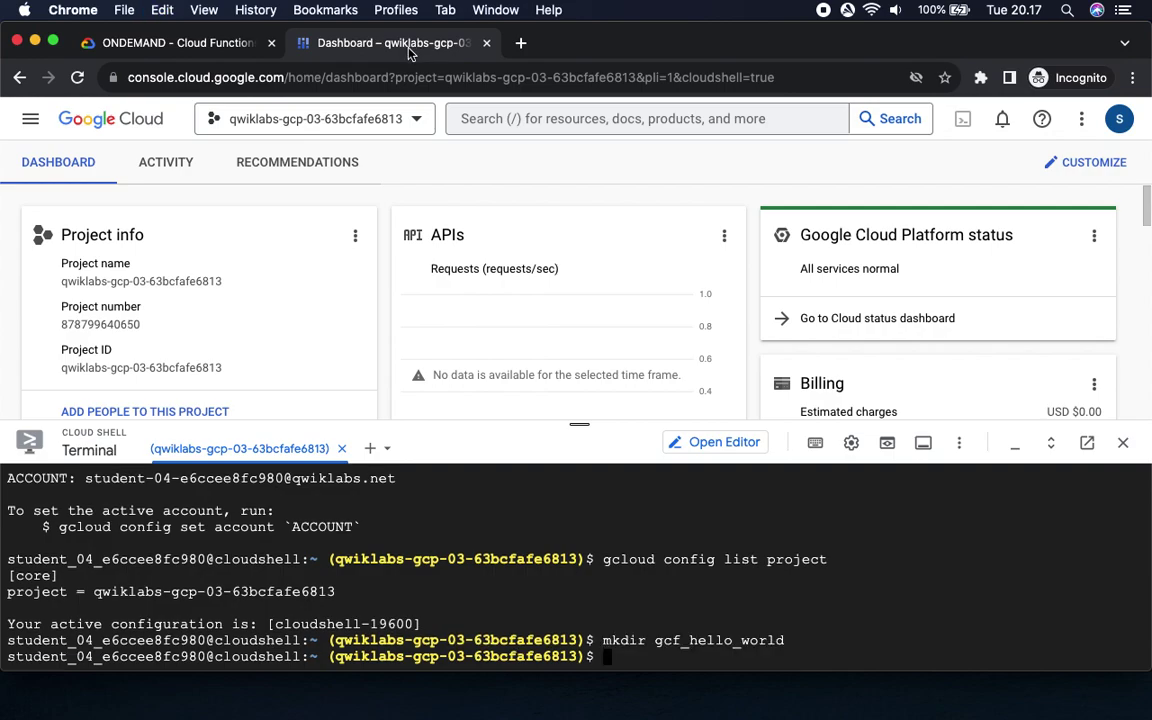
# - Change into gcf_hello_world with cd gcf_hello_world
pyautogui.click(185, 43)
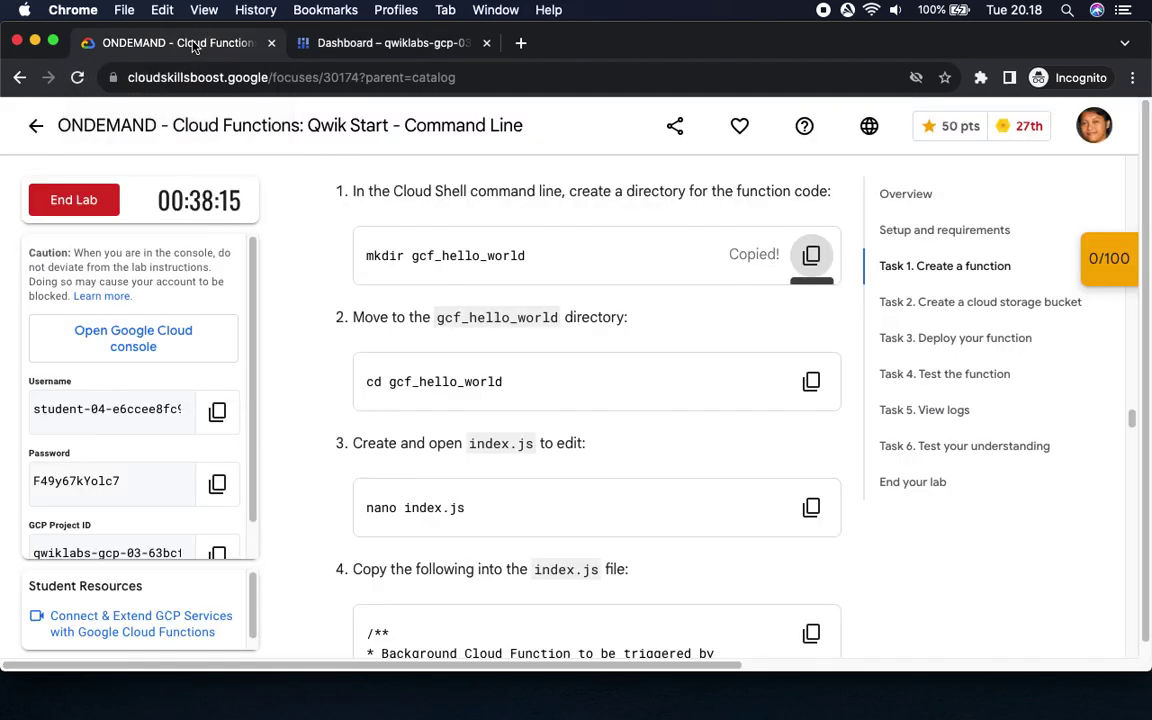
pyautogui.scroll(-1, 750, 329)
pyautogui.scroll(-1, 750, 329)
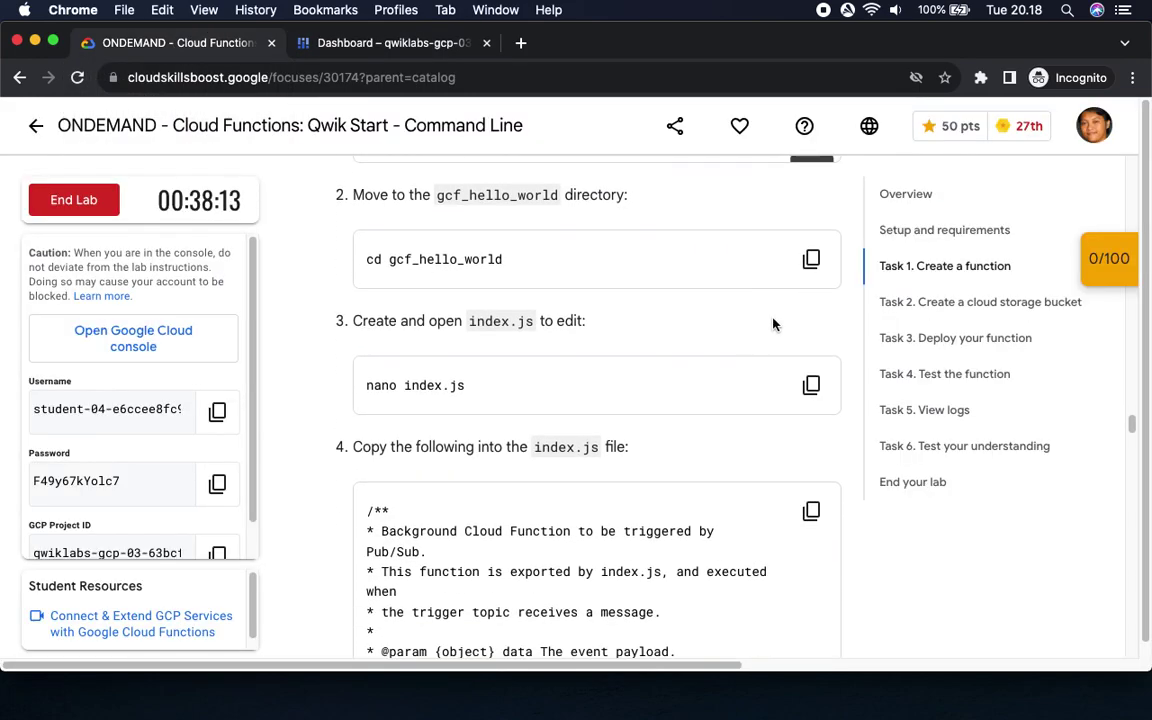
pyautogui.click(811, 259)
pyautogui.click(368, 45)
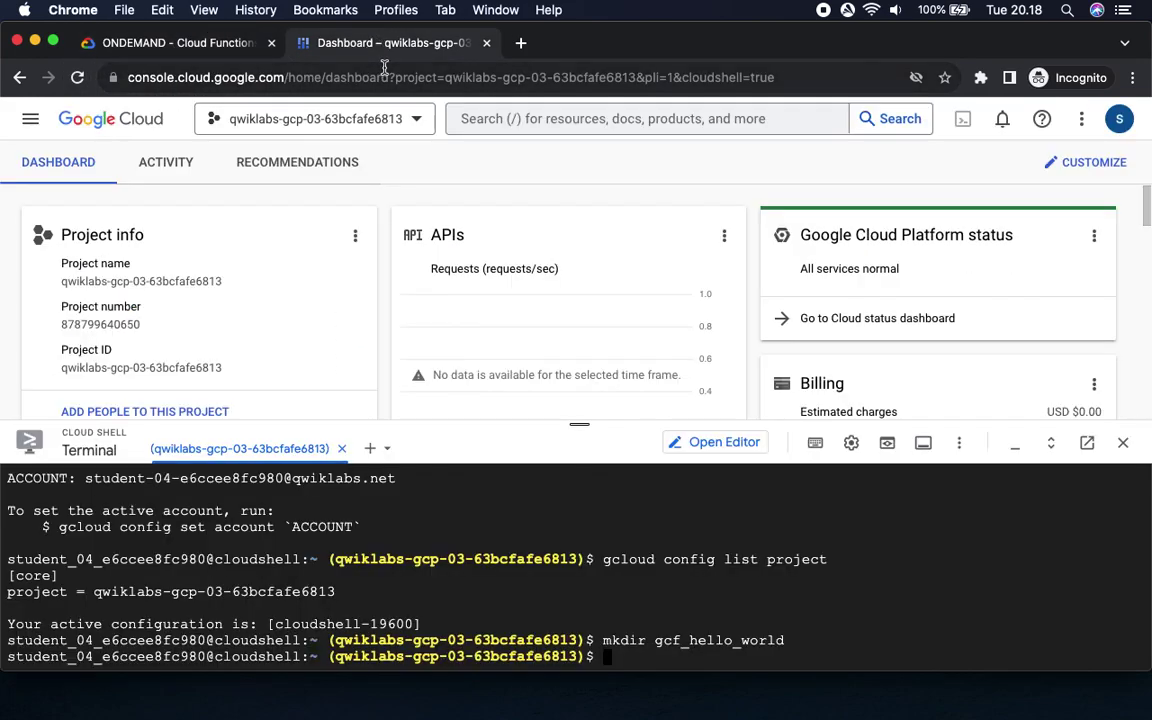
pyautogui.press('super+v')
pyautogui.press('Return')
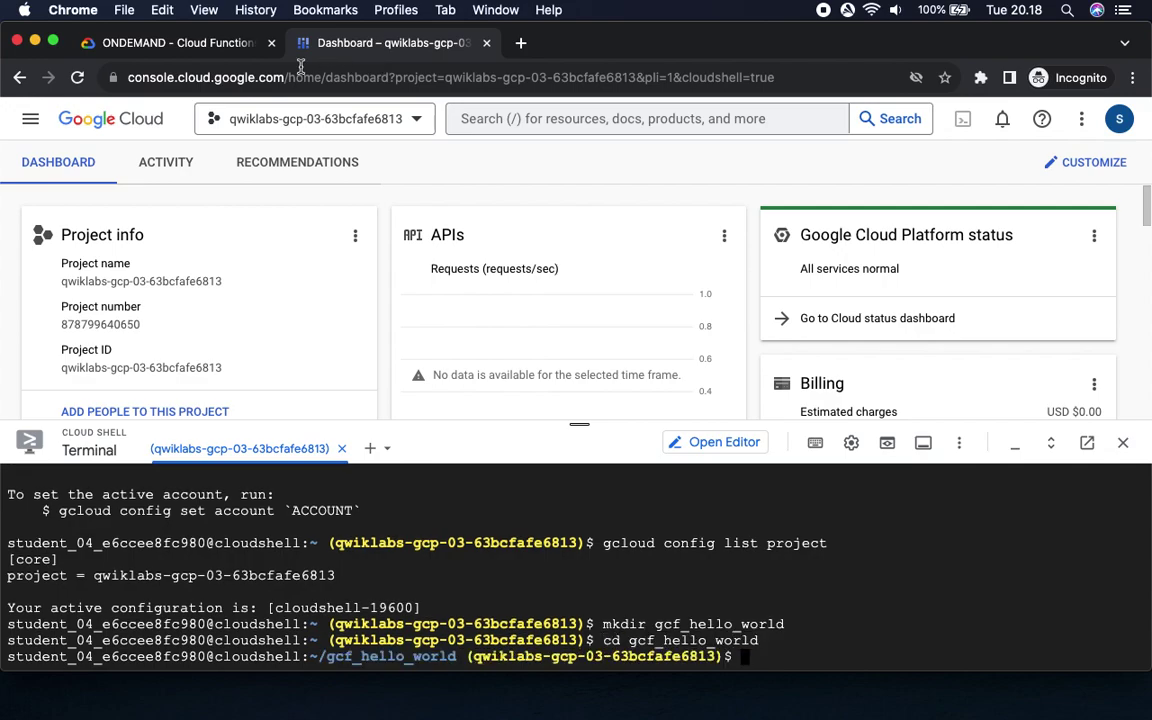
pyautogui.click(185, 44)
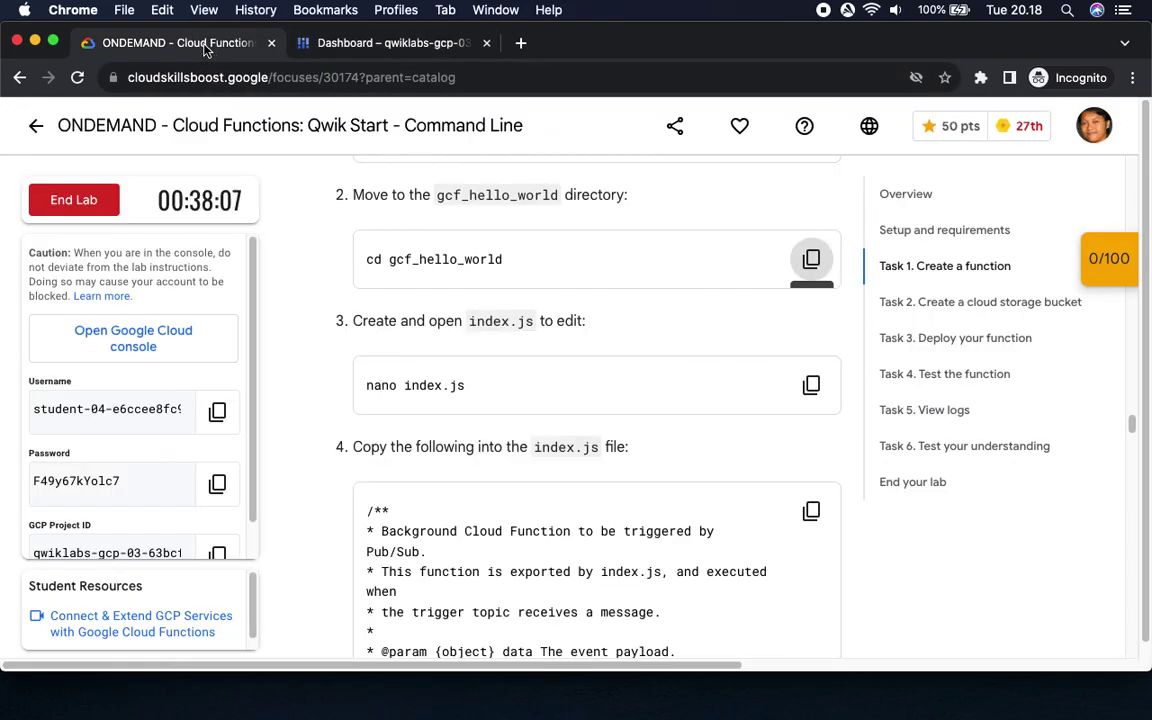
# - Open a new index.js in nano and enlarge the Cloud Shell terminal area
pyautogui.scroll(-1, 738, 391)
pyautogui.scroll(-2, 751, 378)
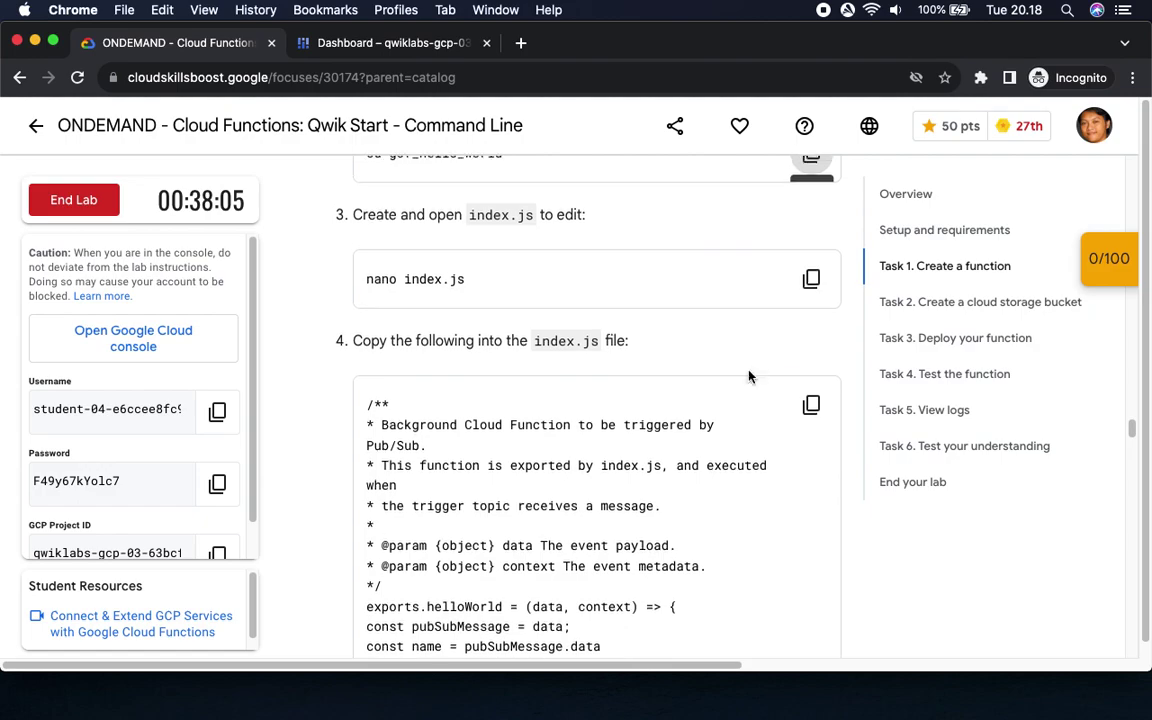
pyautogui.click(811, 284)
pyautogui.click(396, 45)
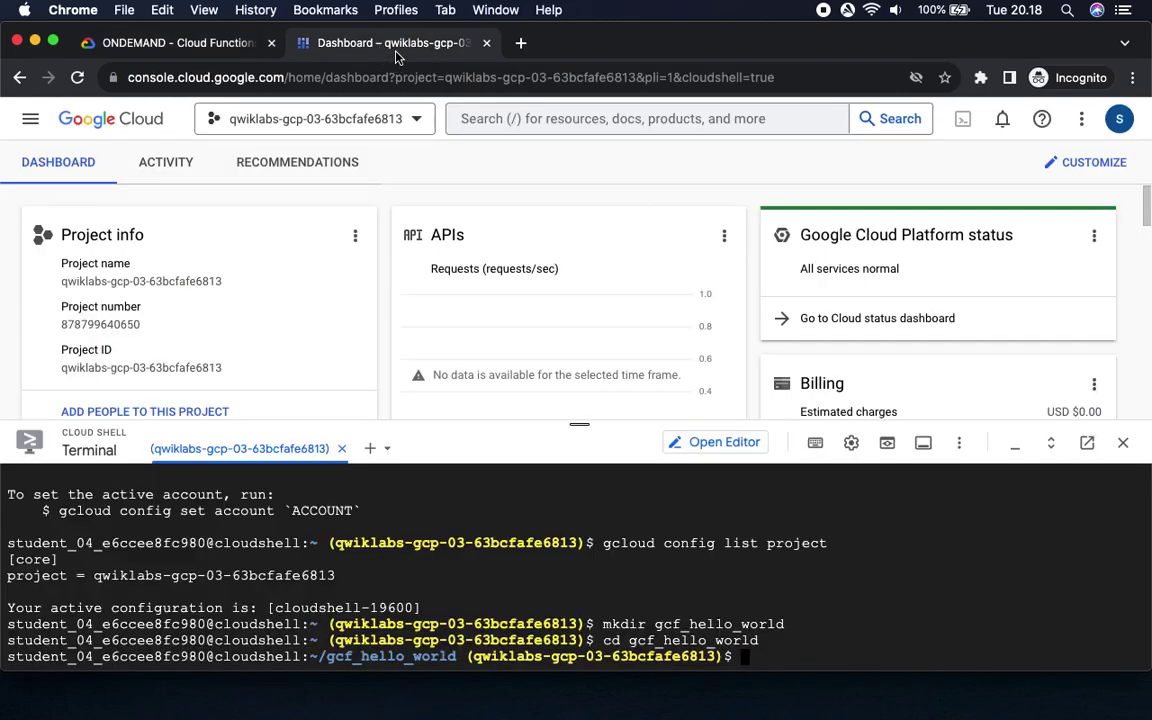
pyautogui.press('super+v')
pyautogui.press('Return')
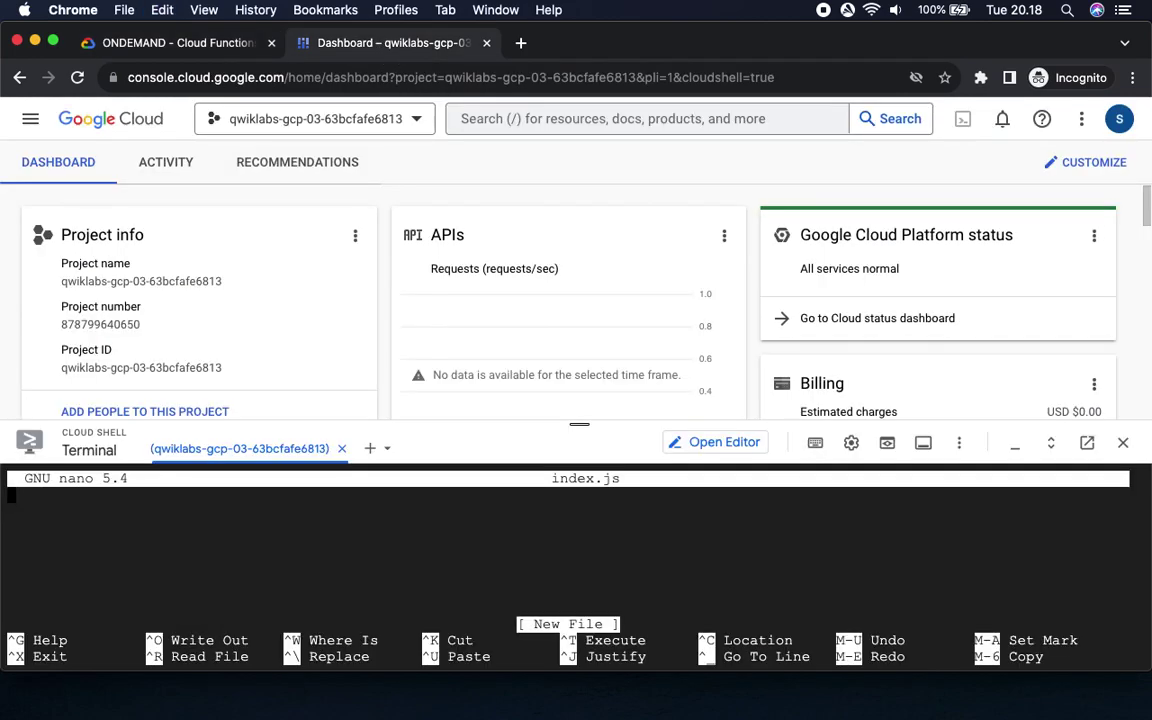
pyautogui.moveTo(580, 423); pyautogui.dragTo(566, 289)
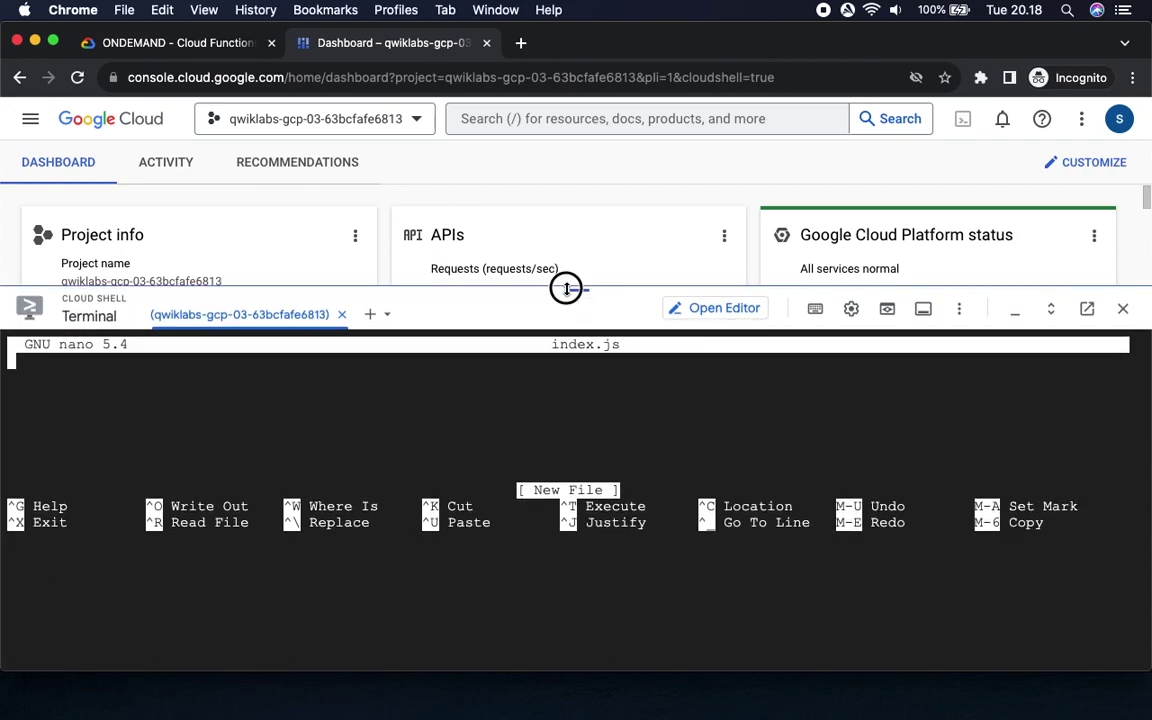
# - Paste the lab's helloWorld function code into index.js
pyautogui.click(168, 45)
pyautogui.click(811, 406)
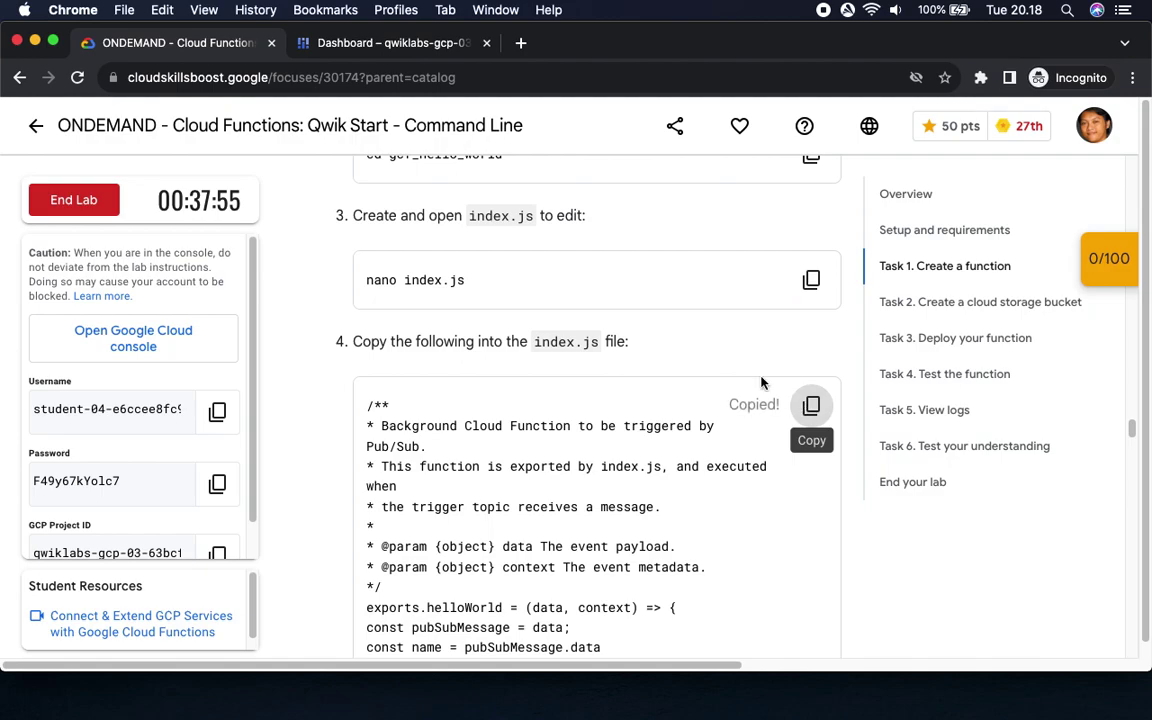
pyautogui.click(380, 43)
pyautogui.click(320, 467)
pyautogui.press('super+v')
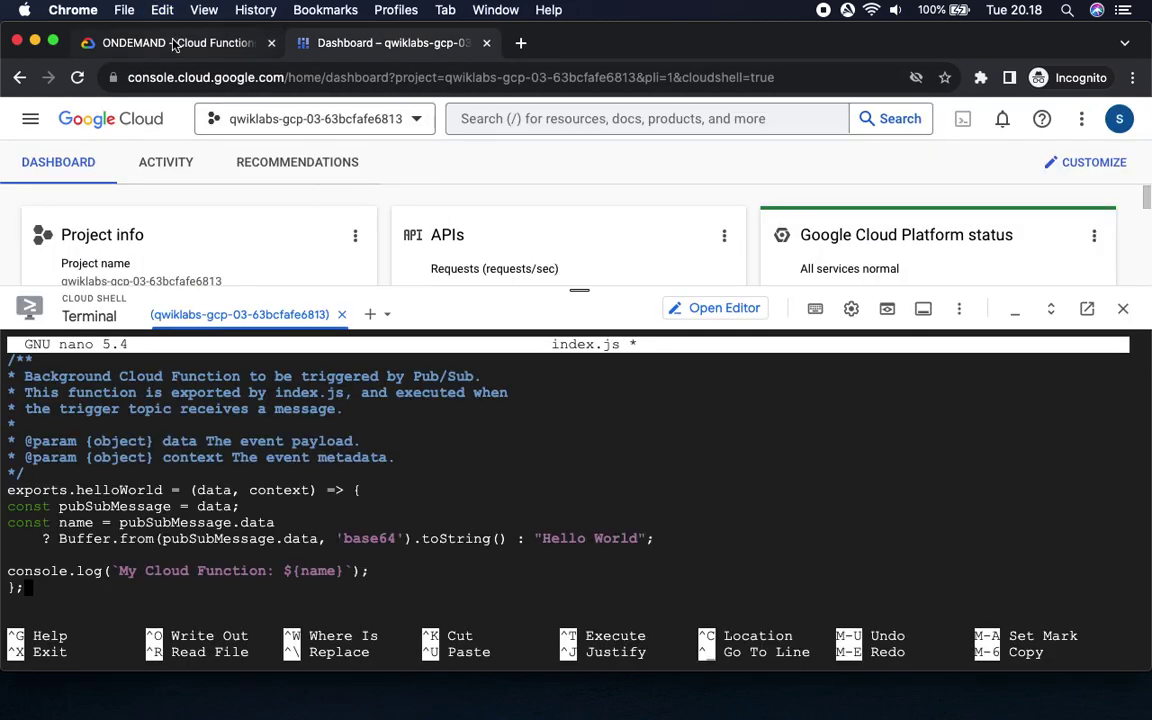
# - Save index.js and exit nano with Ctrl+X, Y and Enter
pyautogui.click(173, 43)
pyautogui.scroll(-1, 576, 446)
pyautogui.scroll(-3, 590, 430)
pyautogui.scroll(-1, 600, 400)
pyautogui.scroll(-1, 510, 433)
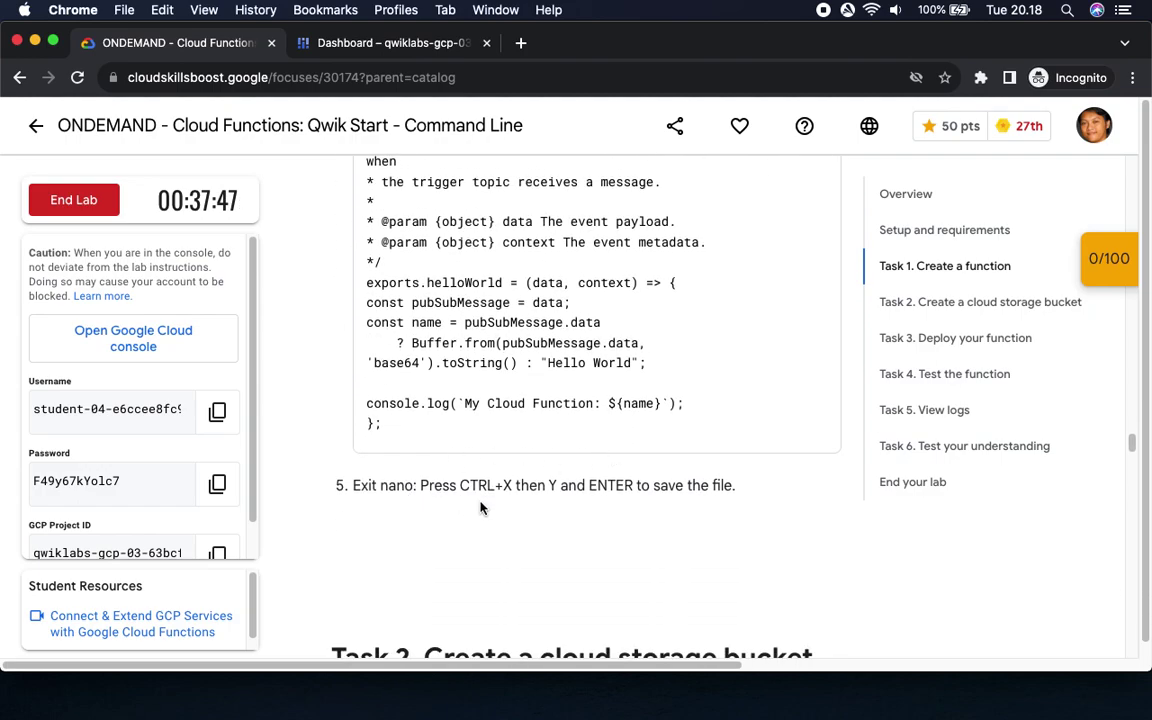
pyautogui.moveTo(380, 485); pyautogui.dragTo(757, 490)
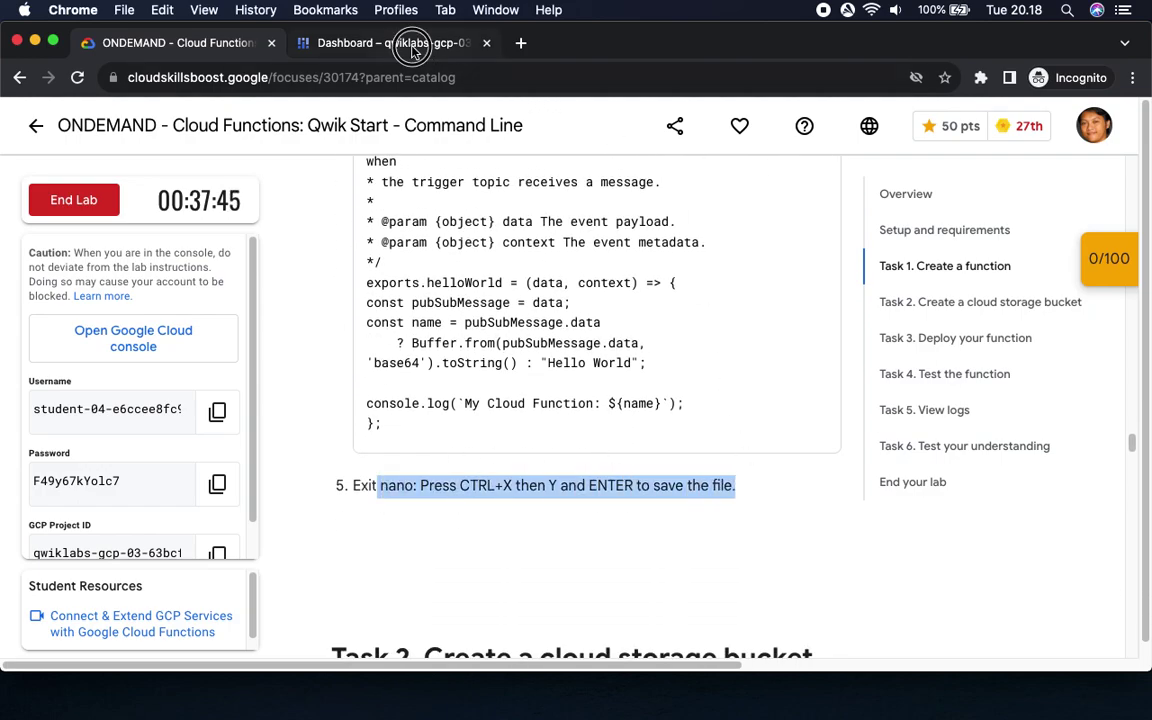
pyautogui.click(415, 48)
pyautogui.hotkey('ctrl', 'x')
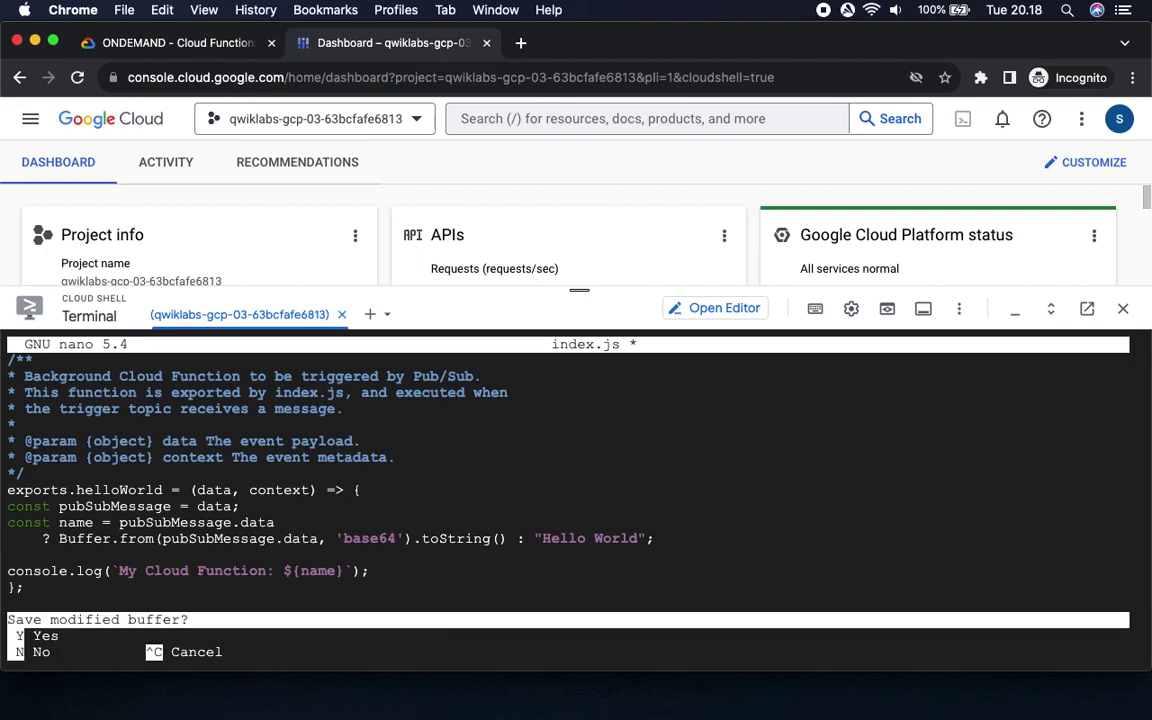
pyautogui.press('y')
pyautogui.press('Return')
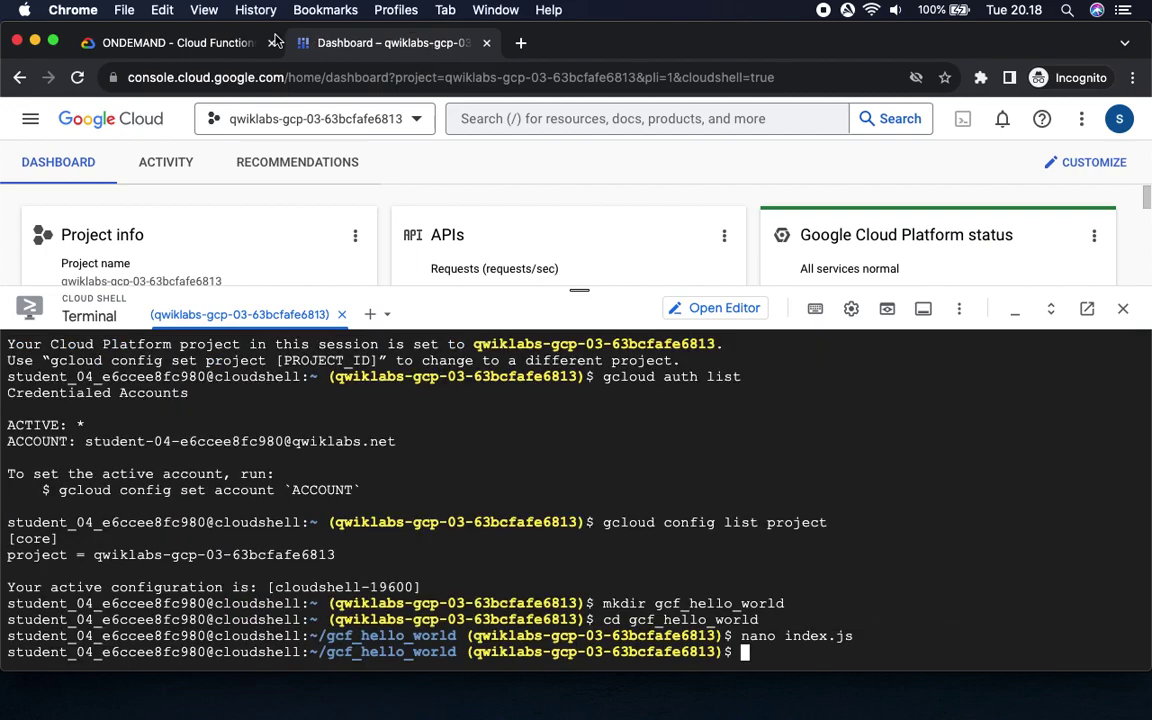
pyautogui.click(154, 42)
pyautogui.scroll(-2, 546, 365)
pyautogui.scroll(-3, 546, 365)
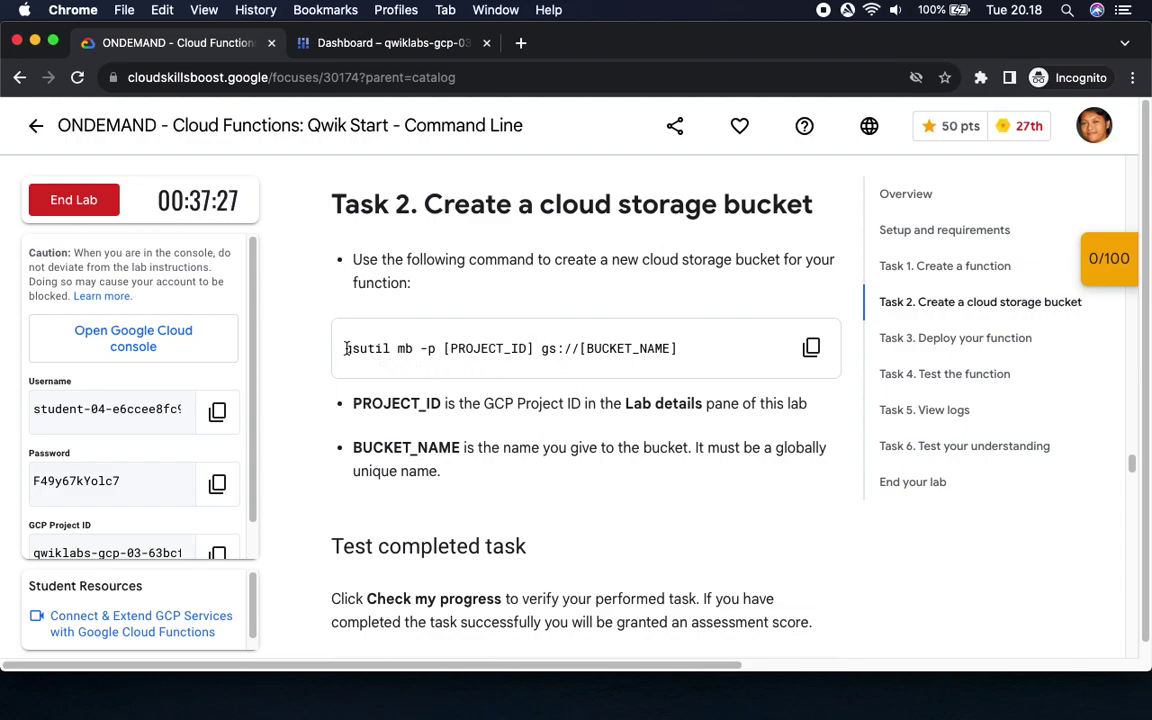
# - Paste the gsutil mb bucket command into Cloud Shell and copy the lab's project ID
pyautogui.click(811, 347)
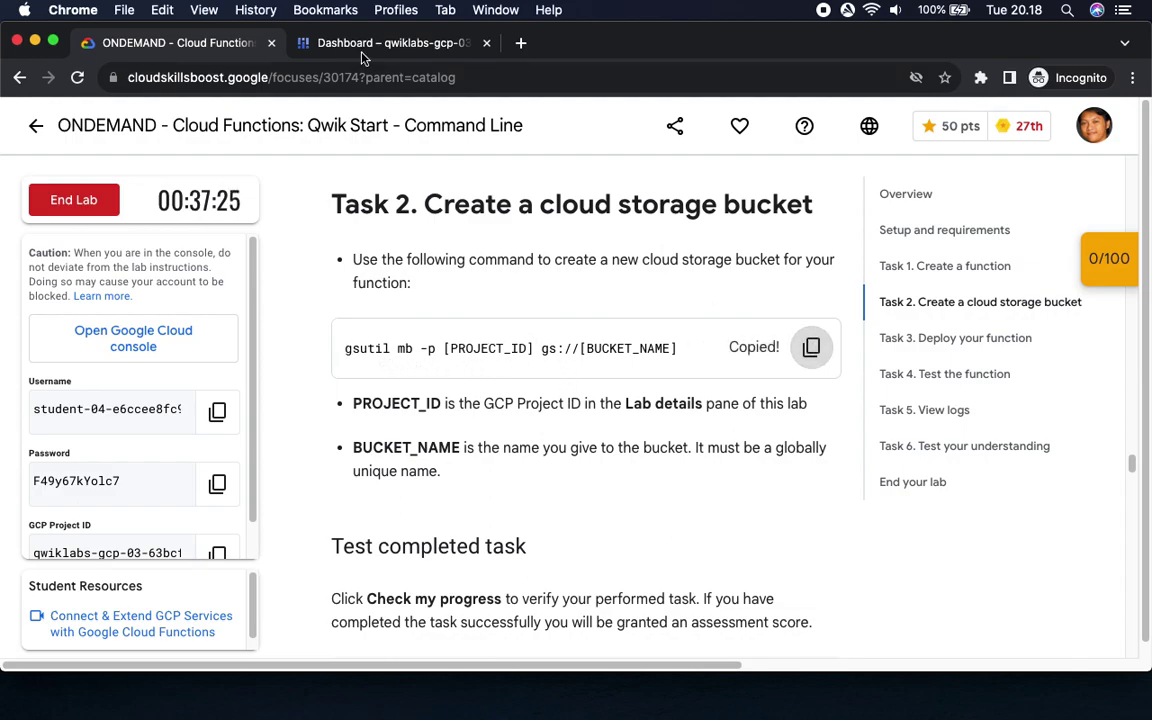
pyautogui.click(362, 50)
pyautogui.press('super+v')
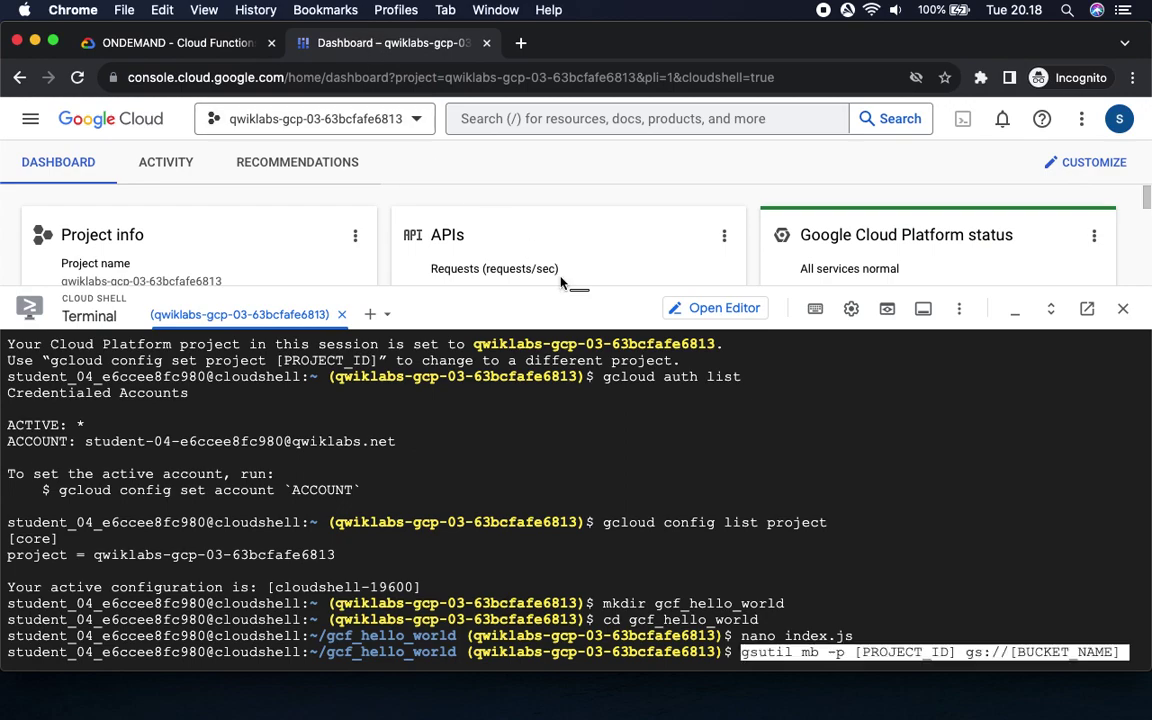
pyautogui.click(185, 40)
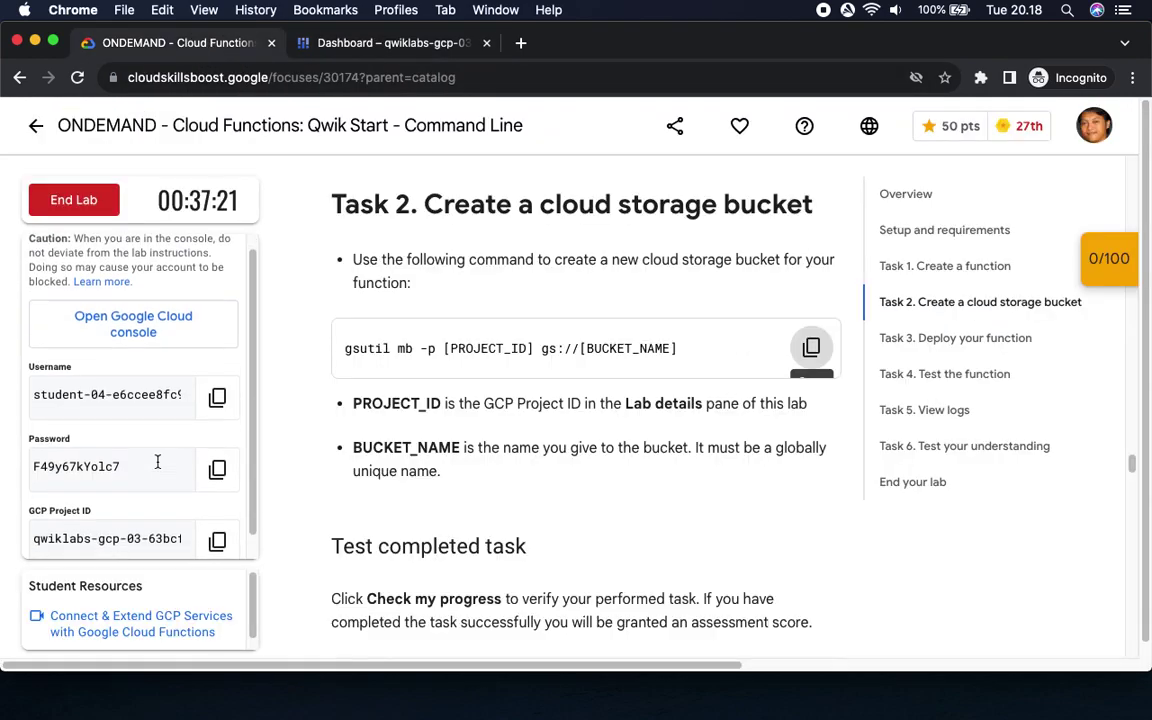
pyautogui.scroll(-1, 159, 468)
pyautogui.click(219, 517)
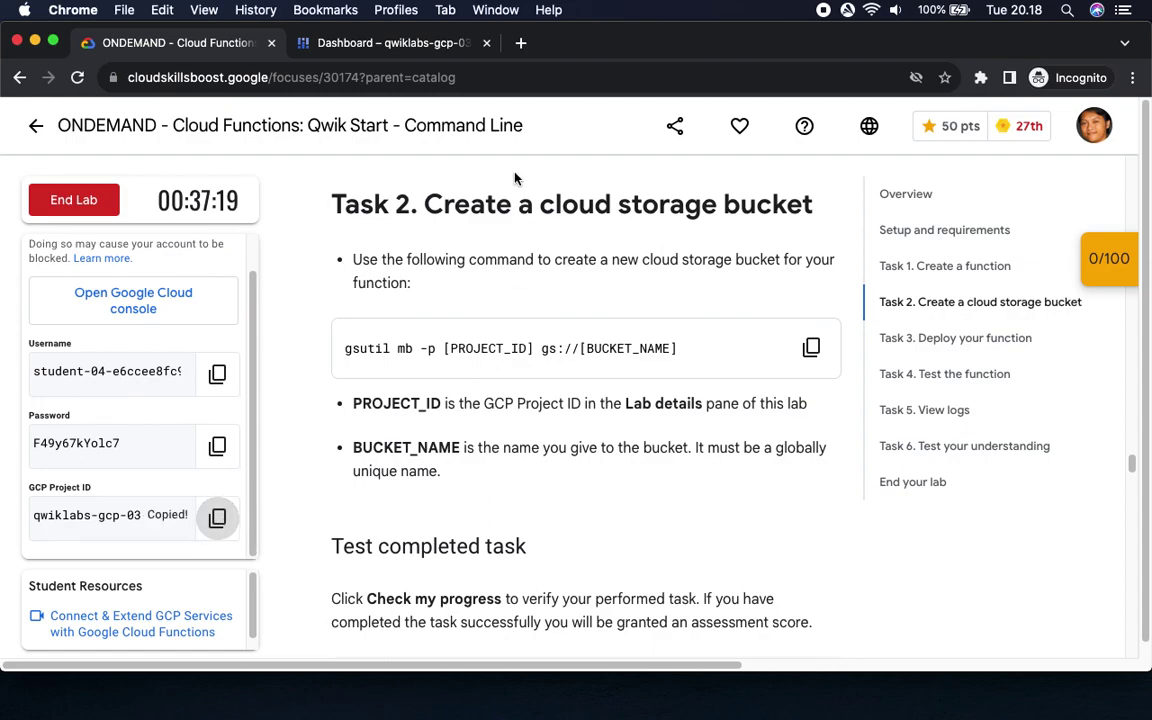
pyautogui.click(367, 50)
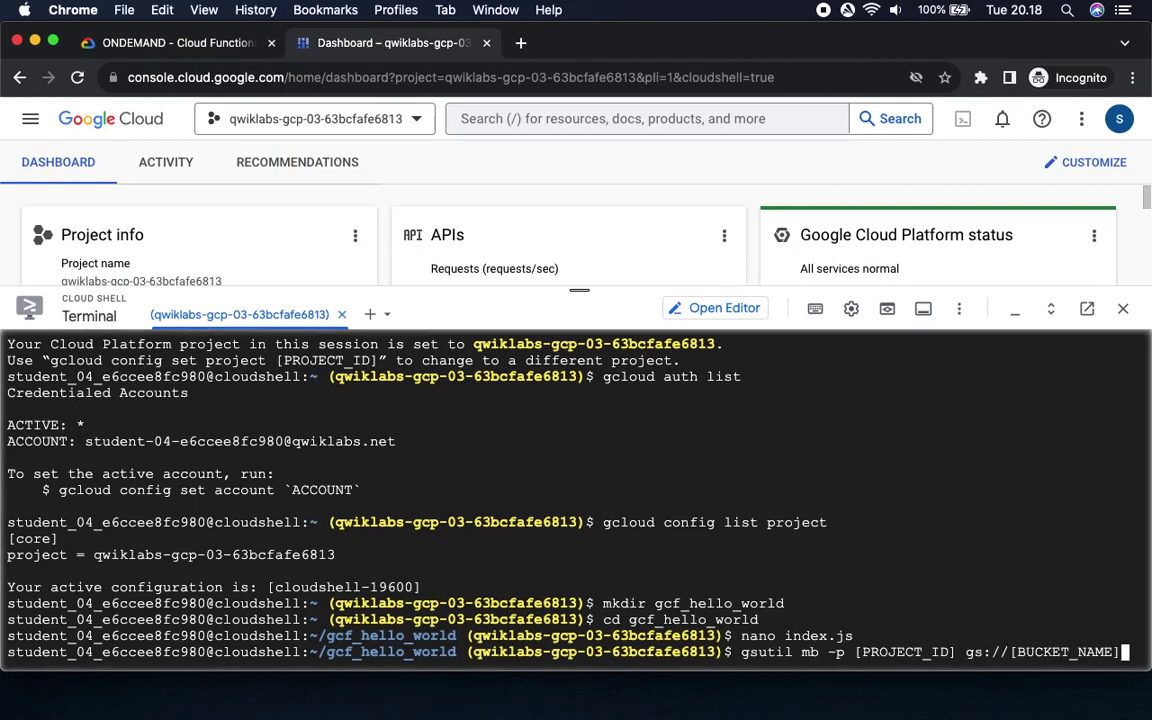
# - Replace [PROJECT_ID] and [BUCKET_NAME] with the project ID and run the command
pyautogui.press('Left')
pyautogui.press('Left')
pyautogui.press('Left')
pyautogui.press('Left')
pyautogui.press('Left')
pyautogui.press('Left')
pyautogui.press('Left')
pyautogui.press('Left')
pyautogui.press('Left')
pyautogui.press('Left')
pyautogui.press('Left')
pyautogui.press('Right')
pyautogui.press('Right')
pyautogui.press('BackSpace')
pyautogui.press('BackSpace')
pyautogui.press('BackSpace')
pyautogui.press('BackSpace')
pyautogui.press('BackSpace')
pyautogui.press('BackSpace')
pyautogui.press('BackSpace')
pyautogui.press('BackSpace')
pyautogui.press('BackSpace')
pyautogui.press('BackSpace')
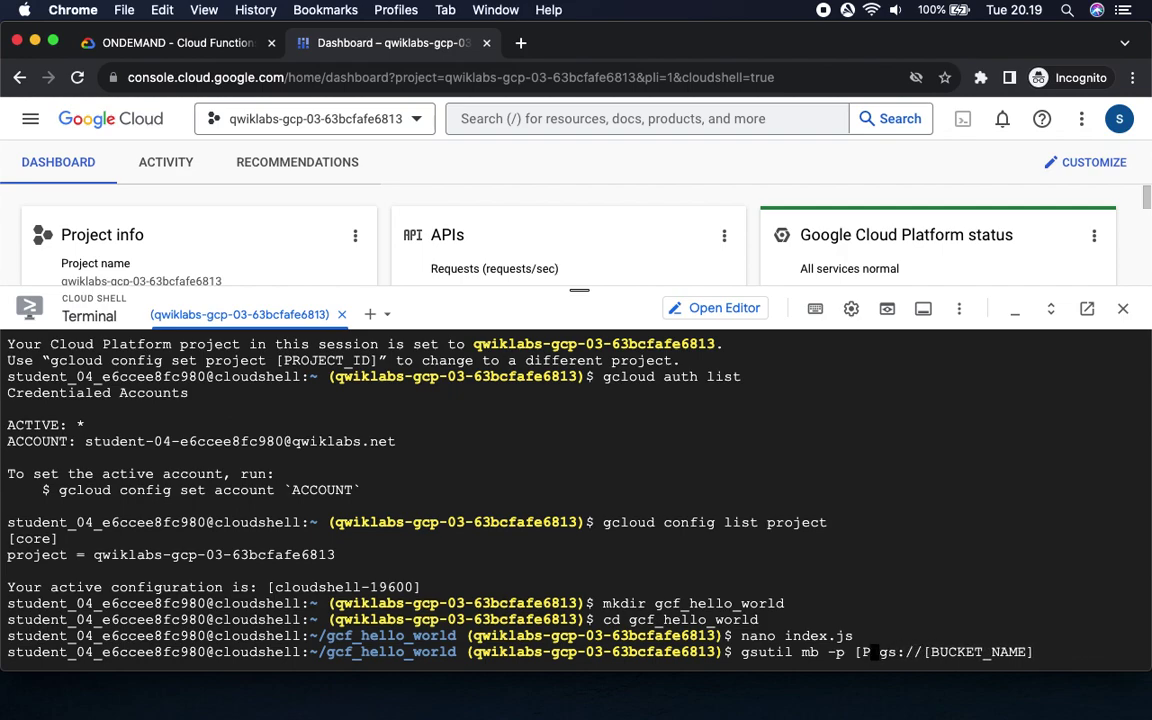
pyautogui.press('BackSpace')
pyautogui.press('BackSpace')
pyautogui.press('super+v')
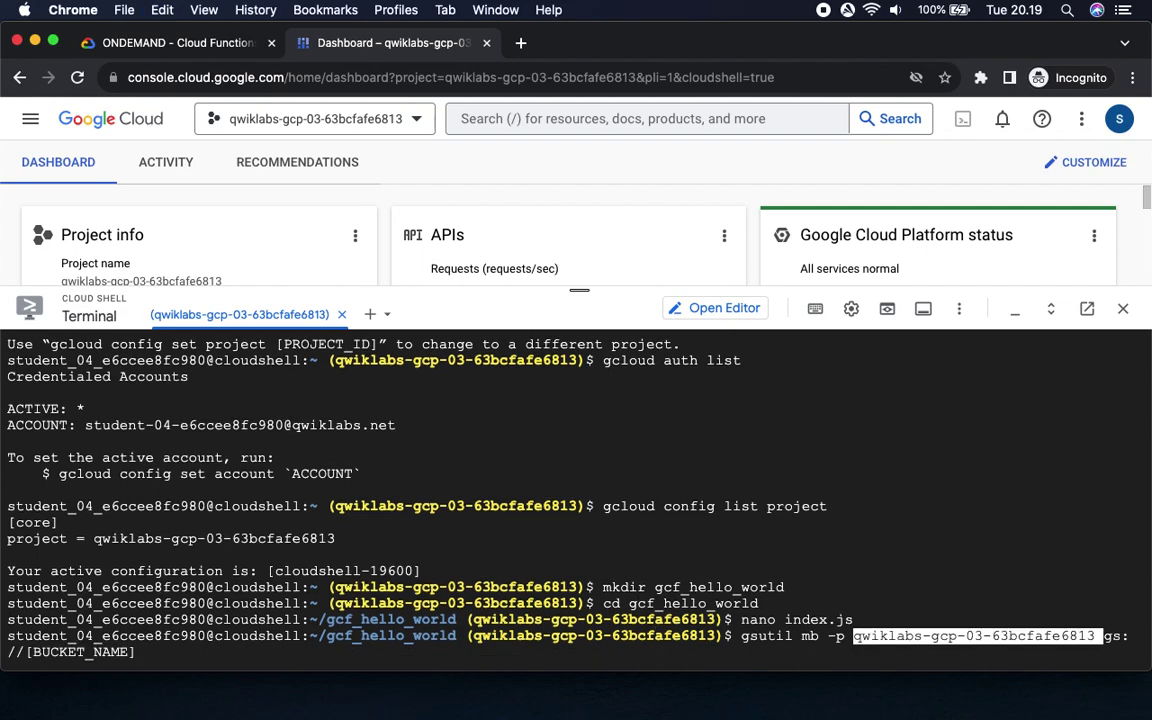
pyautogui.press('Right')
pyautogui.press('Right')
pyautogui.press('Right')
pyautogui.press('Right')
pyautogui.press('Right')
pyautogui.press('Right')
pyautogui.press('Right')
pyautogui.press('Right')
pyautogui.press('Right')
pyautogui.press('Right')
pyautogui.press('Right')
pyautogui.press('BackSpace')
pyautogui.press('BackSpace')
pyautogui.press('BackSpace')
pyautogui.press('BackSpace')
pyautogui.press('BackSpace')
pyautogui.press('BackSpace')
pyautogui.press('BackSpace')
pyautogui.press('BackSpace')
pyautogui.press('BackSpace')
pyautogui.press('BackSpace')
pyautogui.press('BackSpace')
pyautogui.press('BackSpace')
pyautogui.press('BackSpace')
pyautogui.press('super+v')
pyautogui.press('Return')
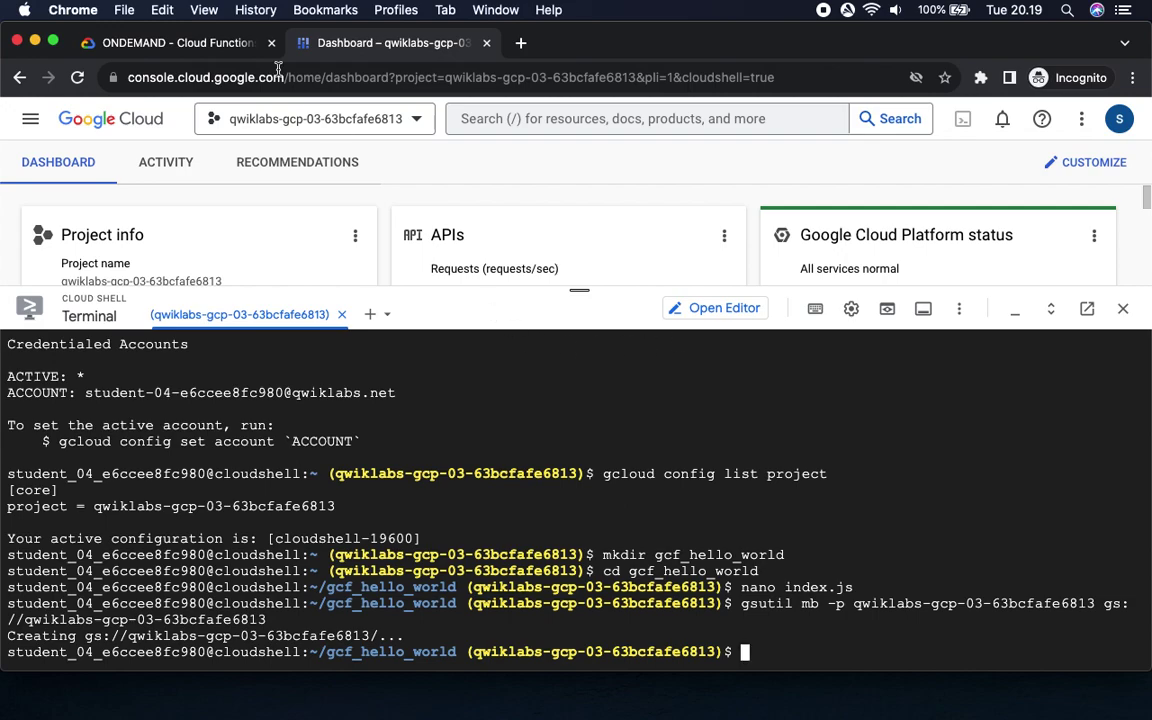
pyautogui.click(178, 42)
# - Check progress on the Task 2 storage bucket checkpoint, raising the score to 50/100, and scroll to Task 3
pyautogui.scroll(-1, 500, 320)
pyautogui.scroll(-1, 540, 340)
pyautogui.scroll(-1, 560, 350)
pyautogui.scroll(-1, 595, 363)
pyautogui.click(498, 388)
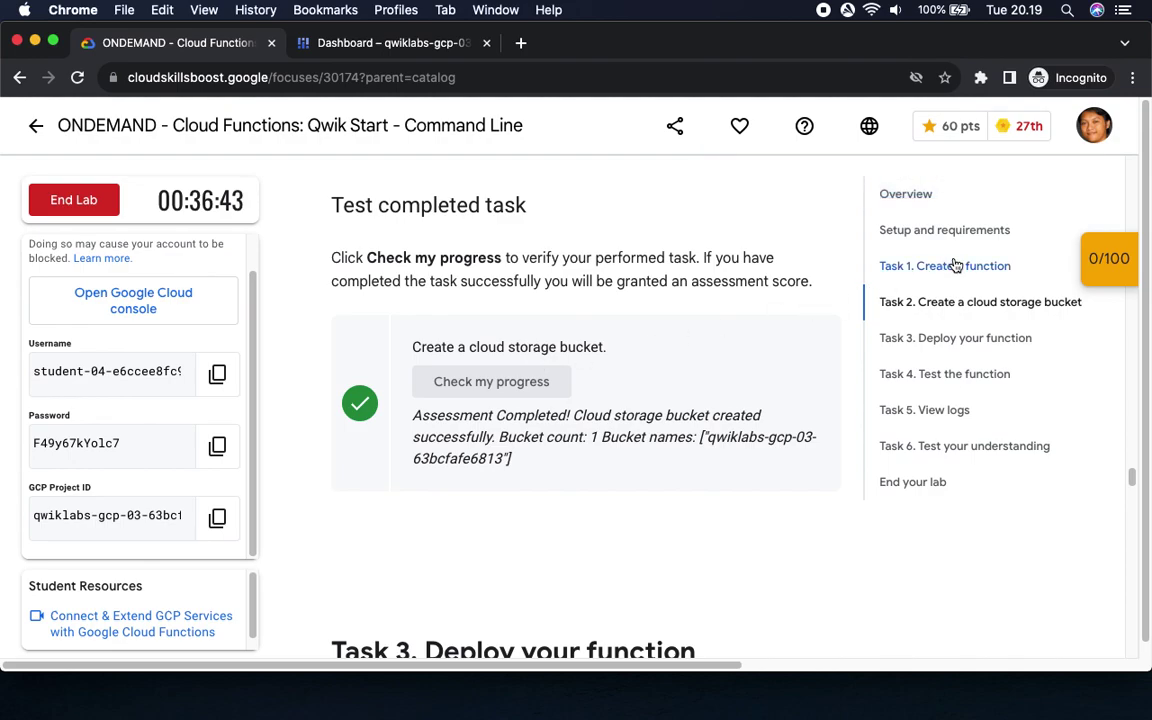
pyautogui.moveTo(1110, 260)
pyautogui.click(985, 320)
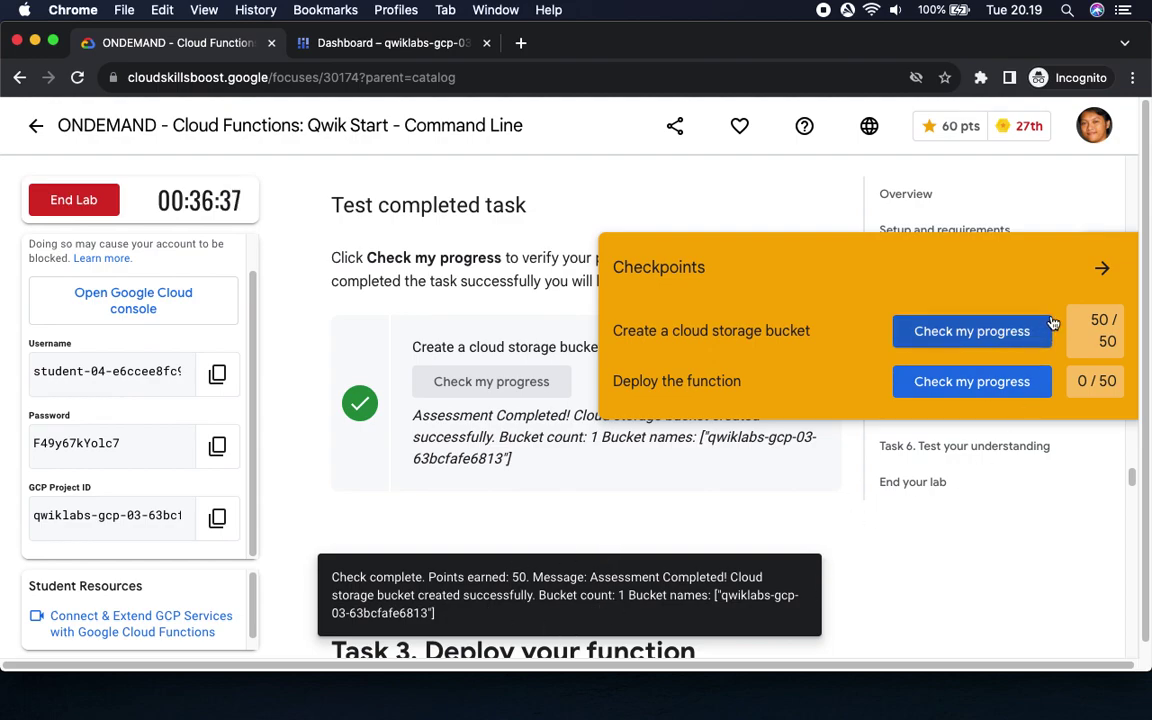
pyautogui.click(1101, 267)
pyautogui.scroll(-5, 629, 356)
pyautogui.scroll(-5, 629, 356)
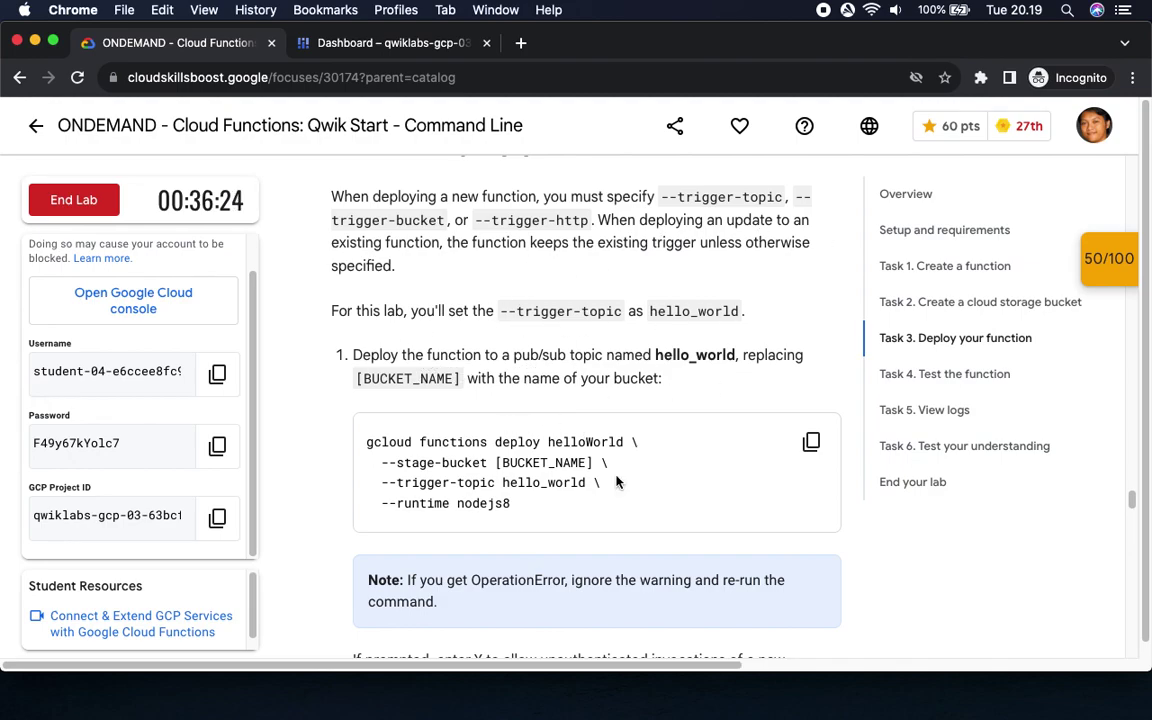
# - Paste the opening lines of the gcloud functions deploy helloWorld command into Cloud Shell
pyautogui.scroll(-5, 612, 470)
pyautogui.moveTo(367, 211); pyautogui.dragTo(487, 231)
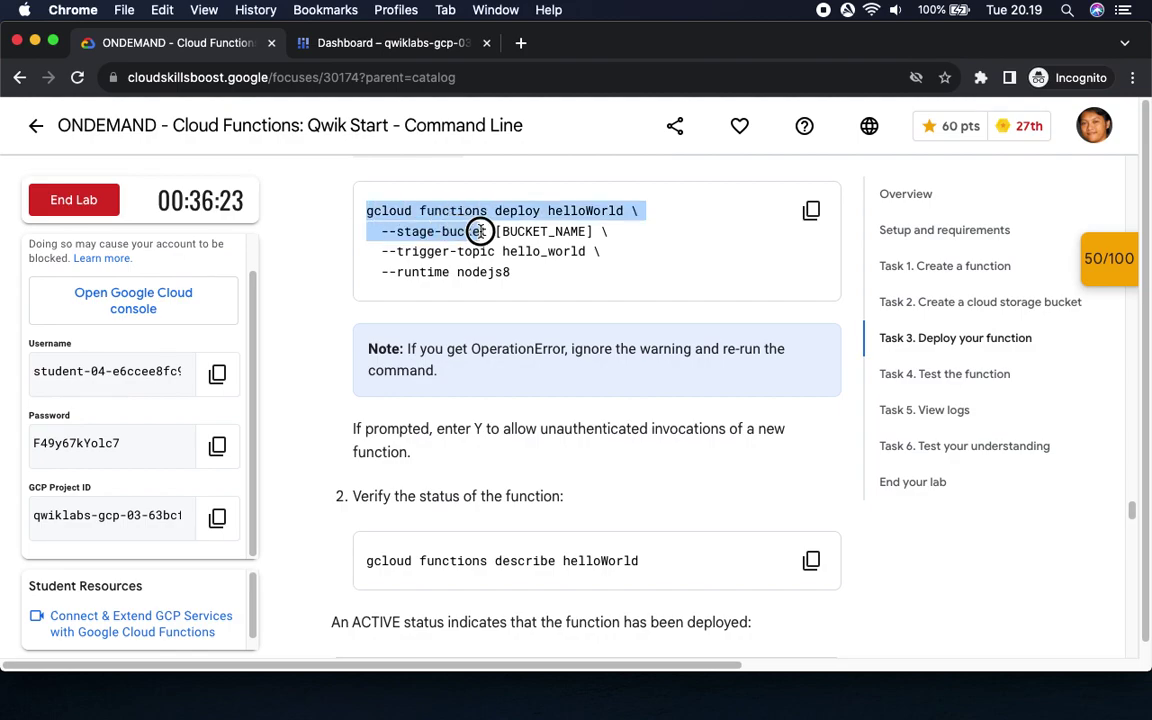
pyautogui.click(420, 46)
pyautogui.press('super+v')
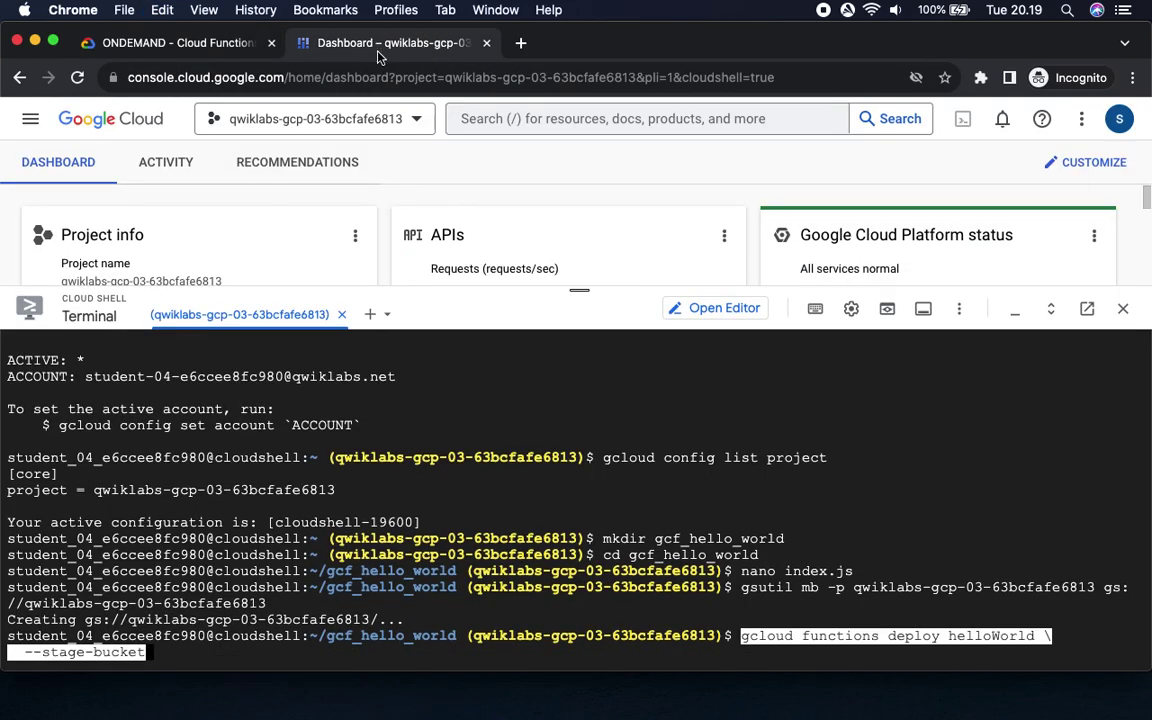
# - Insert the lab's project ID as the stage-bucket name, ending the line with a backslash
pyautogui.click(170, 43)
pyautogui.click(217, 520)
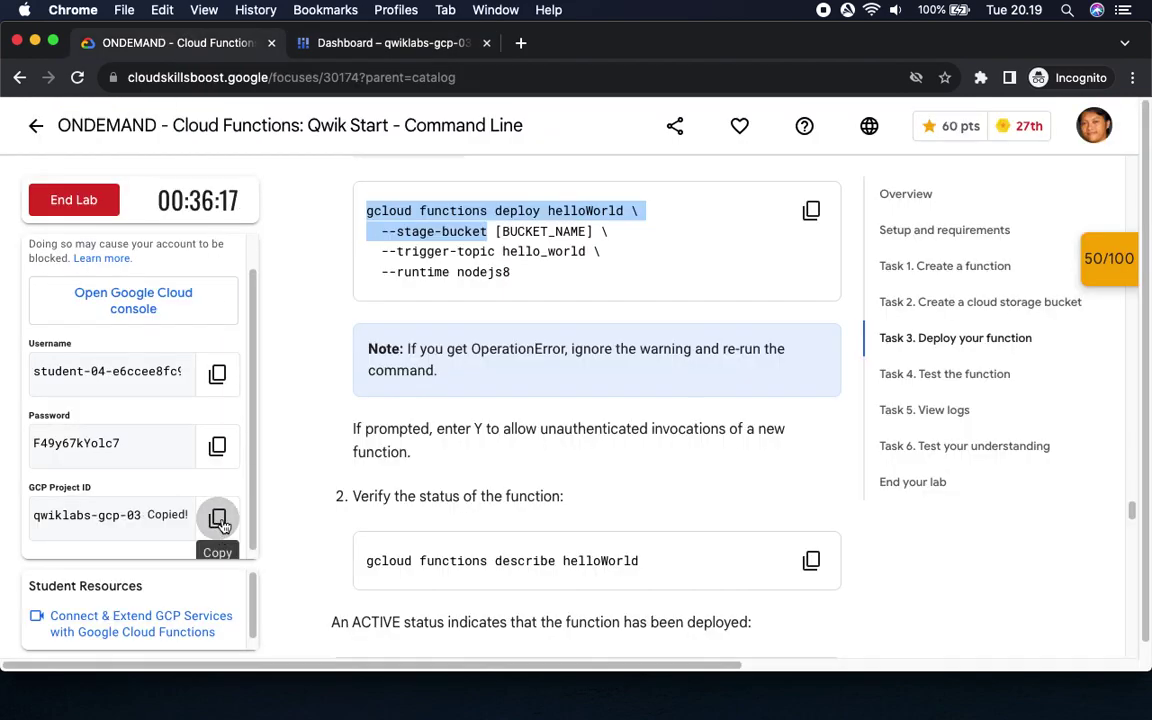
pyautogui.click(366, 45)
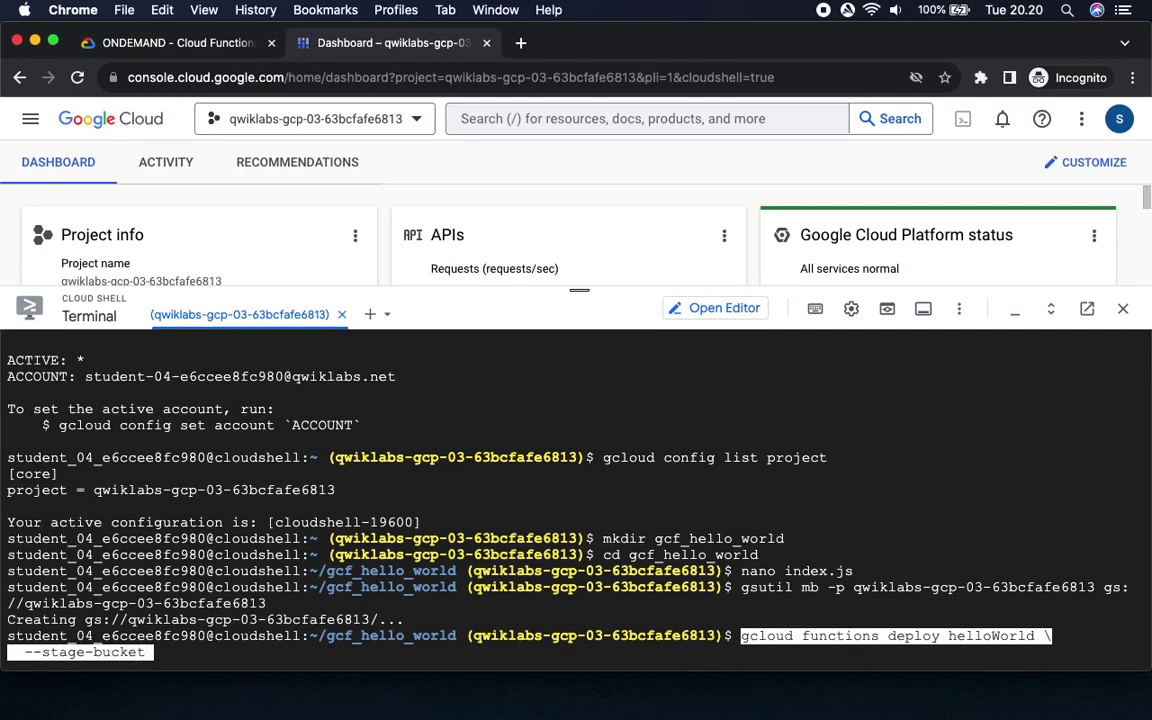
pyautogui.press('super+v')
pyautogui.write('\\')
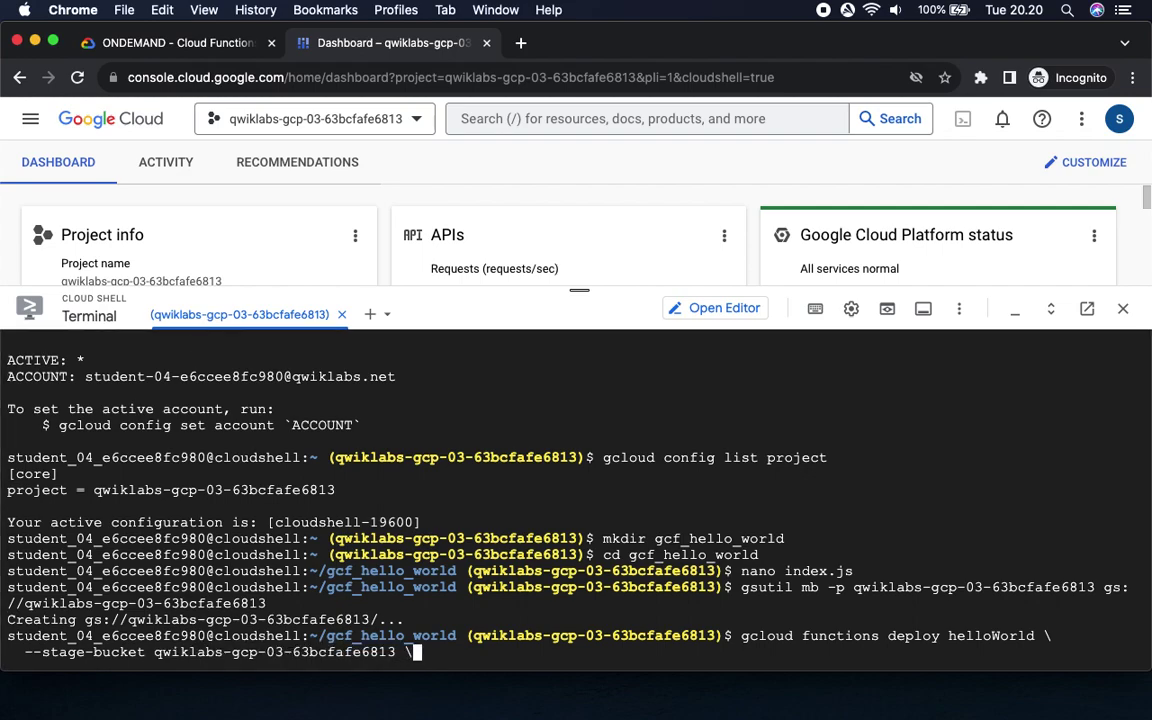
# - Add the hello_world trigger-topic and nodejs8 runtime lines and run, which fails as unsupported runtime
pyautogui.click(180, 43)
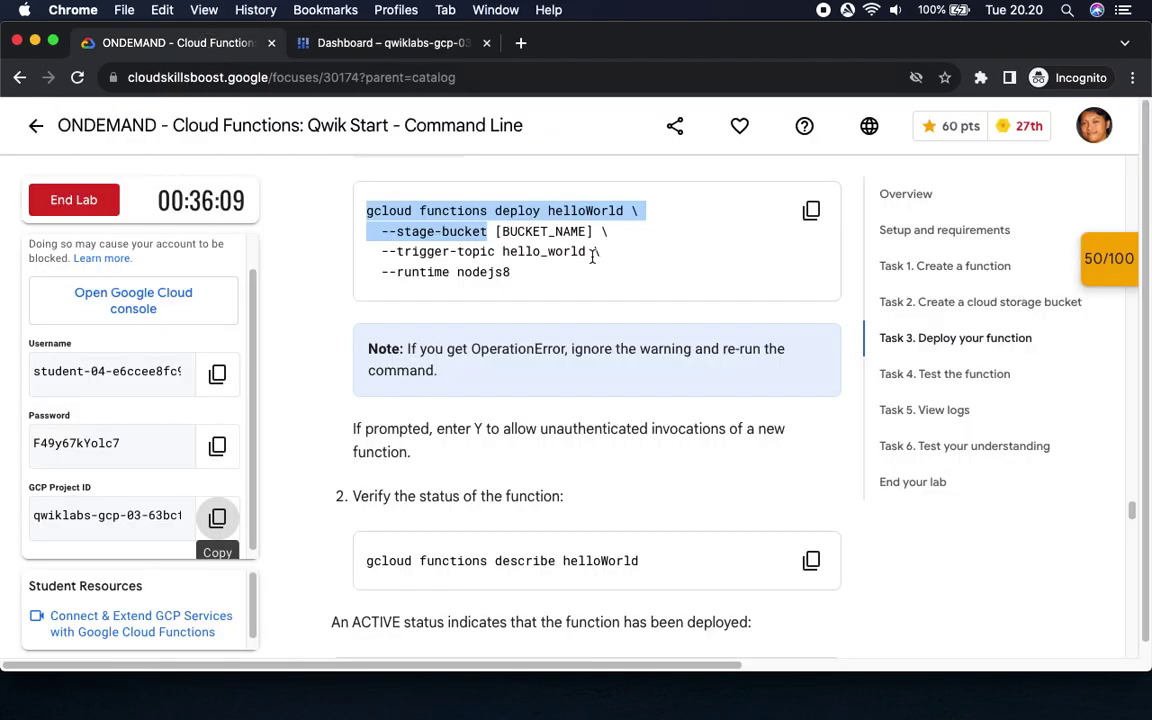
pyautogui.moveTo(603, 231); pyautogui.dragTo(632, 278)
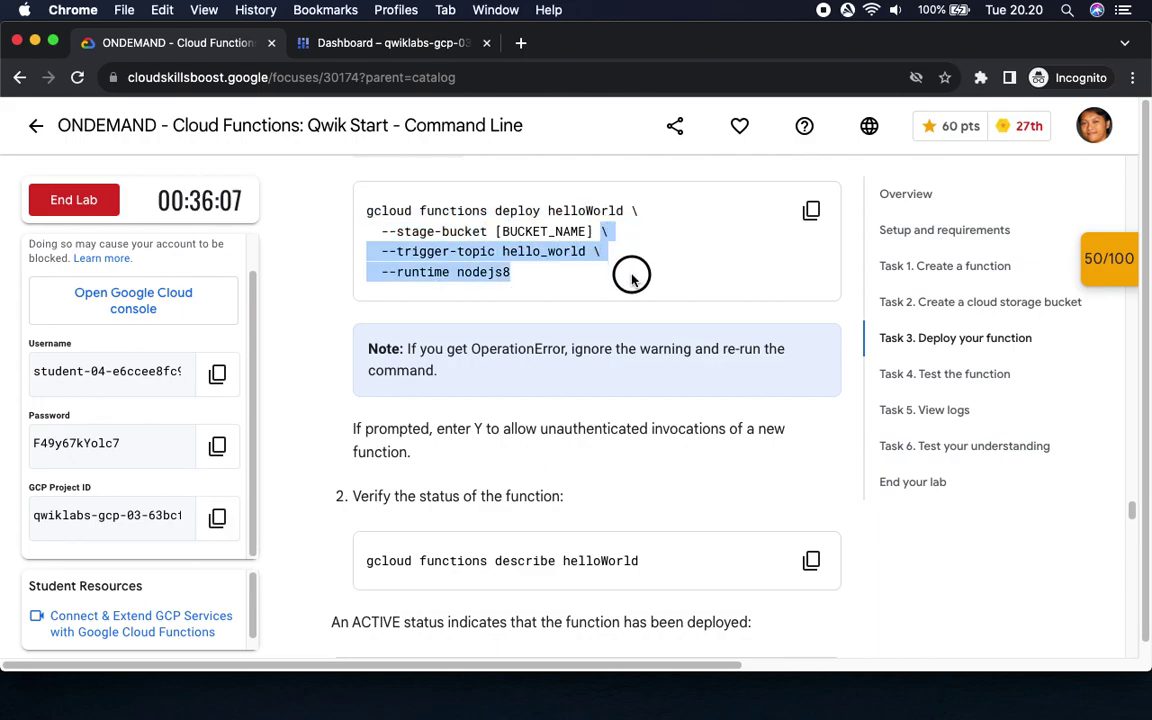
pyautogui.click(408, 45)
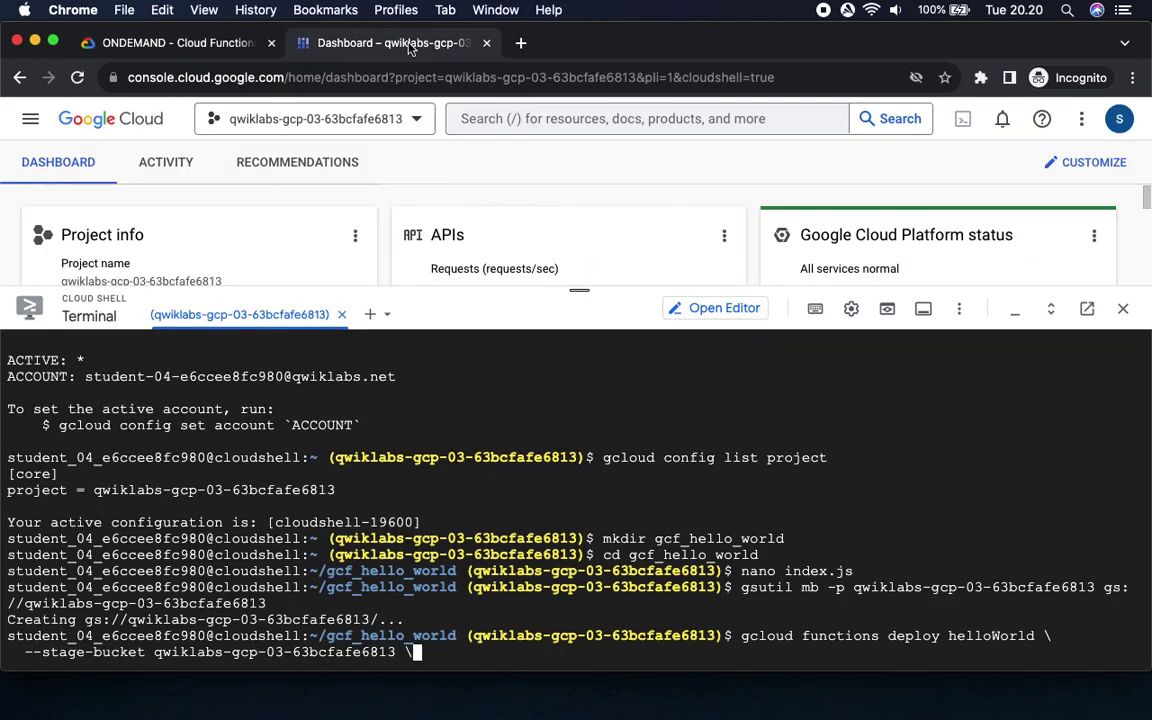
pyautogui.press('super+v')
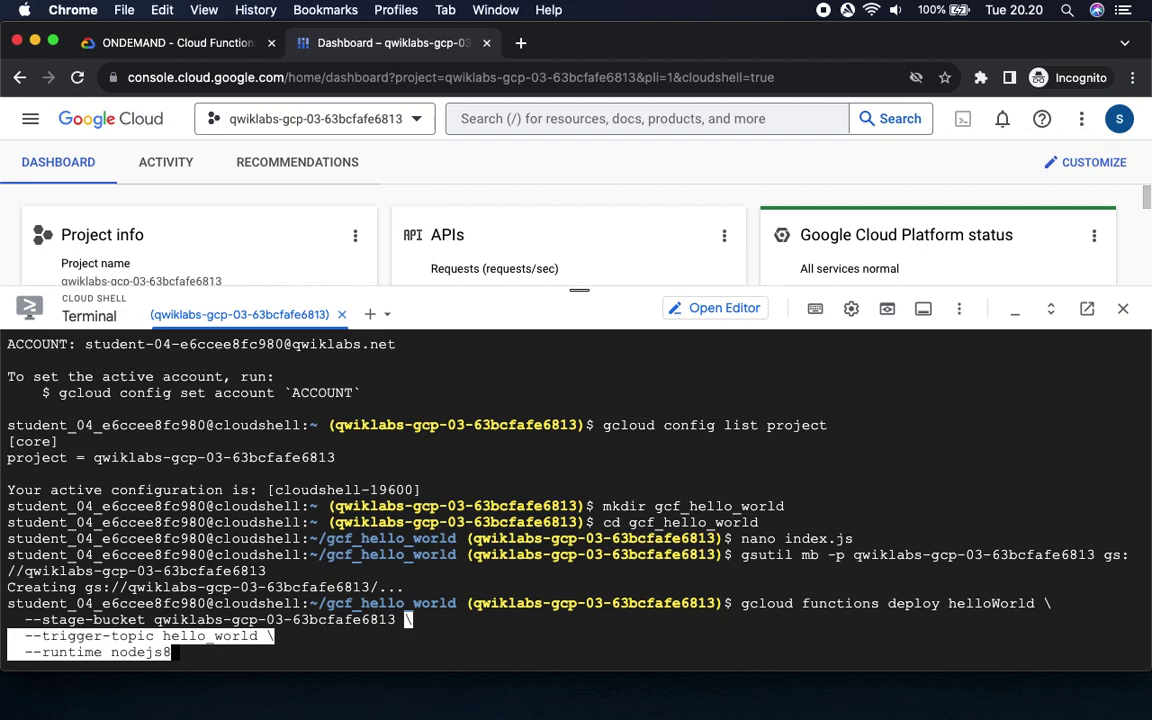
pyautogui.press('Return')
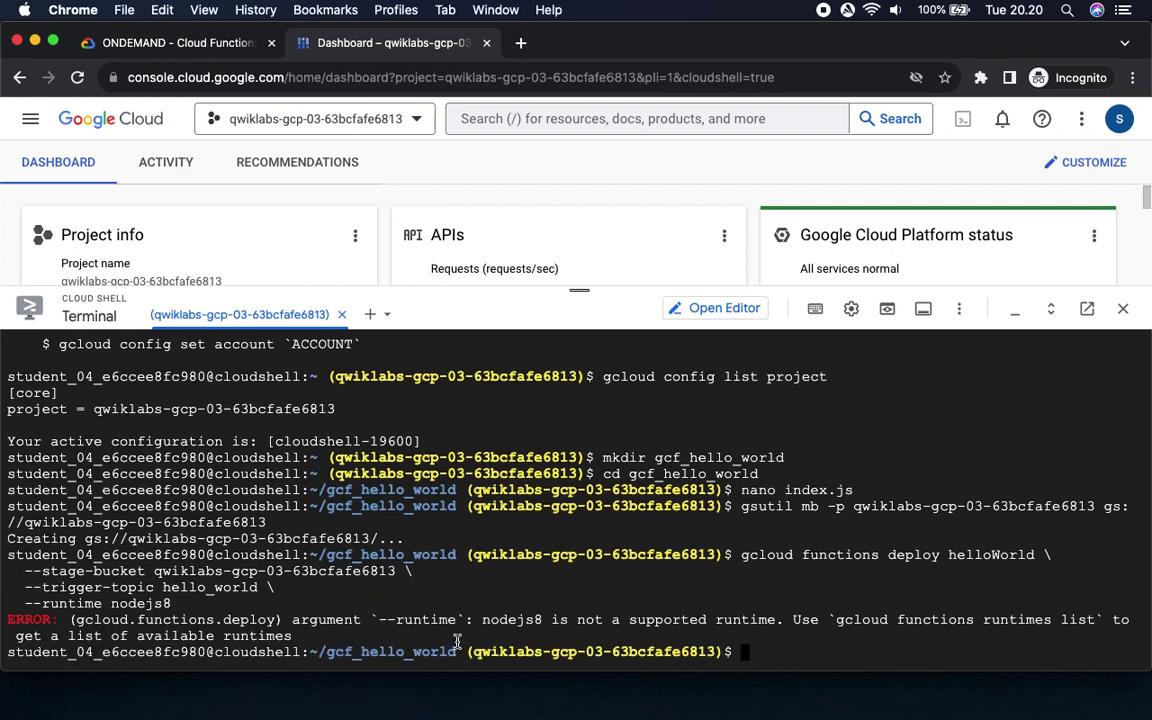
pyautogui.moveTo(510, 620); pyautogui.dragTo(820, 620)
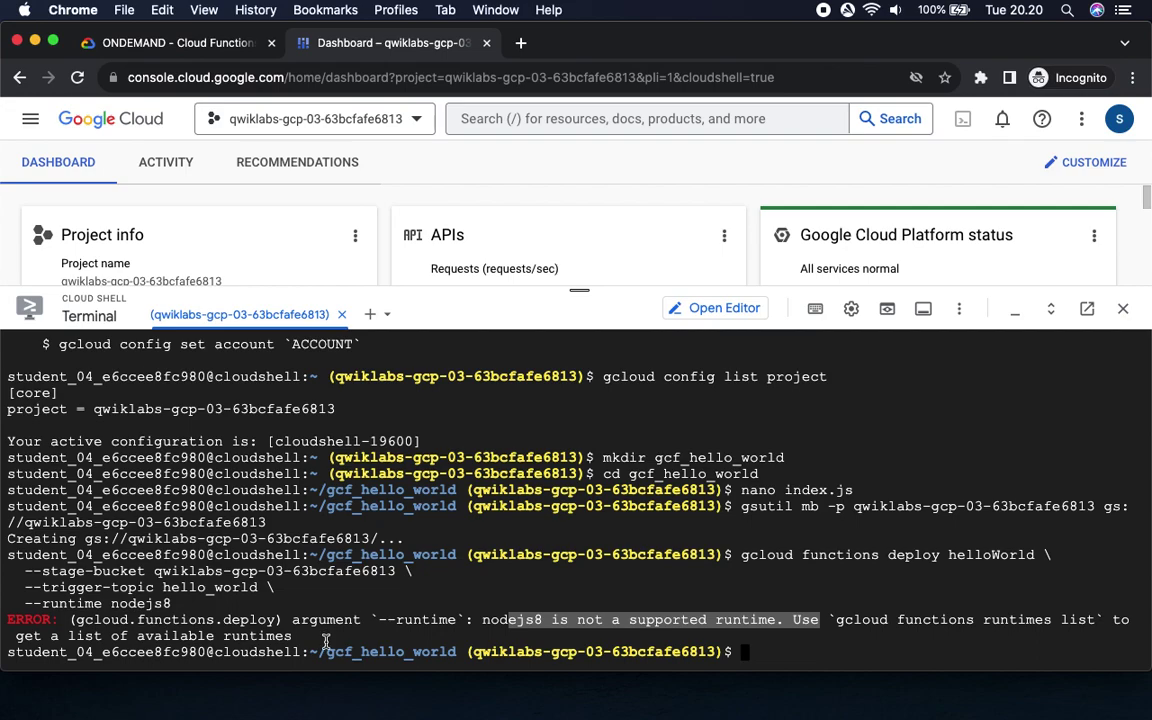
# - Copy the suggested 'gcloud functions runtimes list' command from the error and run it
pyautogui.click(885, 625)
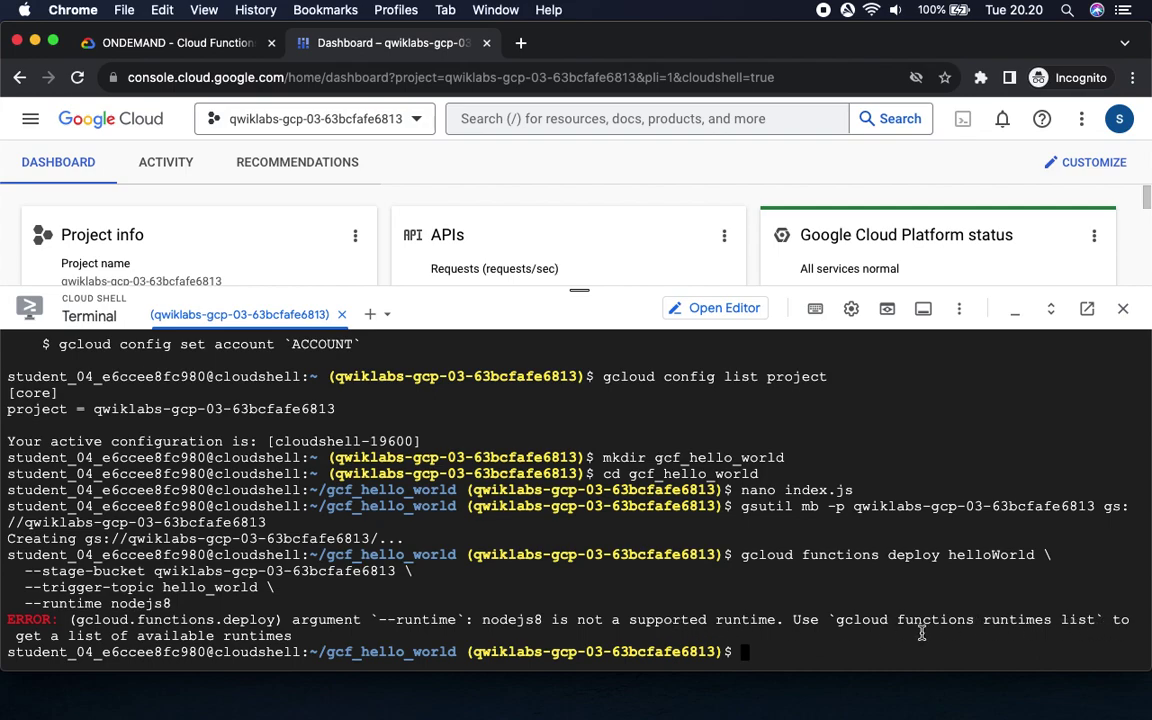
pyautogui.moveTo(836, 620); pyautogui.dragTo(1008, 620)
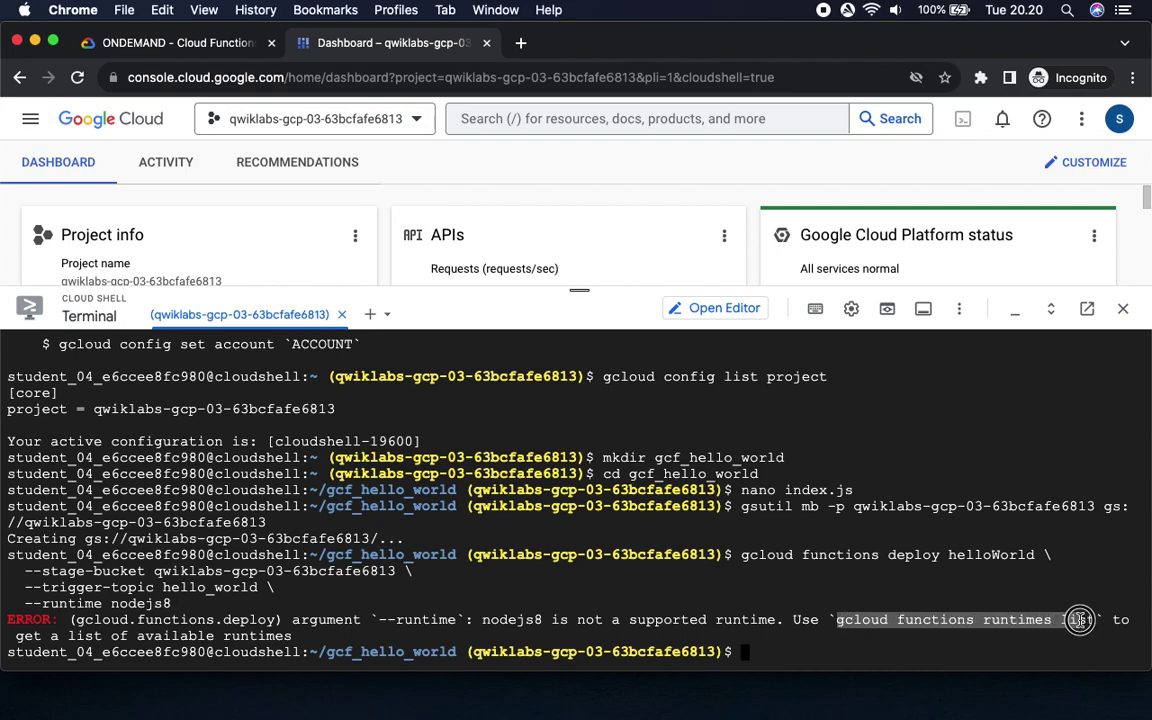
pyautogui.moveTo(1008, 620); pyautogui.dragTo(1096, 620)
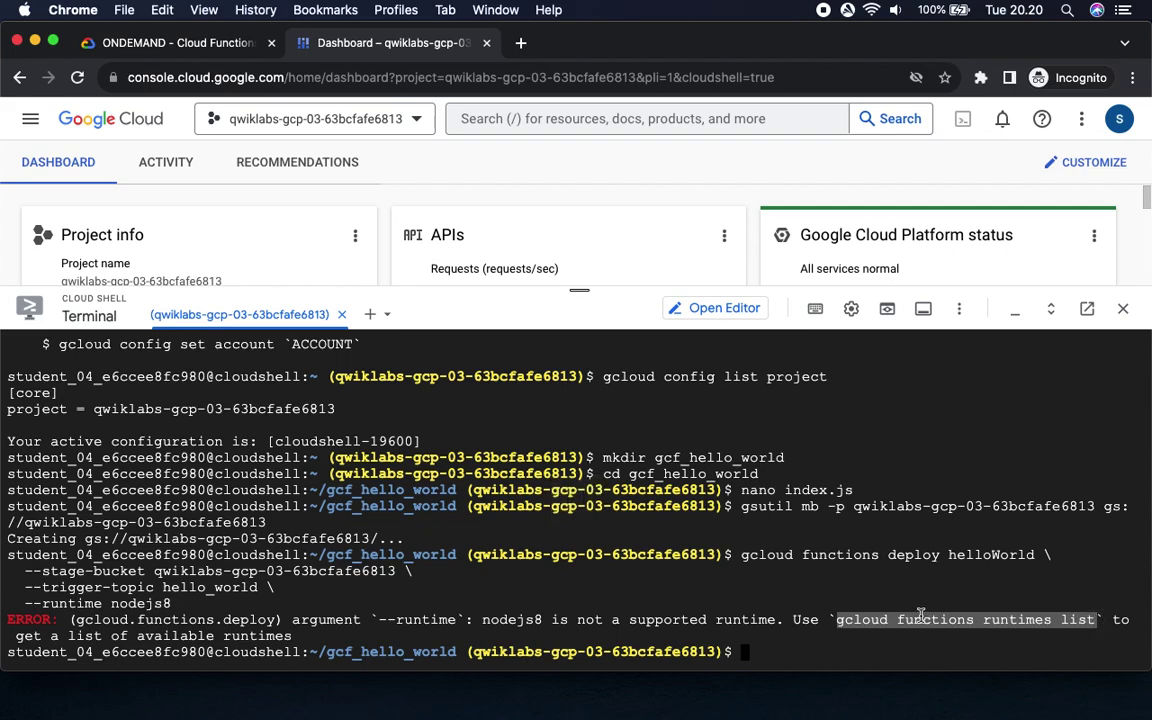
pyautogui.press('super+v')
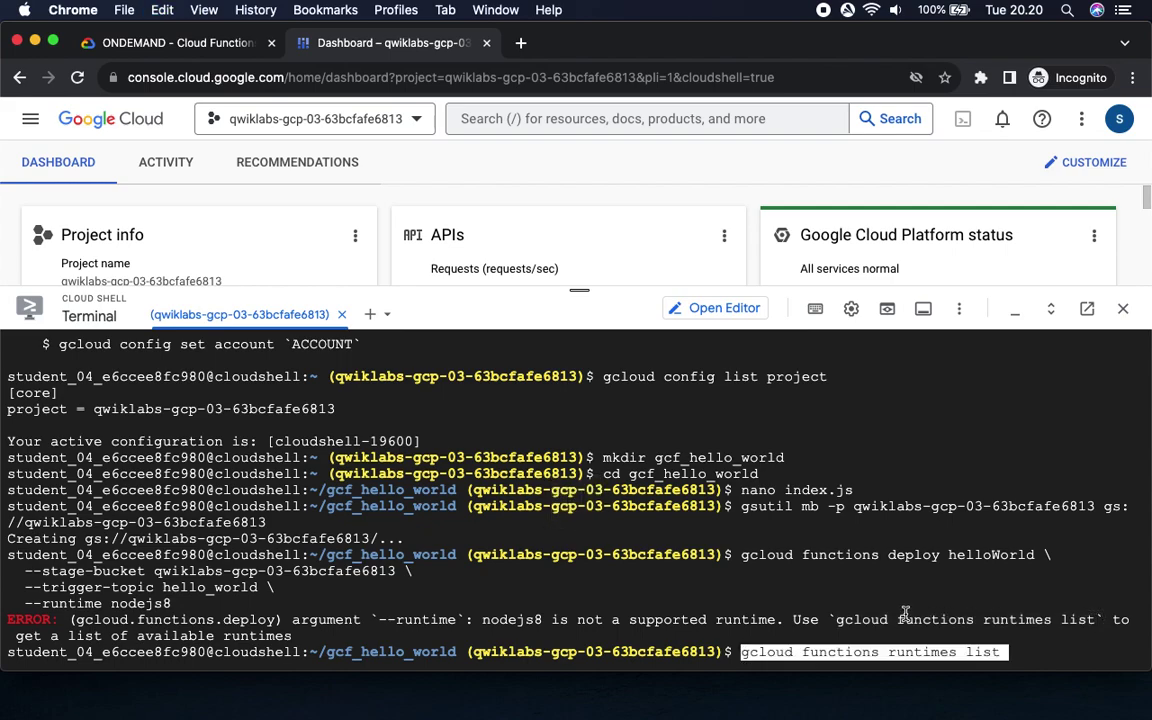
pyautogui.press('Return')
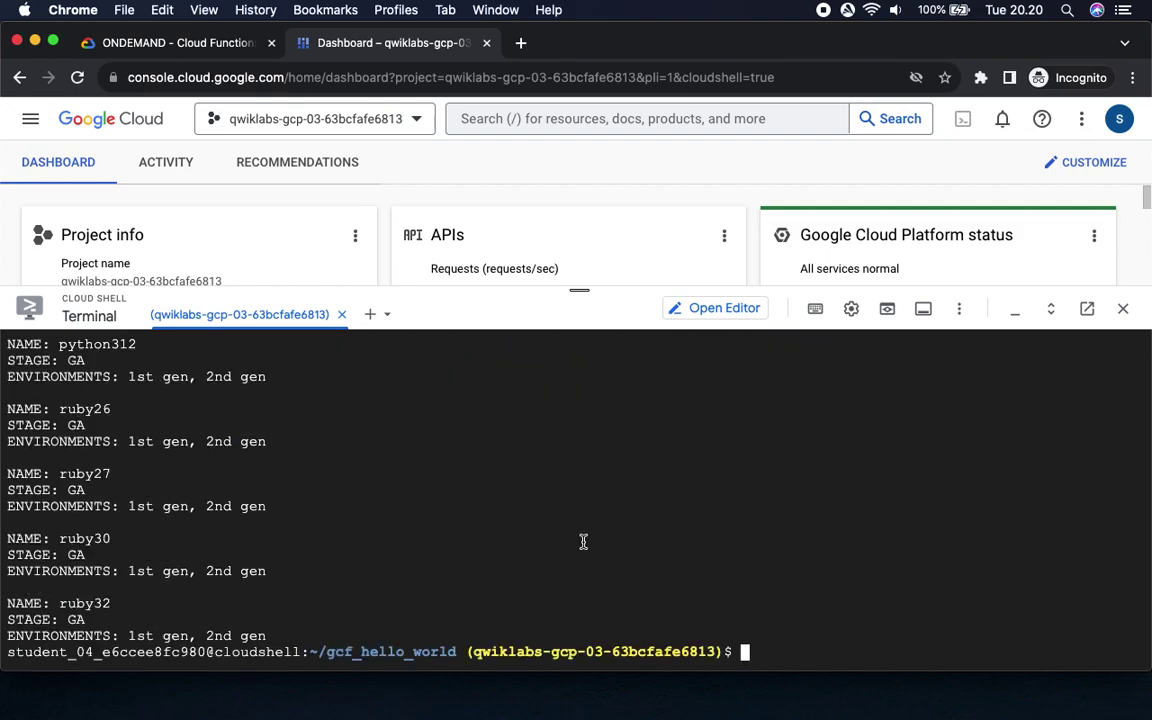
pyautogui.scroll(3, 585, 541)
pyautogui.scroll(5, 583, 541)
pyautogui.scroll(5, 583, 541)
pyautogui.scroll(5, 583, 541)
pyautogui.scroll(10, 583, 541)
pyautogui.scroll(-5, 585, 541)
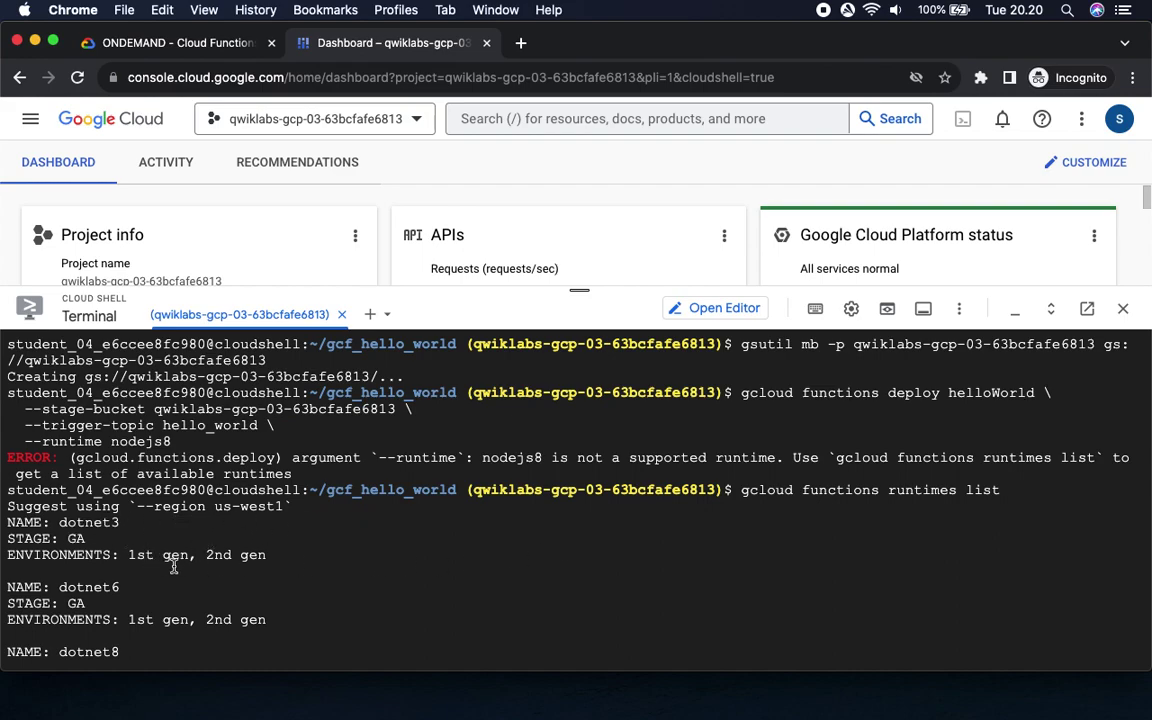
# - Look through the runtimes list output and pick out the nodejs10 runtime name
pyautogui.click(100, 555)
pyautogui.tripleClick(100, 555)
pyautogui.click(134, 587)
pyautogui.moveTo(103, 441); pyautogui.dragTo(222, 441)
pyautogui.scroll(-2, 257, 609)
pyautogui.scroll(-1, 257, 609)
pyautogui.scroll(-3, 257, 609)
pyautogui.scroll(-2, 257, 609)
pyautogui.scroll(-1, 257, 609)
pyautogui.scroll(-4, 257, 609)
pyautogui.scroll(-4, 257, 609)
pyautogui.scroll(-1, 257, 609)
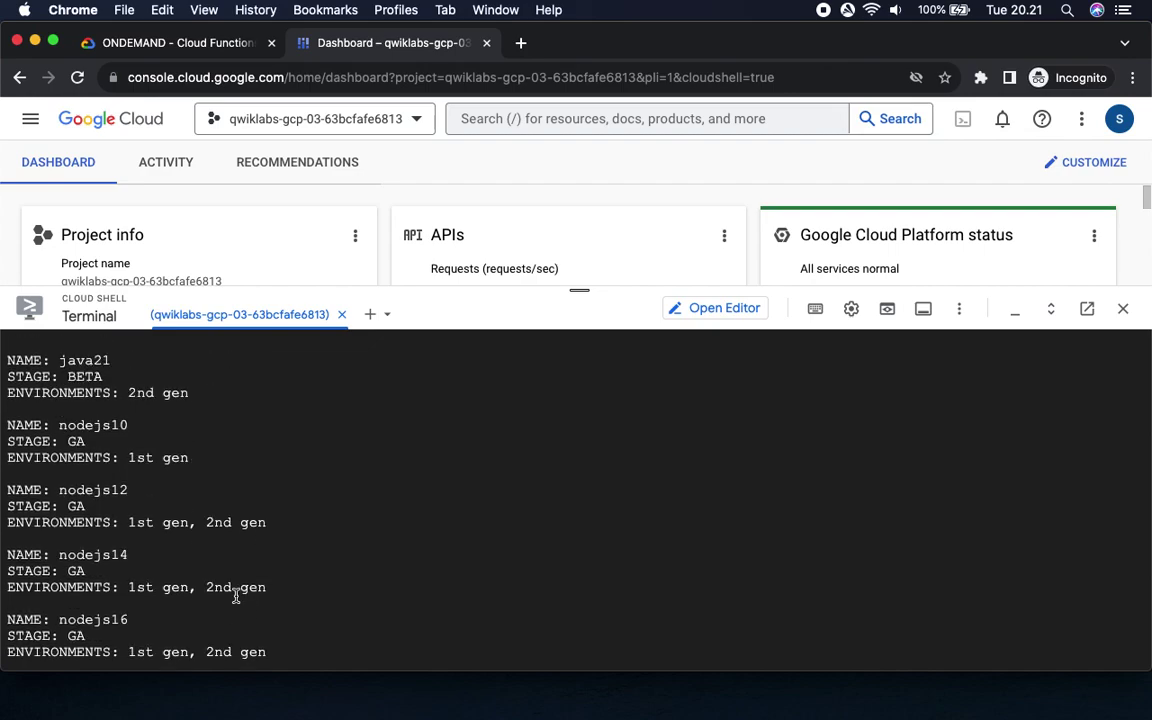
pyautogui.moveTo(58, 425); pyautogui.dragTo(145, 425)
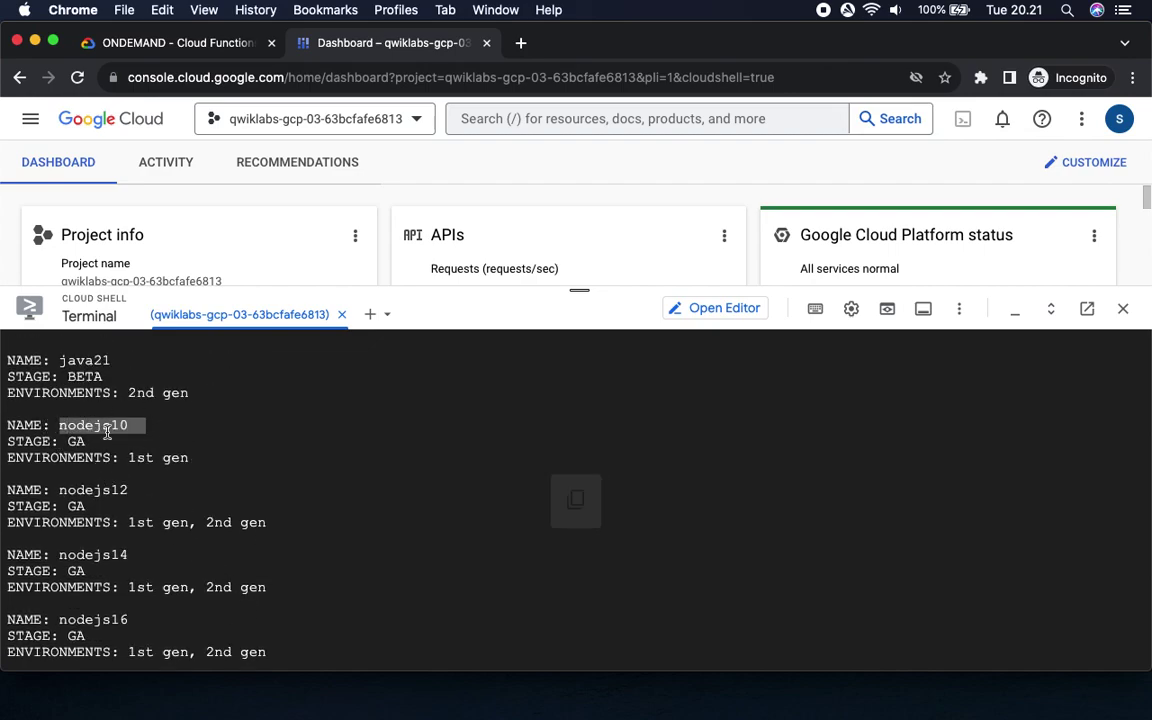
pyautogui.scroll(-10, 382, 525)
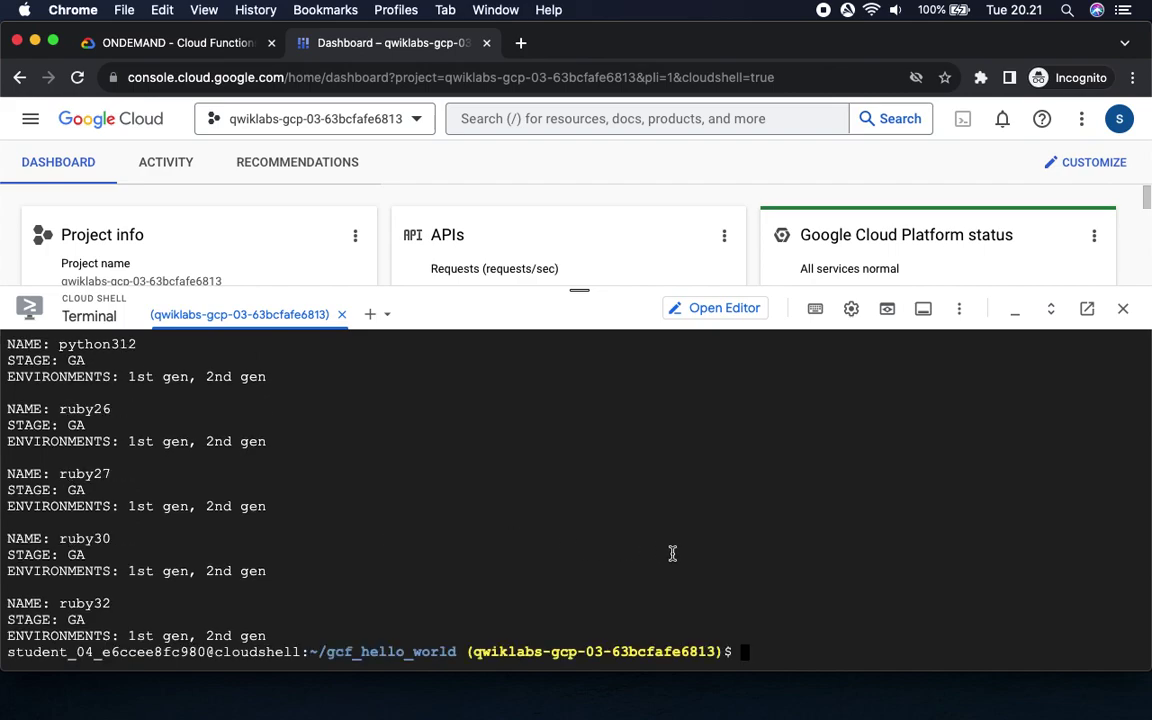
# - Recall the helloWorld deploy command, change the runtime from nodejs8 to nodejs10, and run it
pyautogui.press('Up')
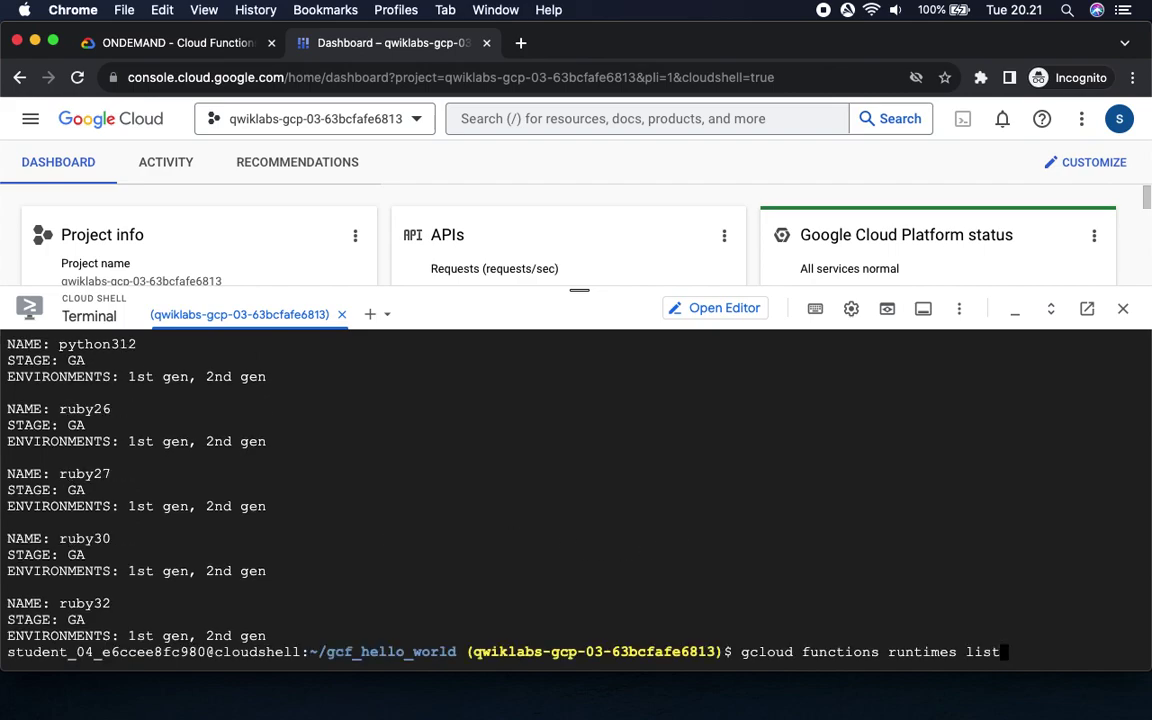
pyautogui.press('Up')
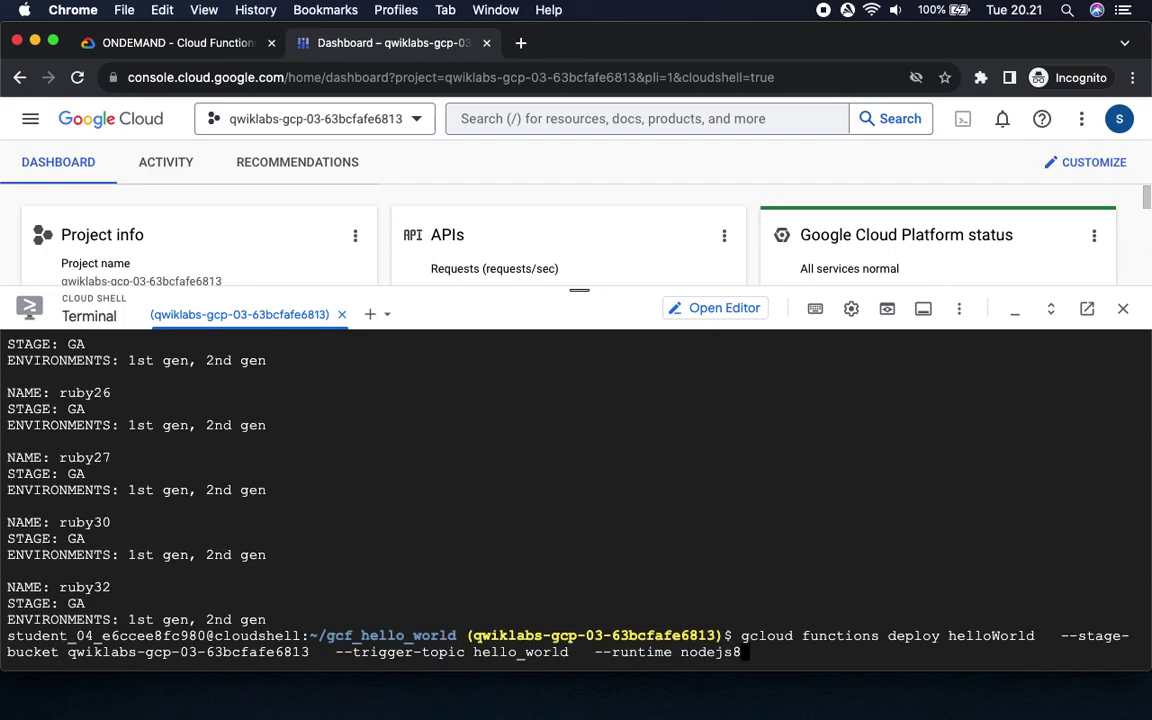
pyautogui.press('BackSpace')
pyautogui.write('10')
pyautogui.scroll(4, 121, 510)
pyautogui.scroll(2, 130, 427)
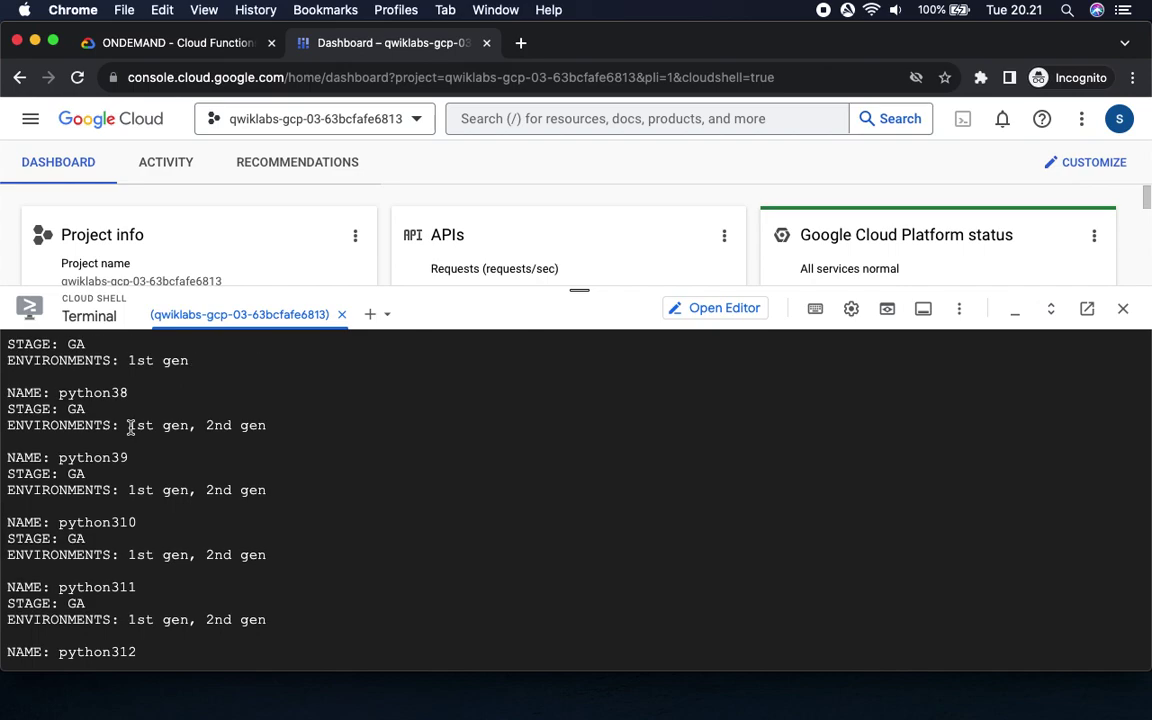
pyautogui.scroll(3, 130, 427)
pyautogui.scroll(3, 130, 427)
pyautogui.scroll(10, 129, 424)
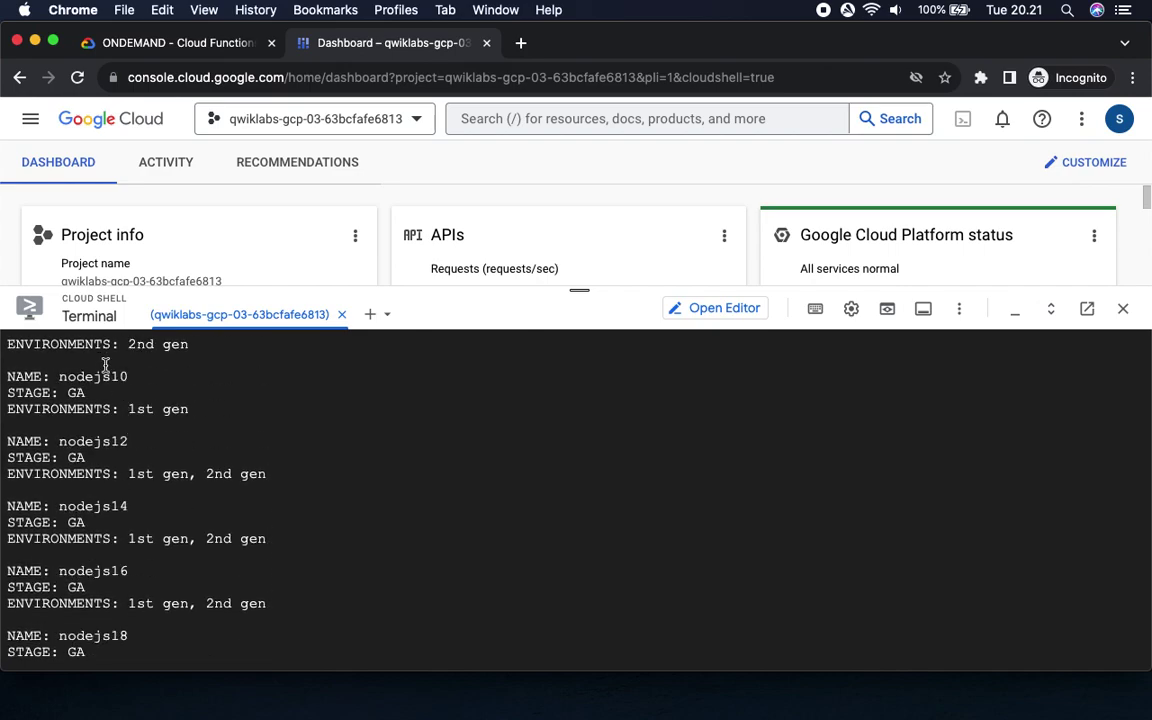
pyautogui.scroll(-5, 517, 578)
pyautogui.write('gcloud functions deploy helloWorld   --stage-bucket qwiklabs-gcp-03-63bcfafe6813   --trigger-topic hello_world   --runtime nodejs10')
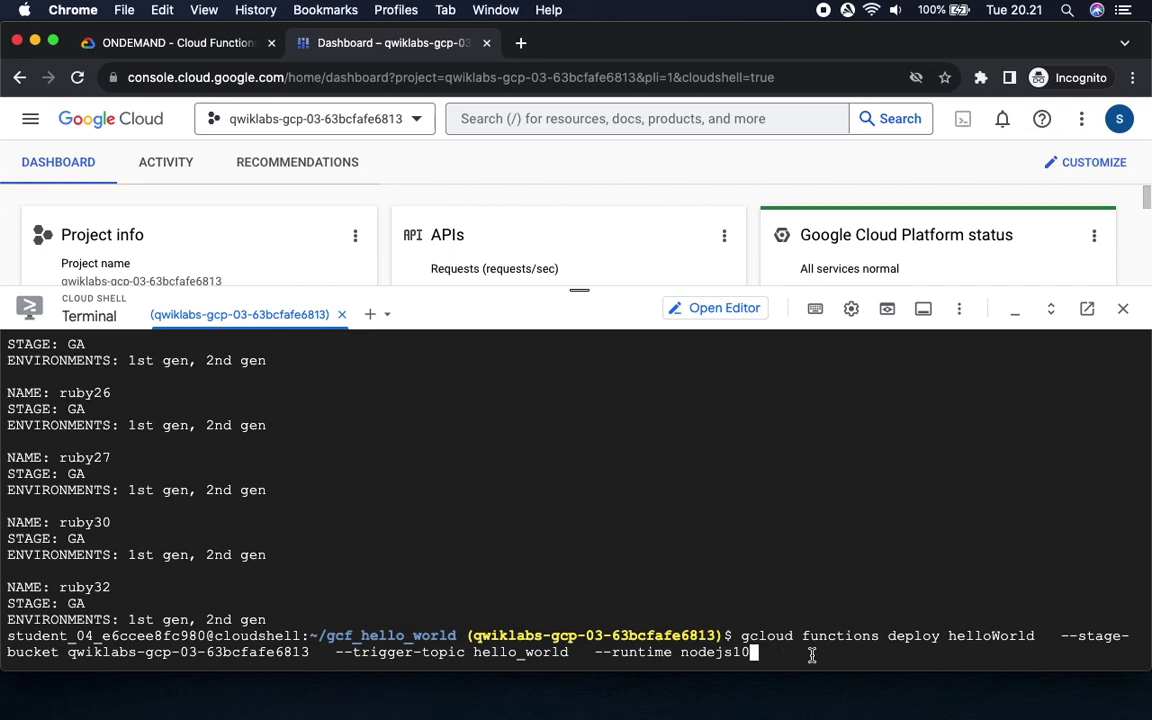
pyautogui.press('Return')
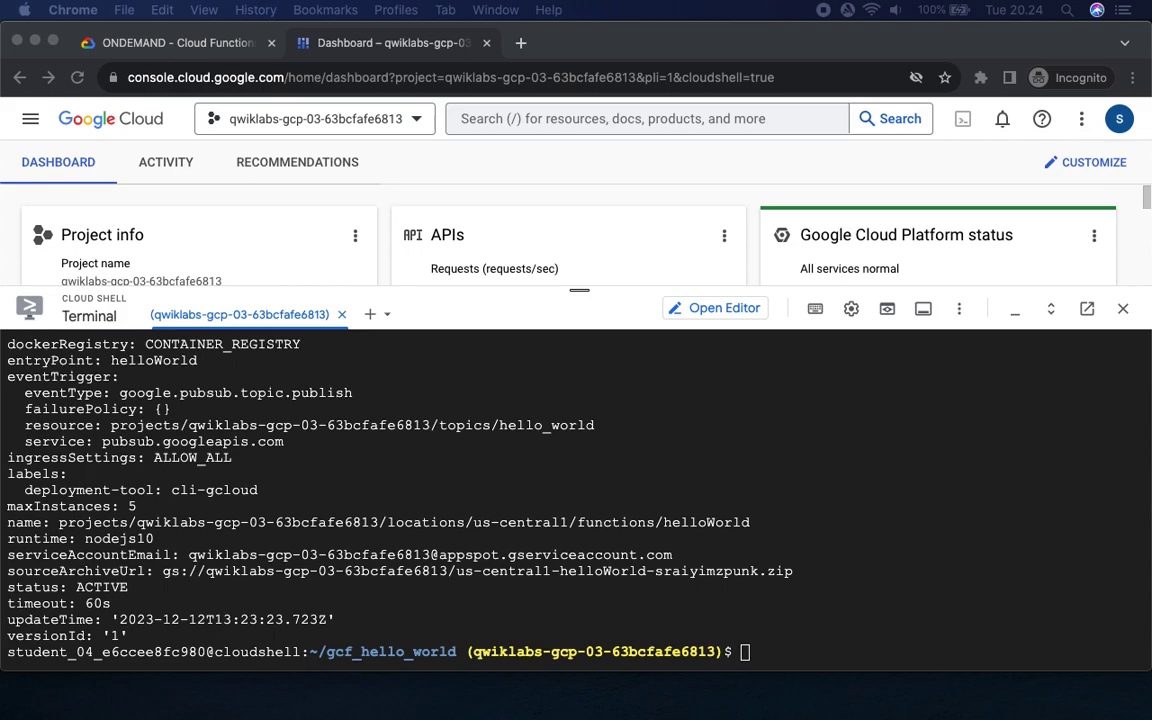
# - Run 'gcloud functions describe helloWorld' in Cloud Shell to check the function's status
pyautogui.click(977, 545)
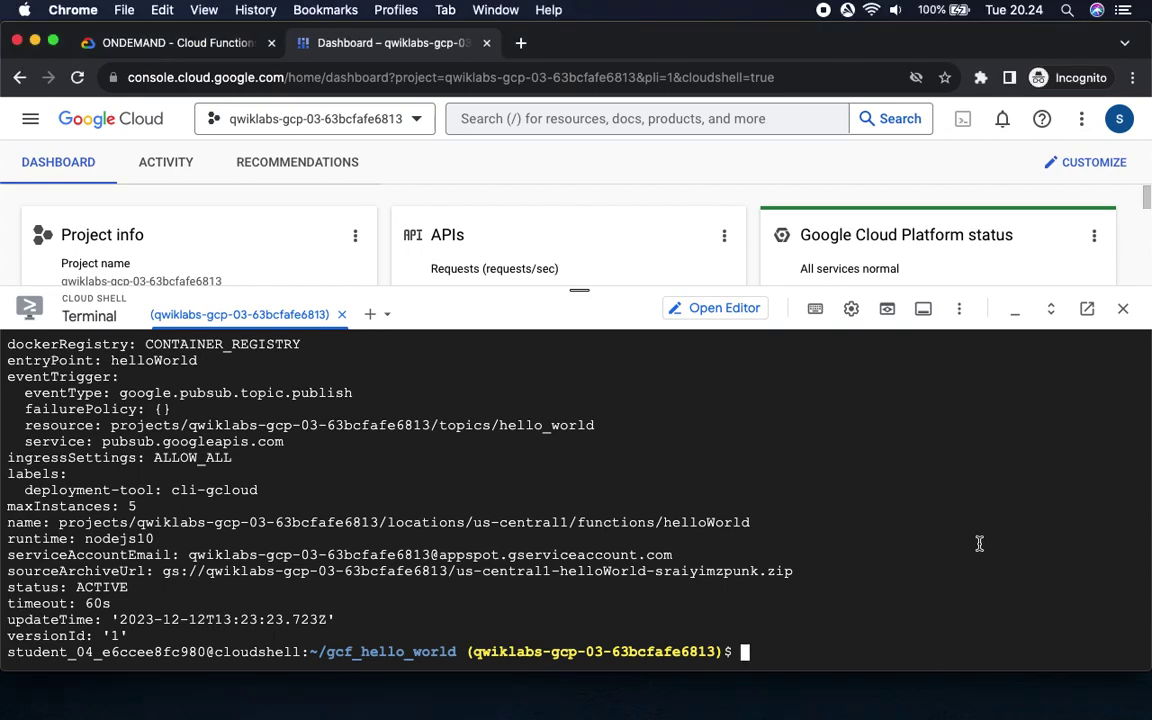
pyautogui.click(130, 43)
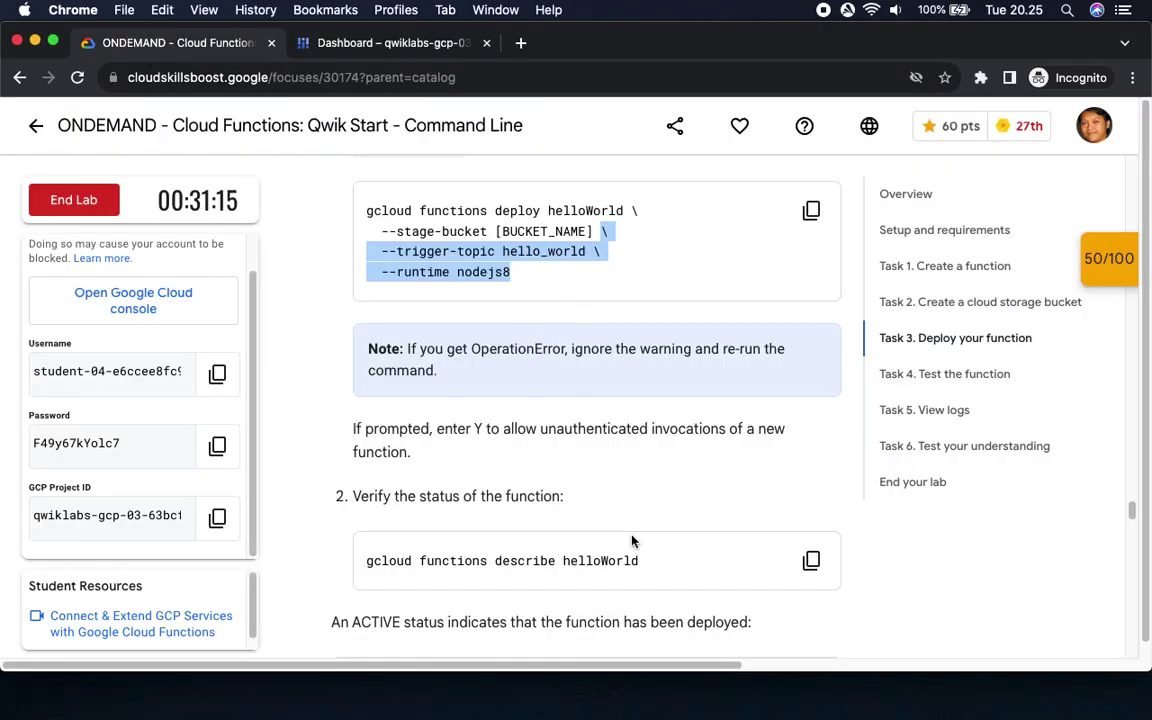
pyautogui.click(811, 559)
pyautogui.click(350, 45)
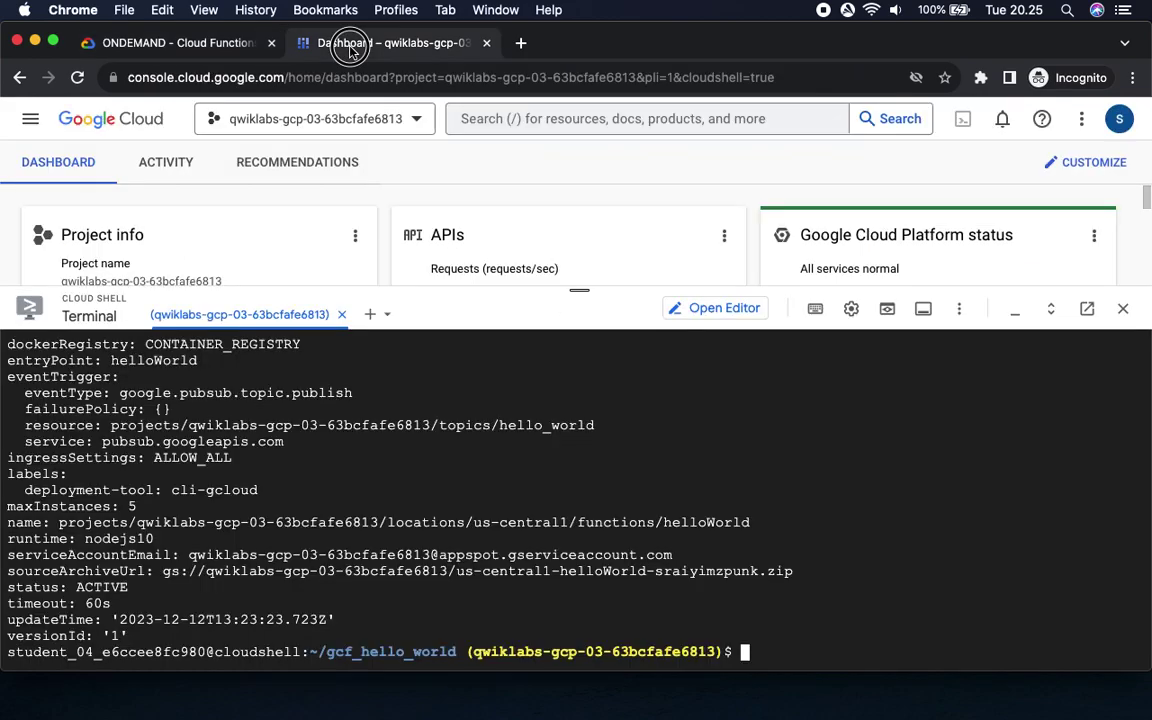
pyautogui.press('super+v')
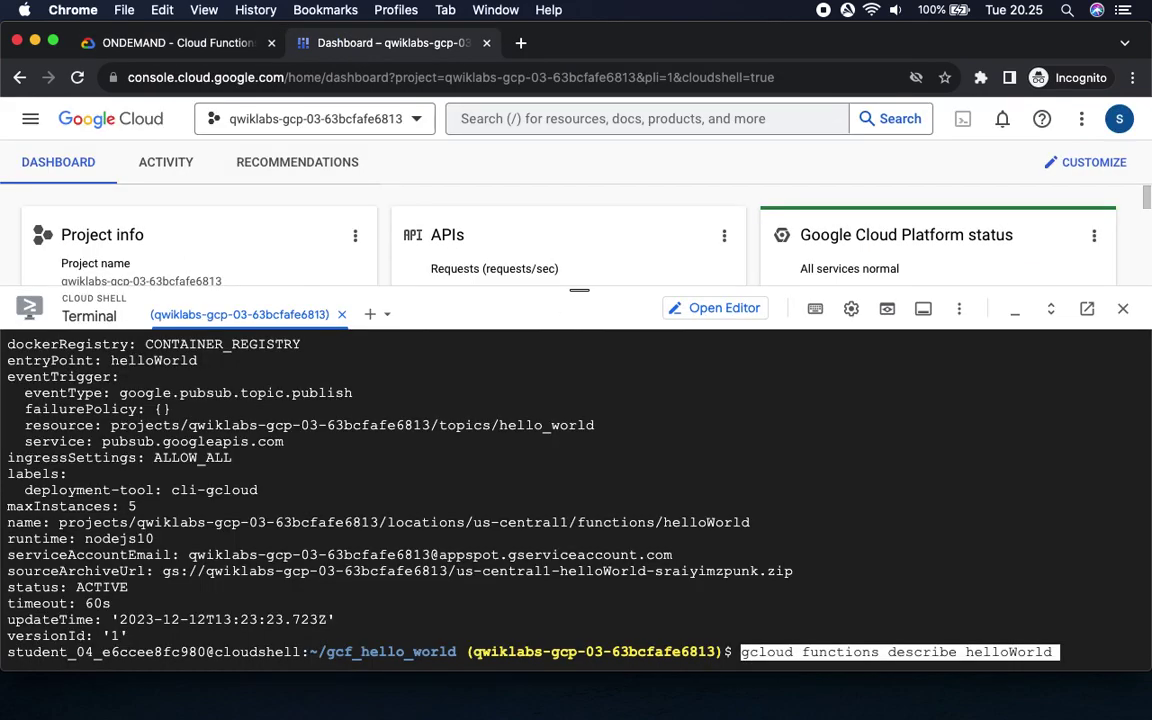
pyautogui.press('Return')
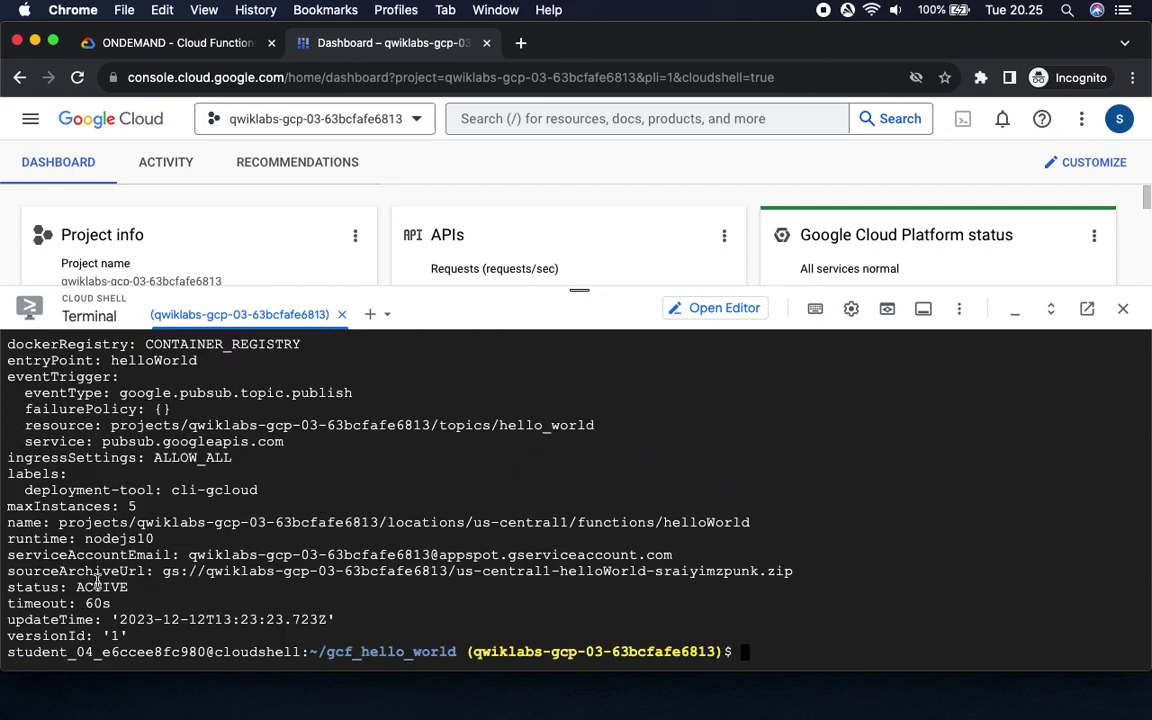
# - Confirm the describe output shows status ACTIVE, matching the lab's expected example
pyautogui.click(120, 42)
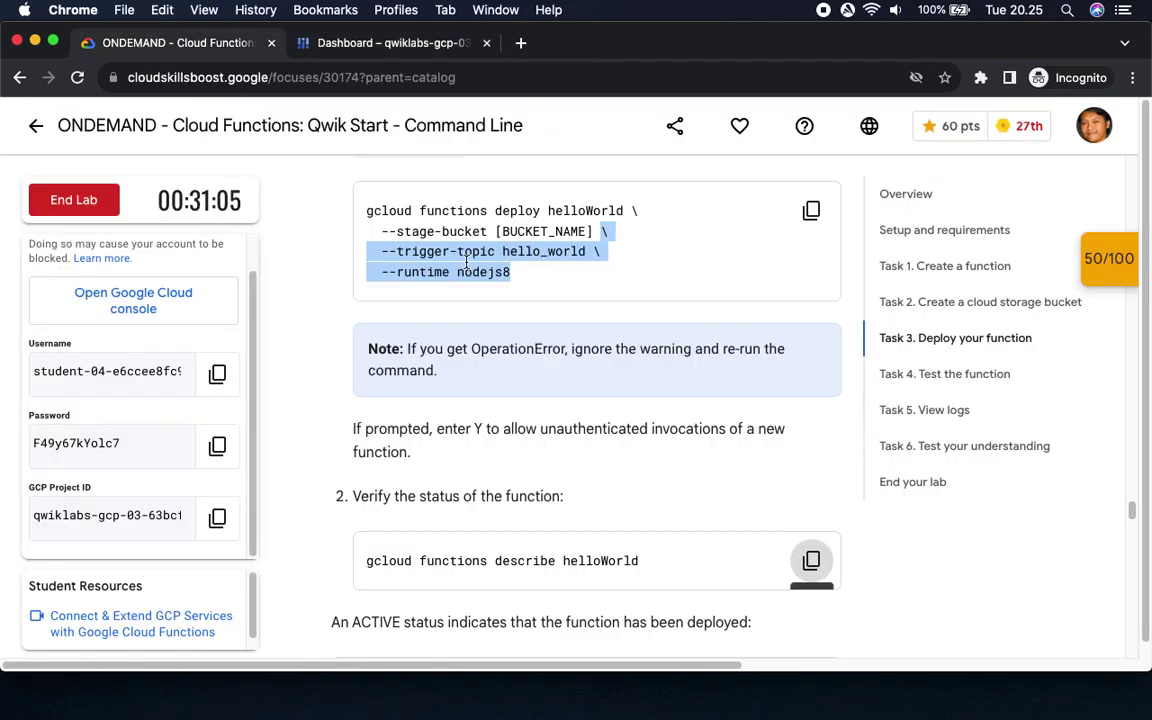
pyautogui.scroll(-5, 466, 262)
pyautogui.scroll(-3, 388, 430)
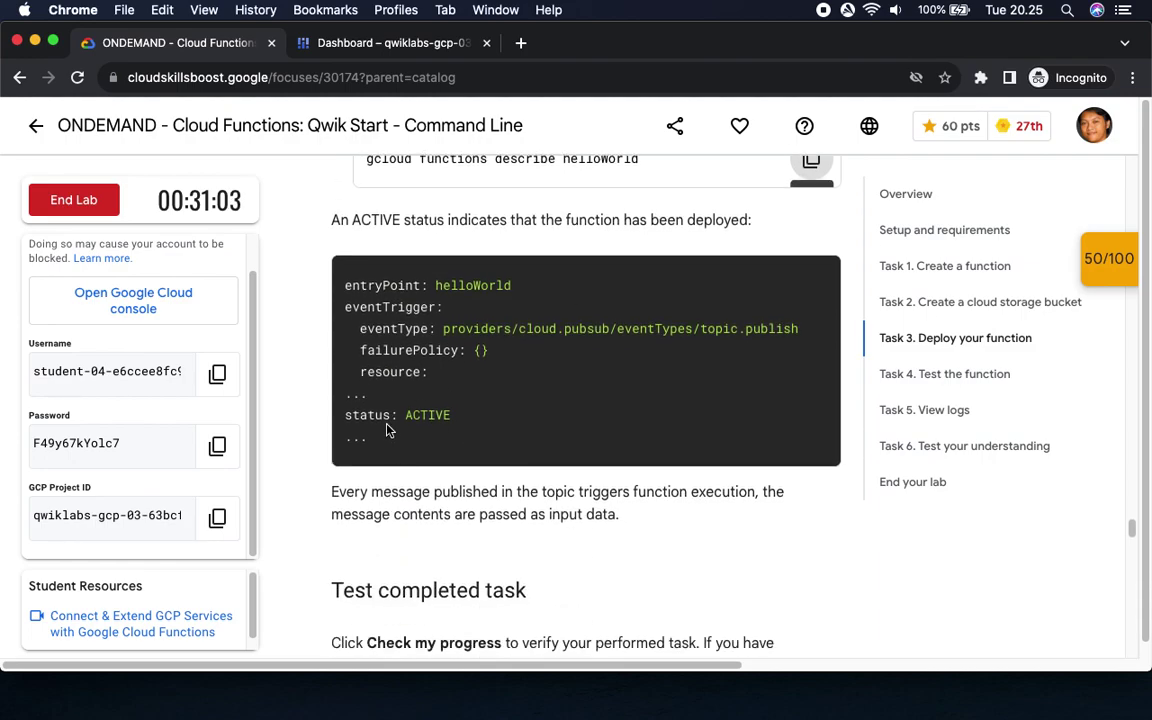
pyautogui.moveTo(403, 415); pyautogui.dragTo(478, 437)
pyautogui.click(390, 42)
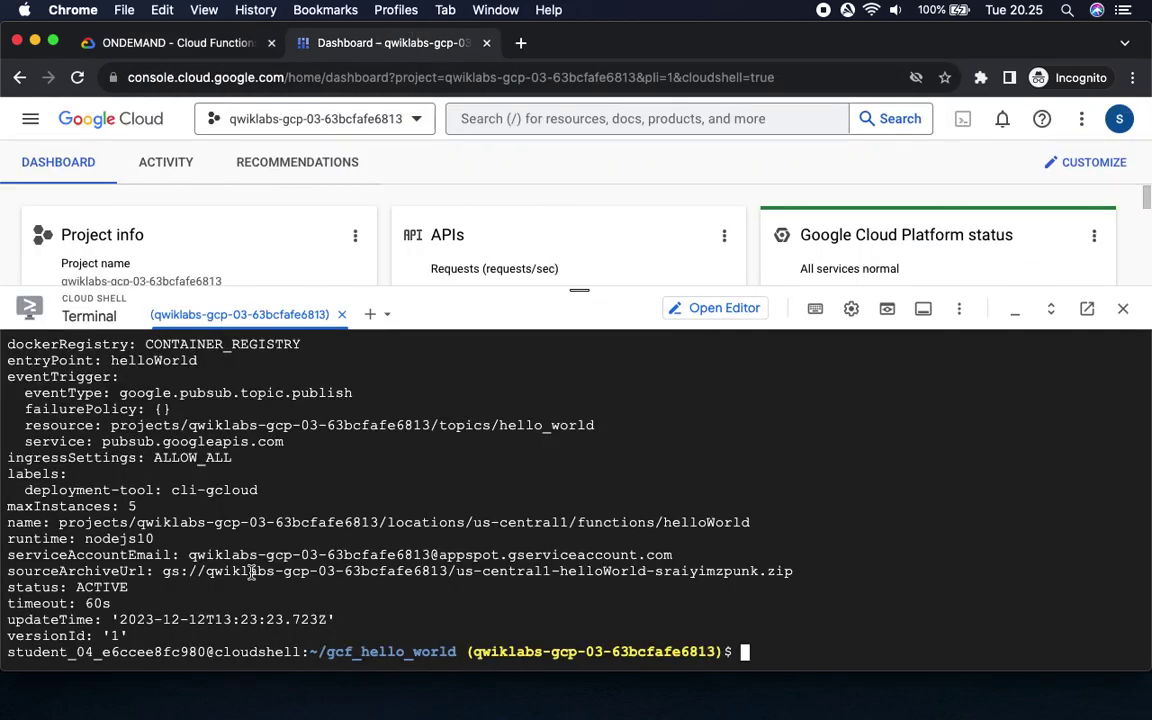
pyautogui.doubleClick(101, 587)
pyautogui.click(185, 42)
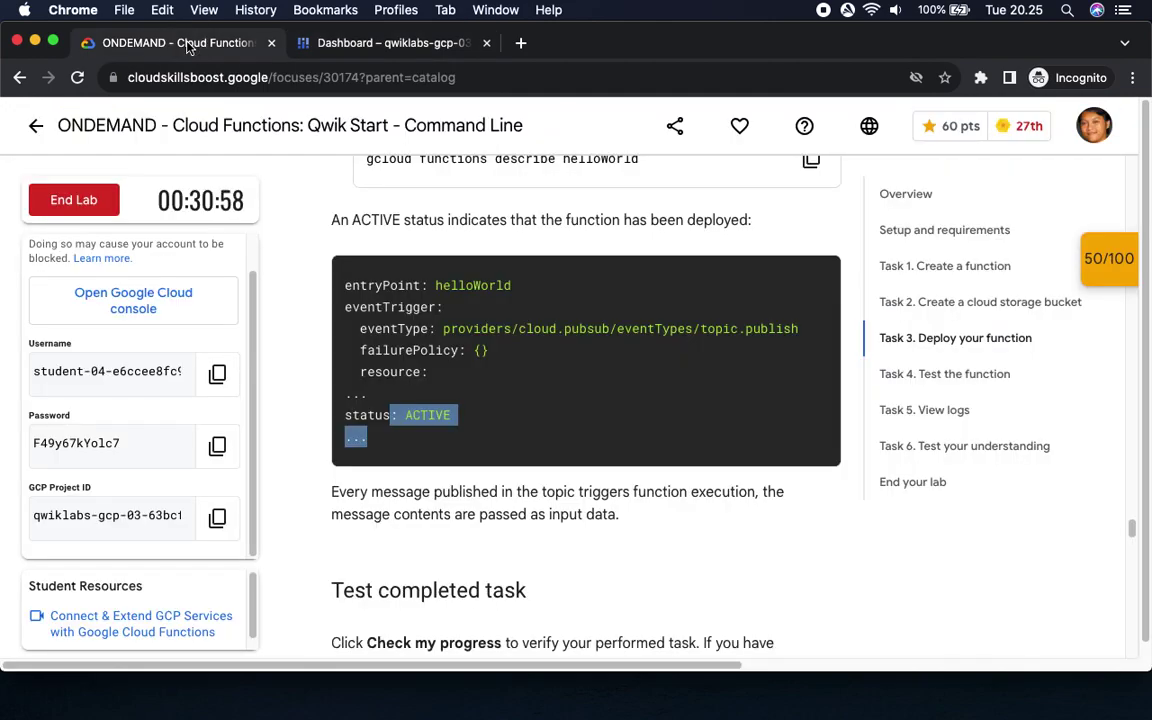
# - Verify the Deploy the function checkpoint, bringing the score to 100/100, and scroll to Task 4
pyautogui.scroll(-5, 537, 391)
pyautogui.click(470, 514)
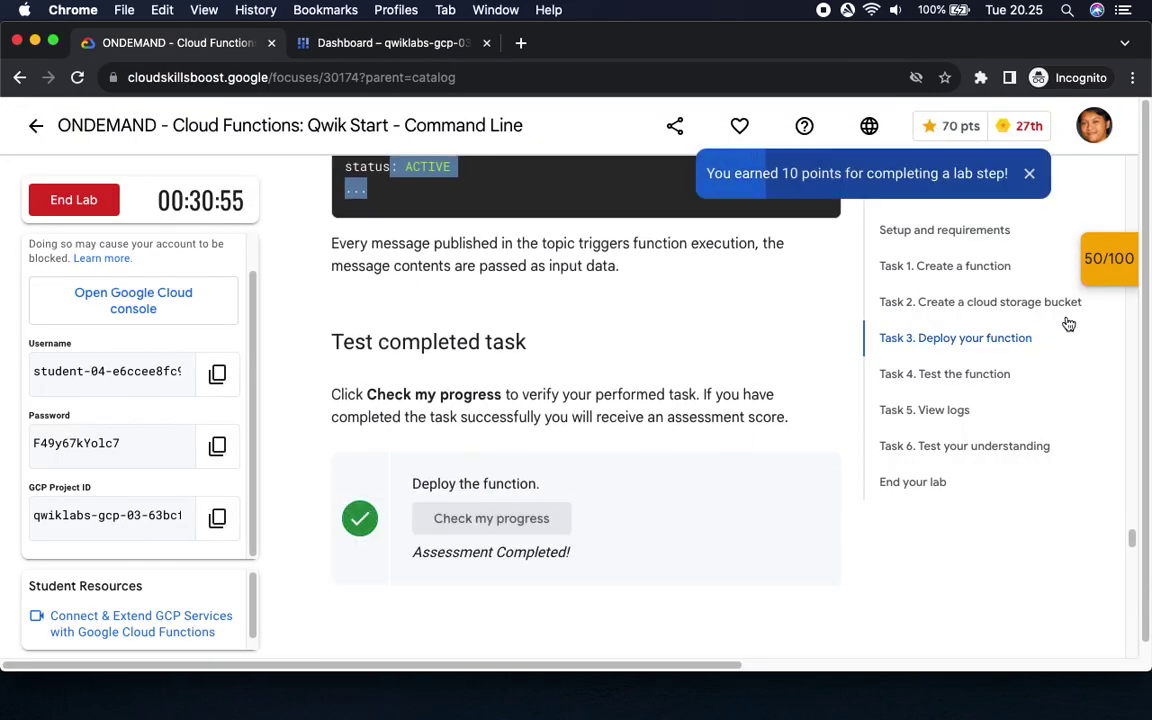
pyautogui.click(1108, 258)
pyautogui.click(983, 390)
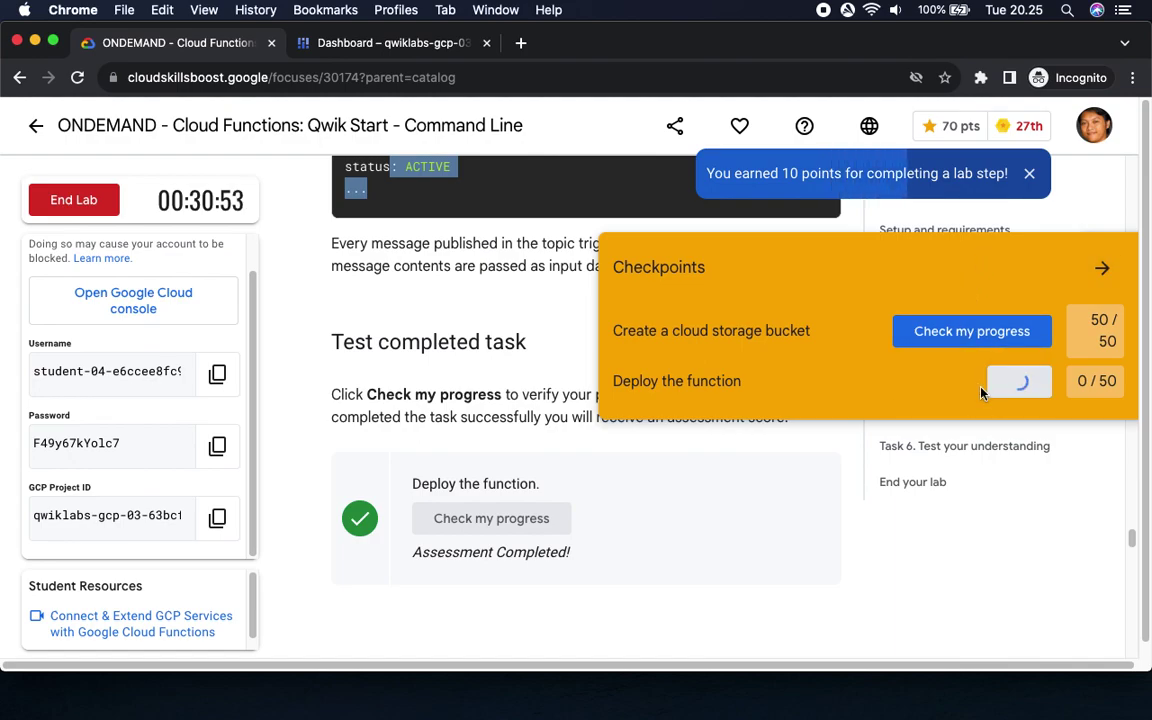
pyautogui.click(1090, 267)
pyautogui.scroll(-3, 484, 296)
pyautogui.scroll(-3, 484, 296)
pyautogui.scroll(-1, 434, 332)
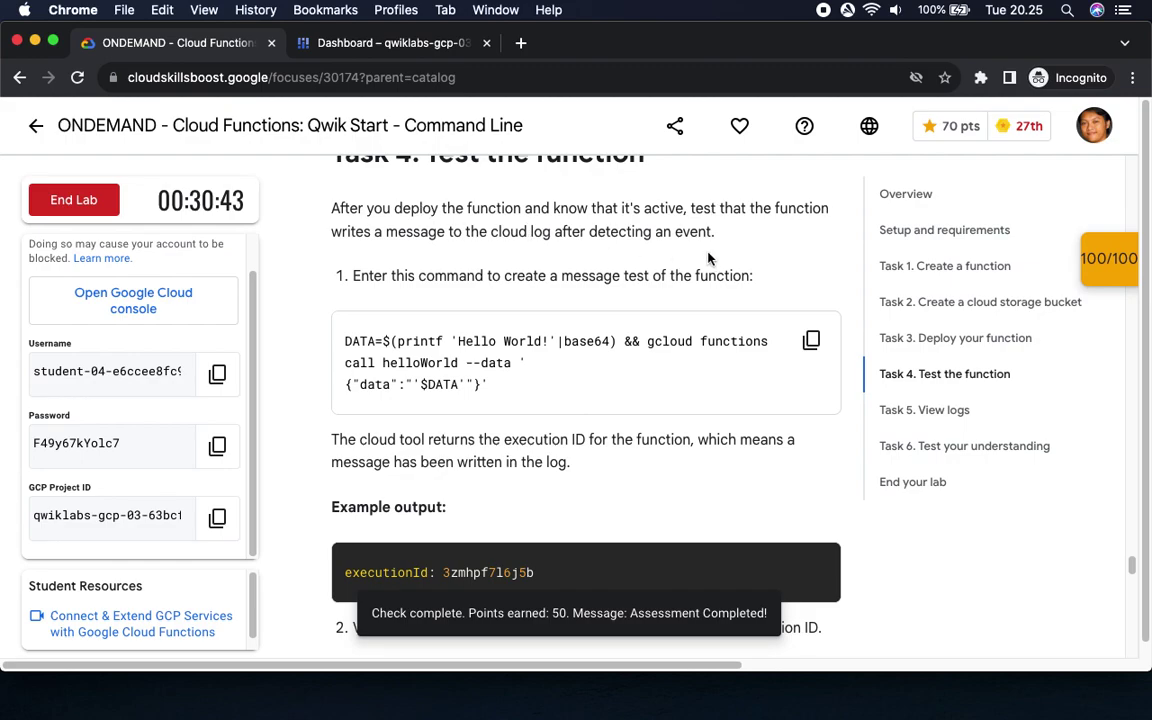
# - Run the Task 4 helloWorld call with Hello World test data and note the returned executionId
pyautogui.scroll(-2, 688, 291)
pyautogui.click(811, 249)
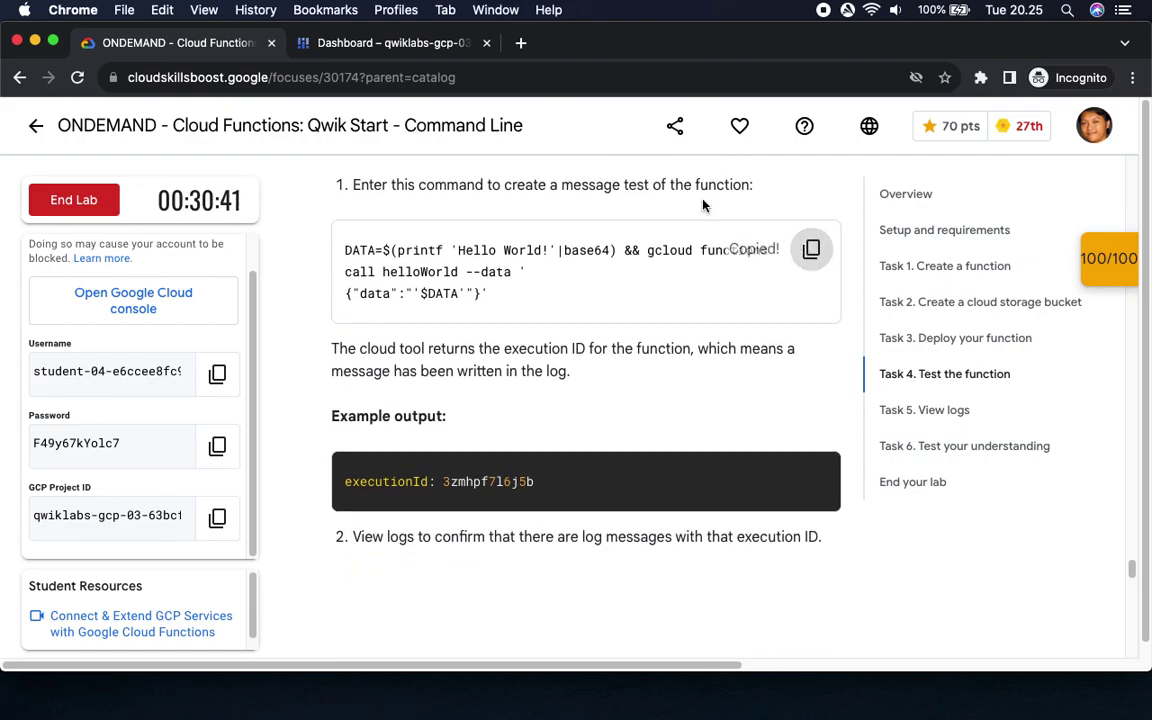
pyautogui.click(395, 44)
pyautogui.press('super+v')
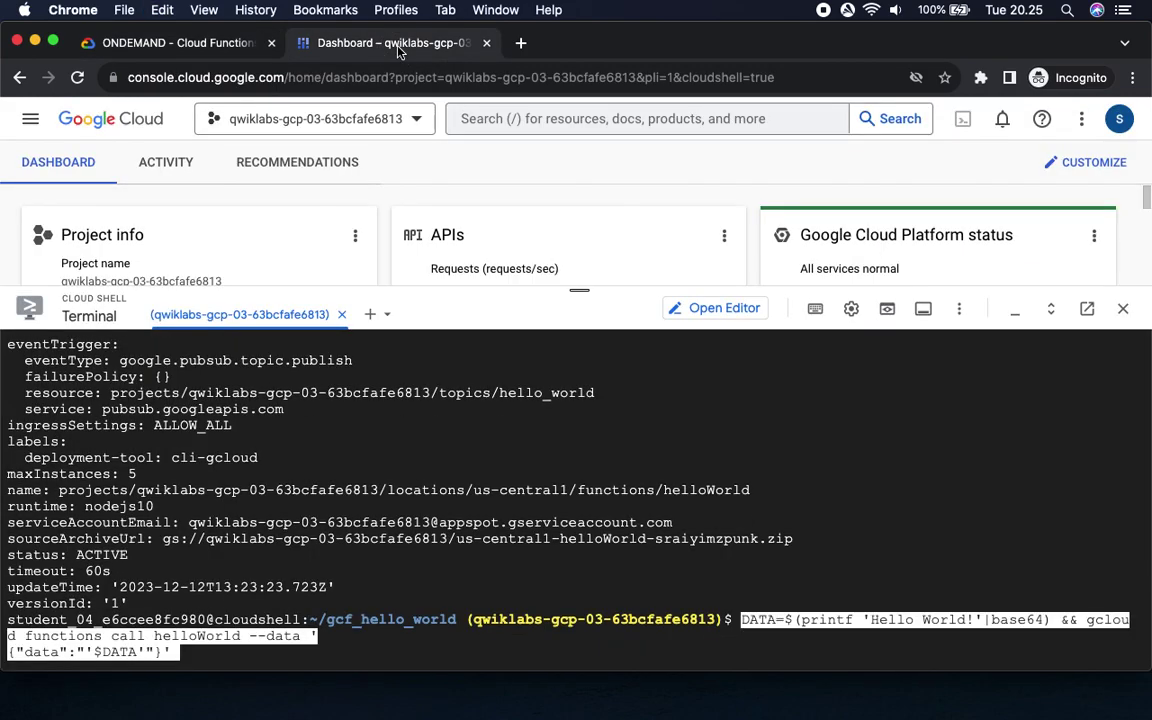
pyautogui.press('Return')
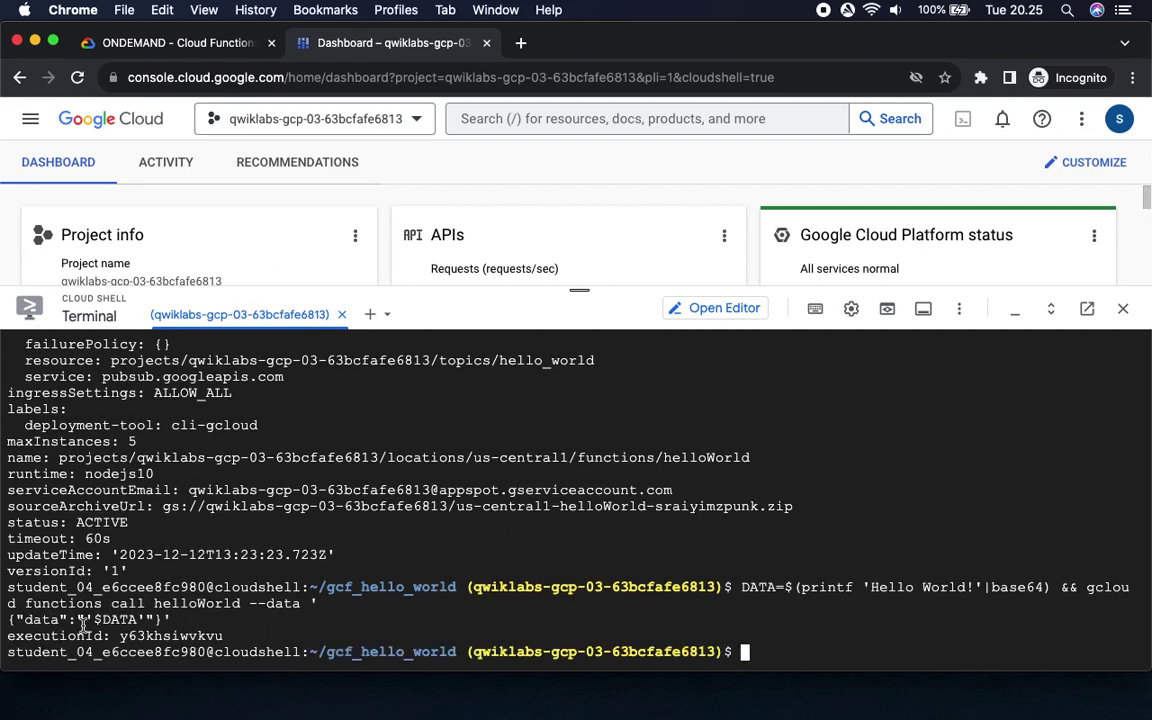
pyautogui.moveTo(110, 637); pyautogui.dragTo(224, 637)
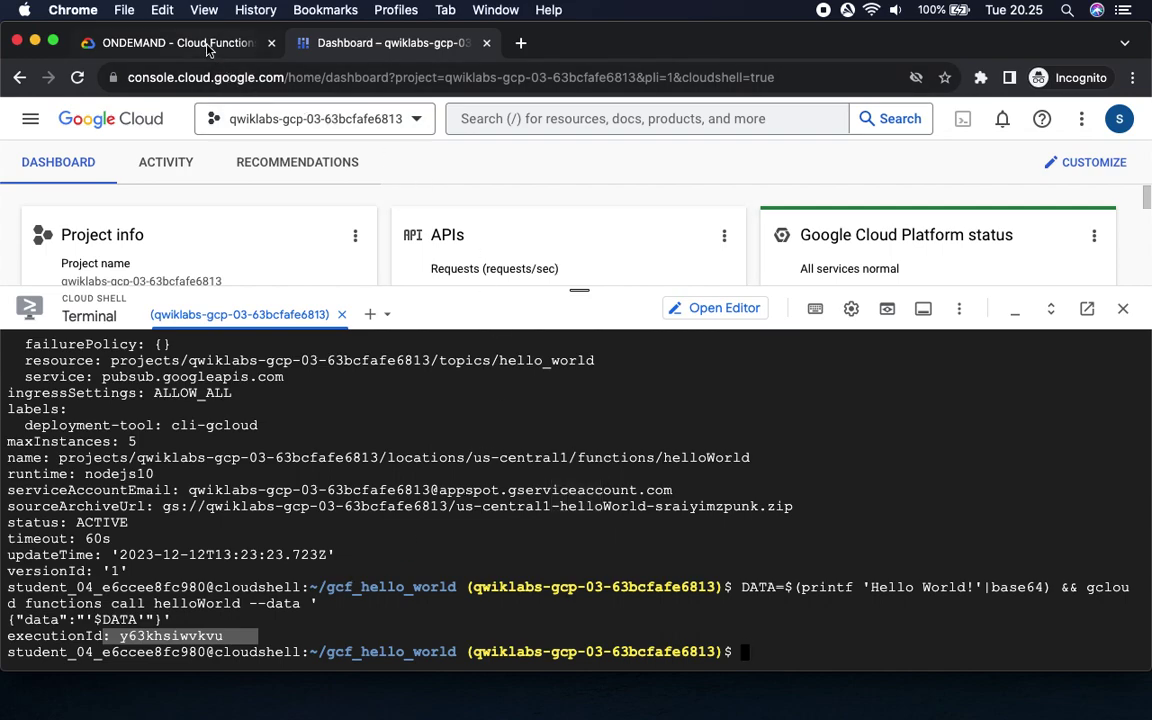
# - Enter the Task 5 'gcloud functions logs read helloWorld' command into Cloud Shell
pyautogui.click(185, 42)
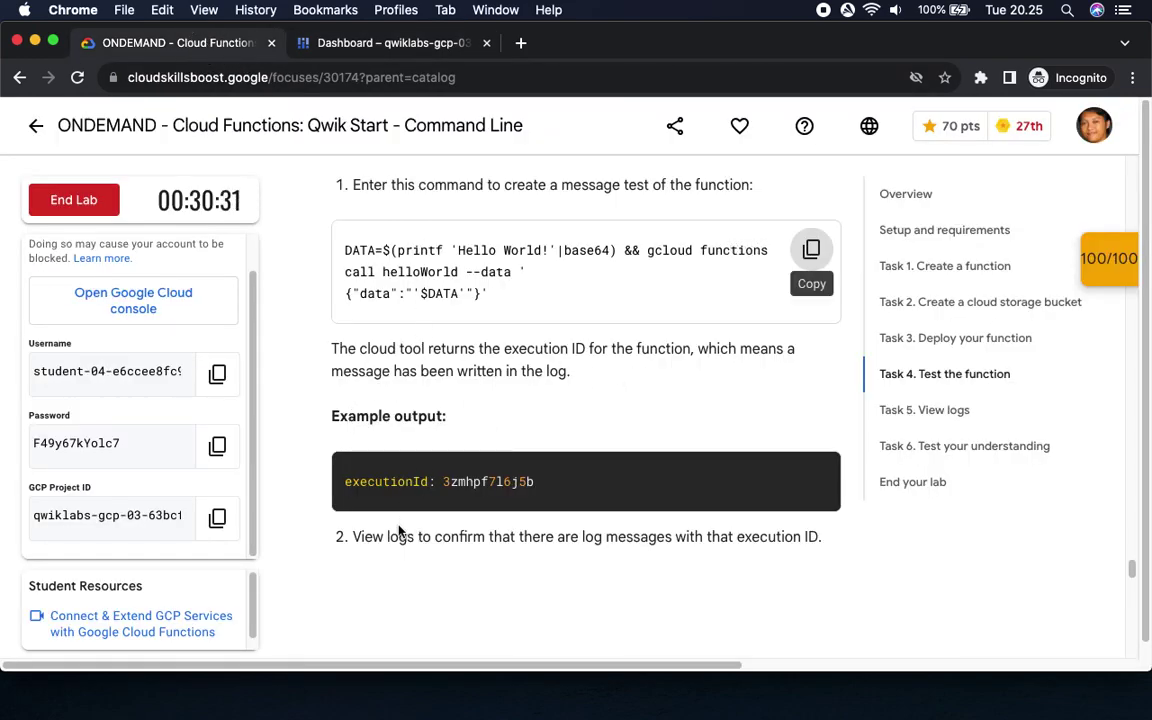
pyautogui.scroll(-3, 496, 578)
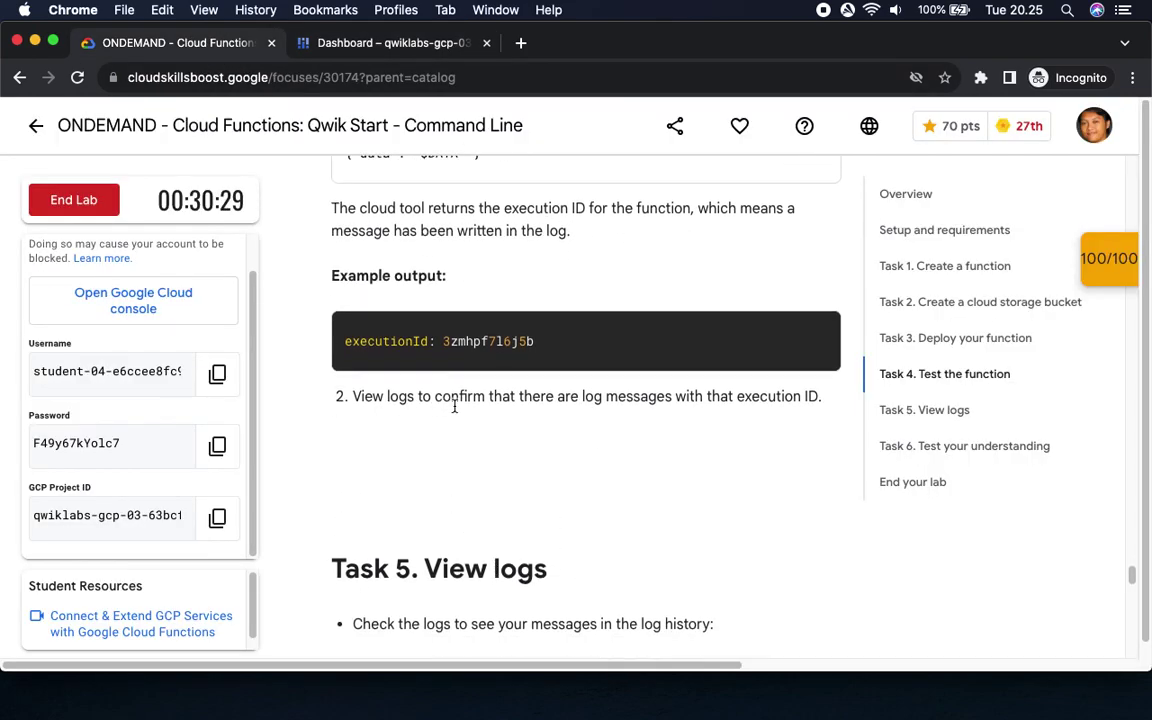
pyautogui.scroll(-4, 460, 411)
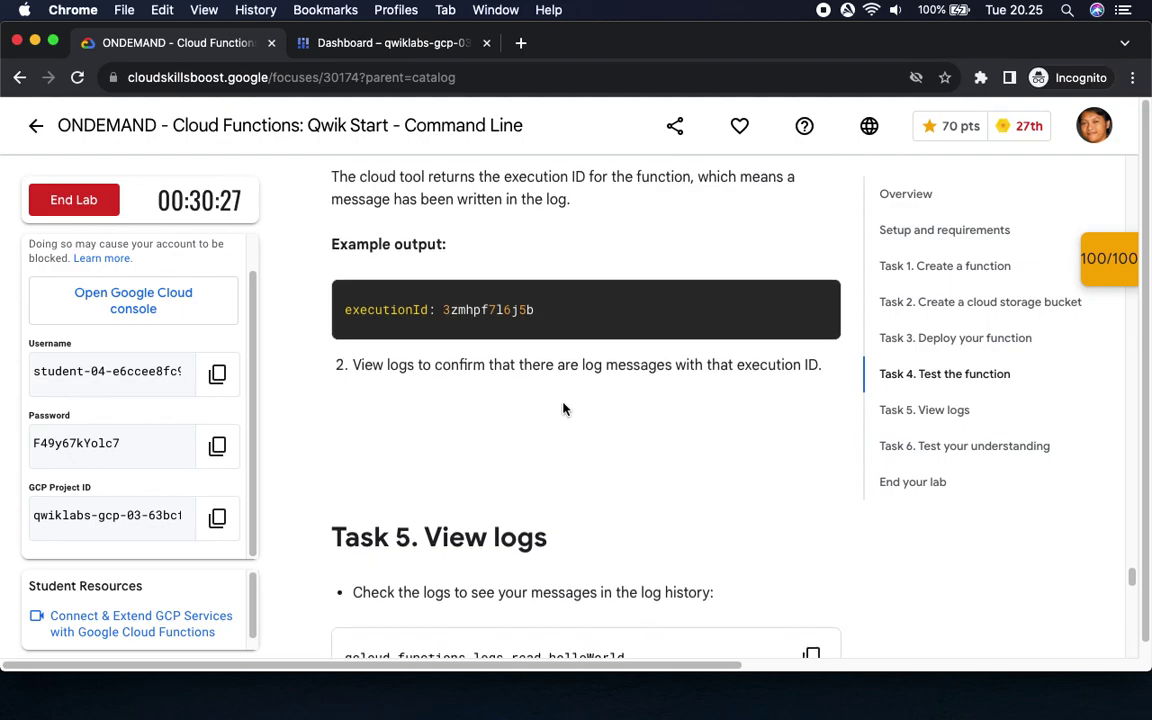
pyautogui.scroll(-4, 624, 339)
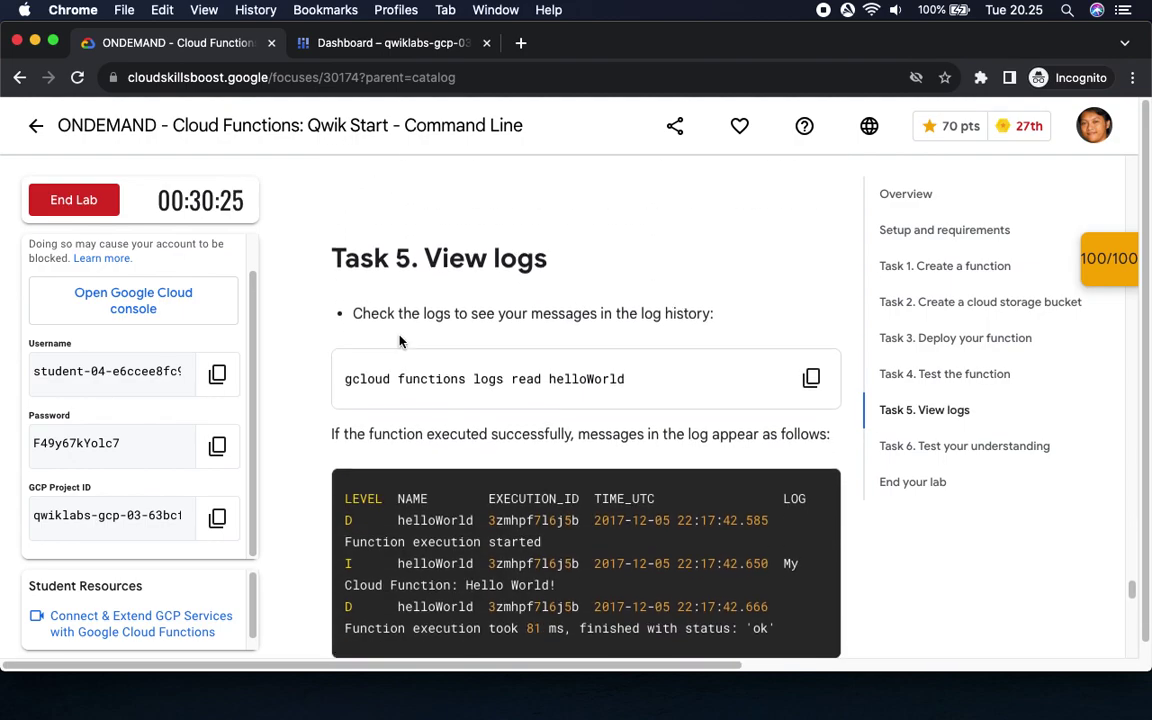
pyautogui.click(800, 272)
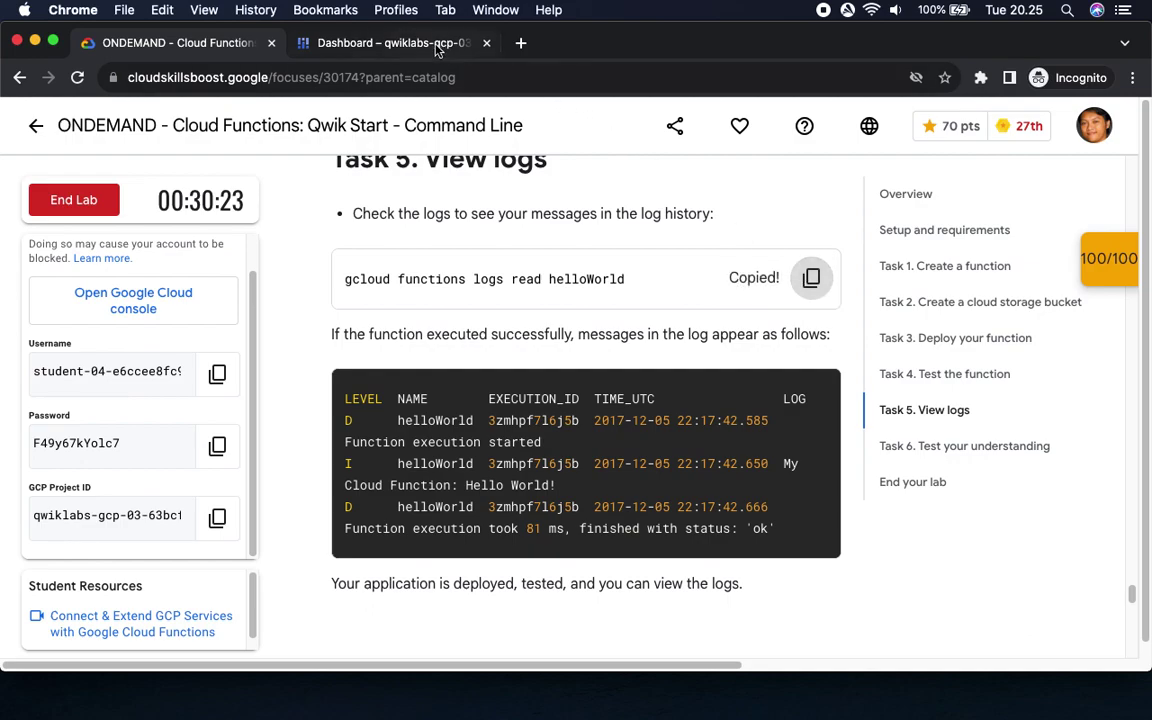
pyautogui.click(413, 46)
pyautogui.press('super+v')
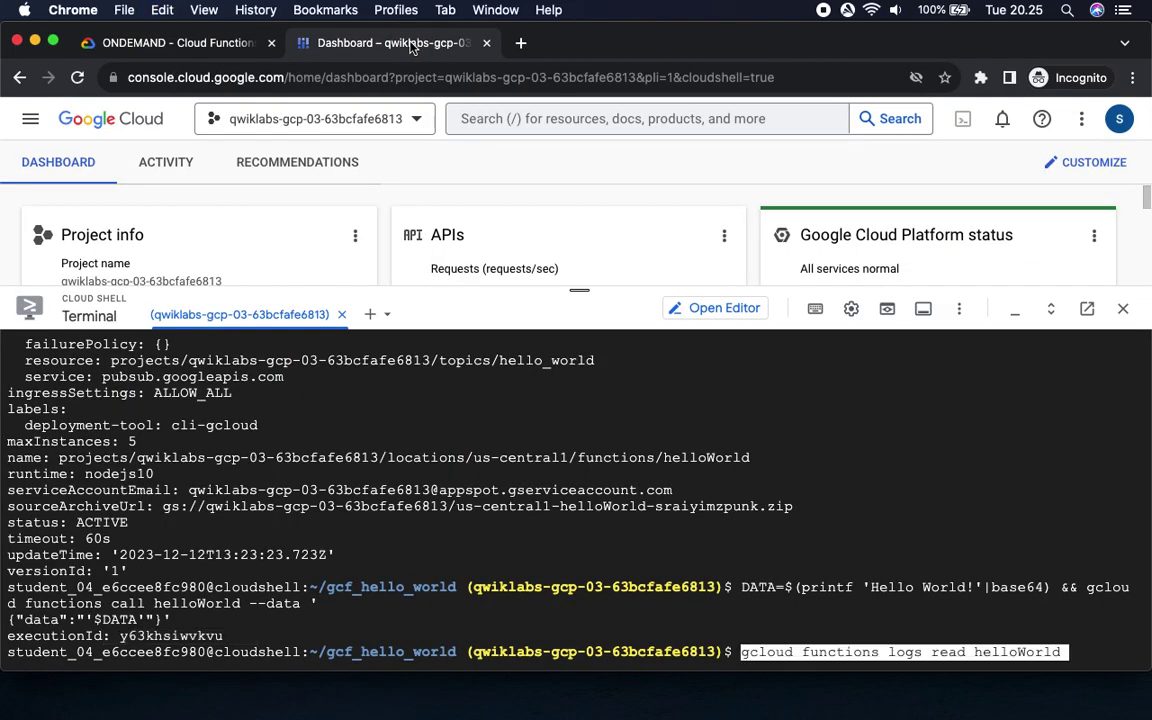
# - Read helloWorld's logs, confirming 'My Cloud Function: Hello World!' finished ok in 182 ms
pyautogui.press('Return')
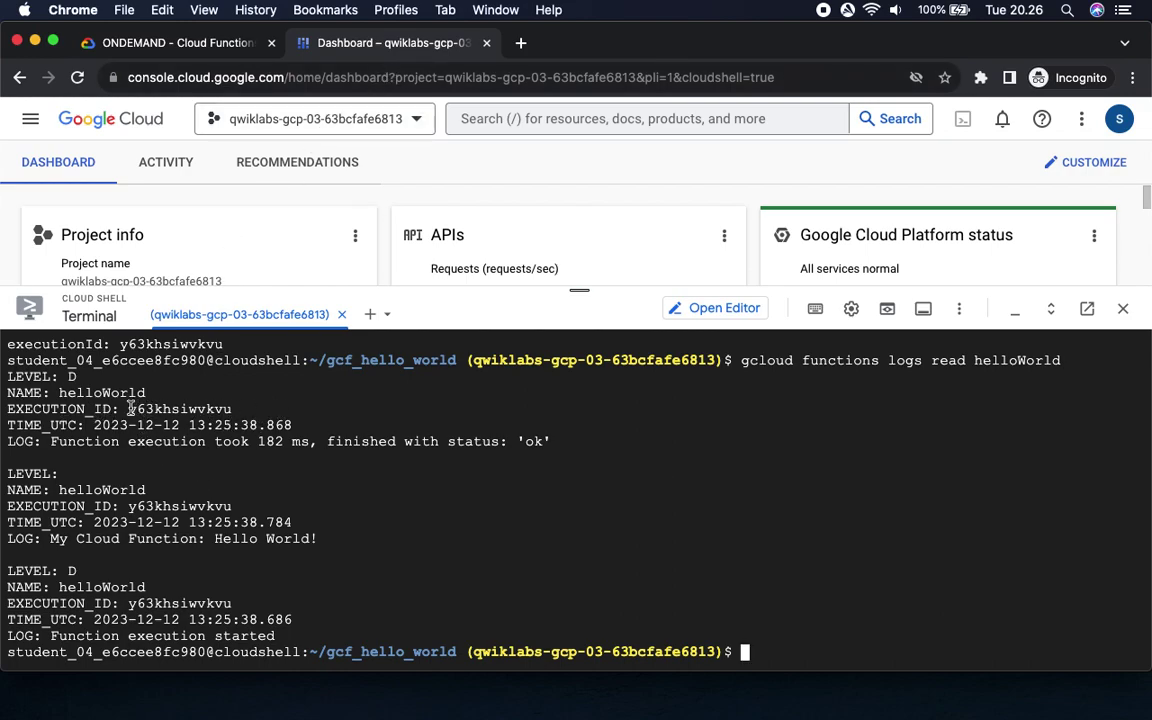
pyautogui.moveTo(129, 409); pyautogui.dragTo(277, 408)
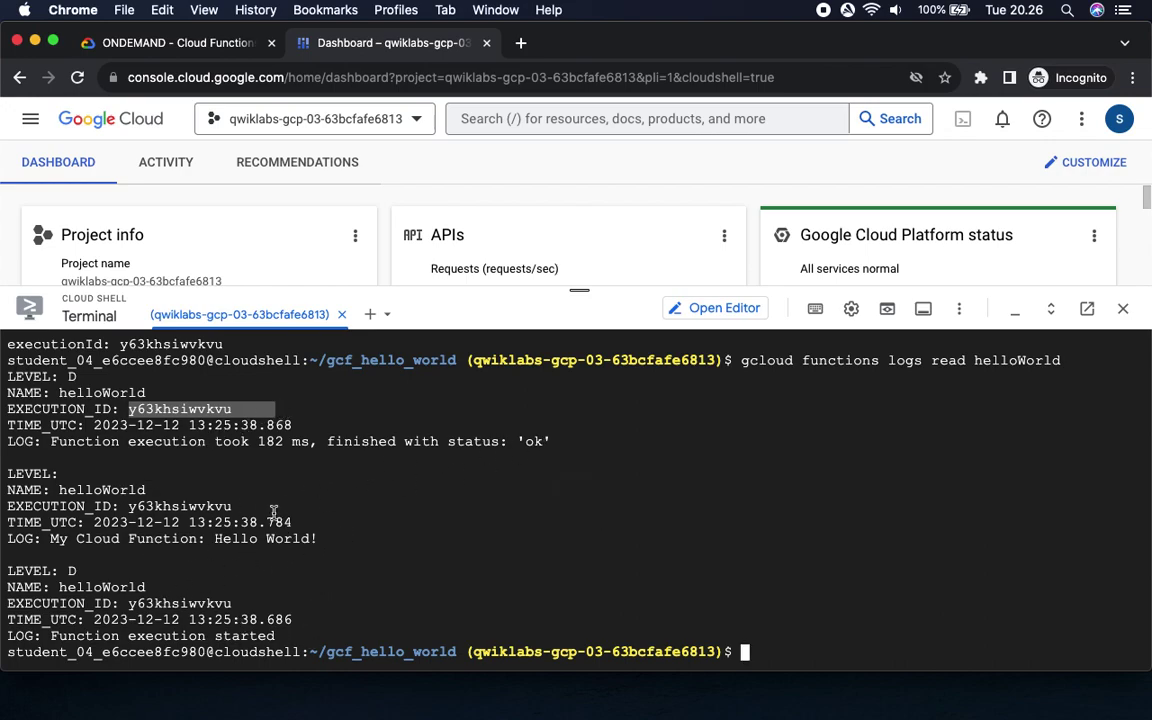
pyautogui.click(176, 55)
pyautogui.scroll(-2, 630, 372)
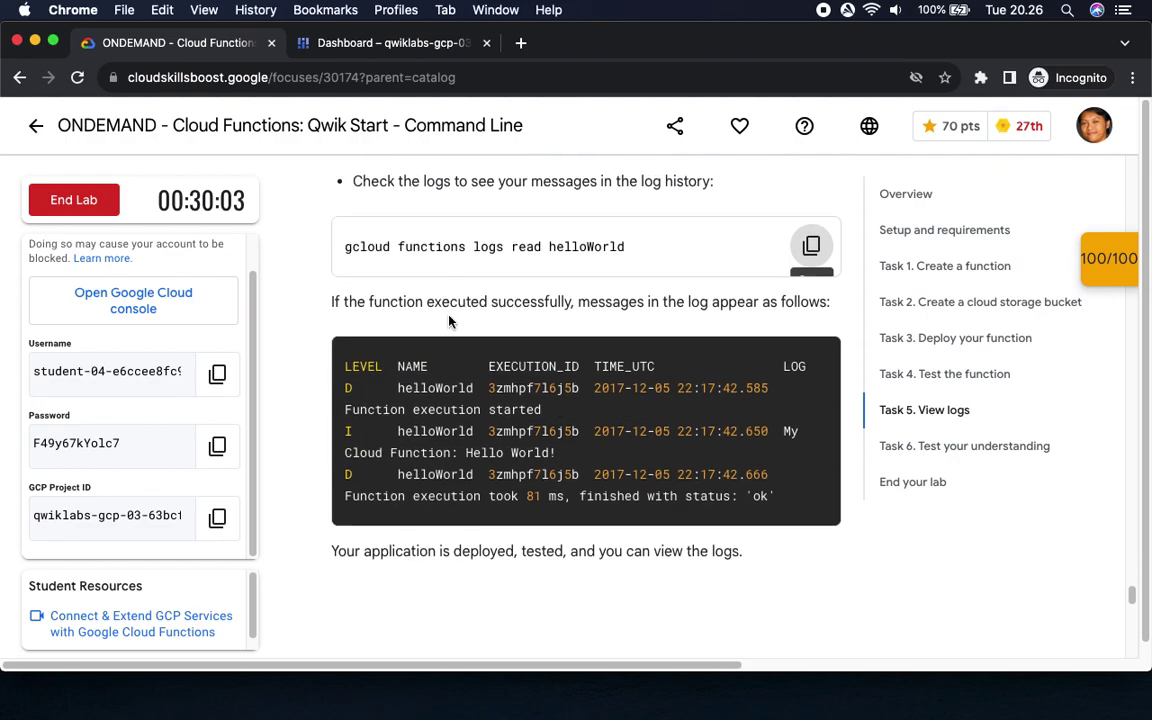
pyautogui.scroll(-3, 630, 372)
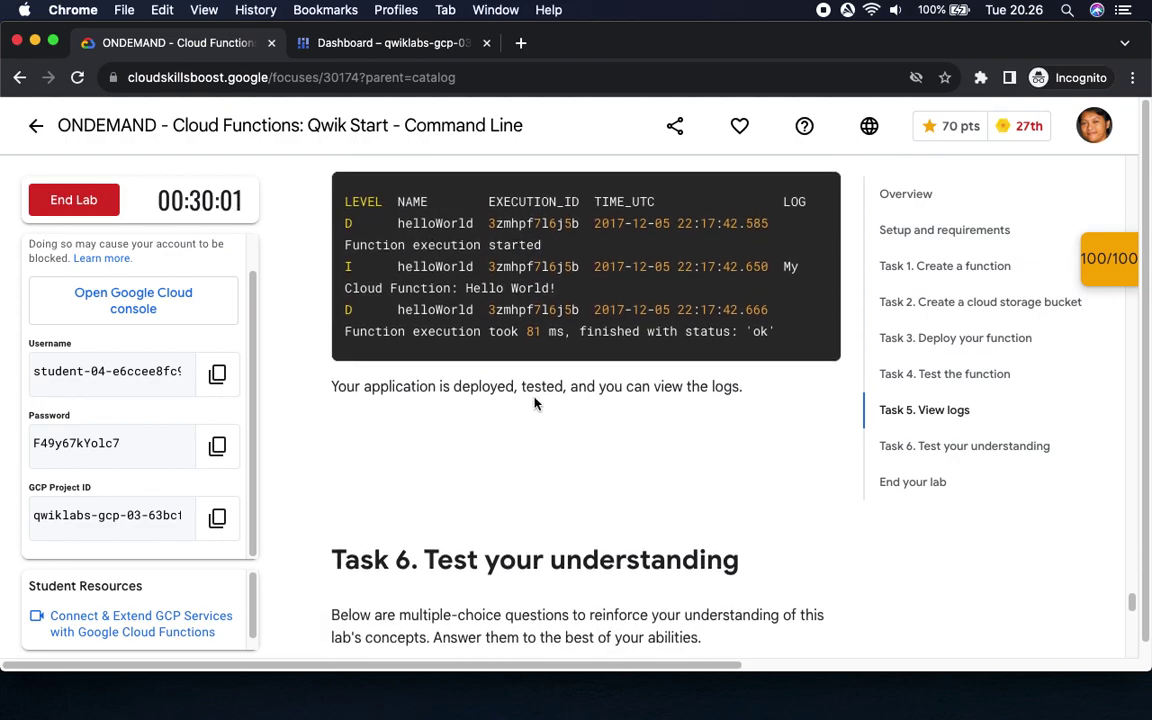
# - Answer True to the Task 6 serverless quiz question
pyautogui.scroll(-1, 701, 382)
pyautogui.scroll(-5, 730, 370)
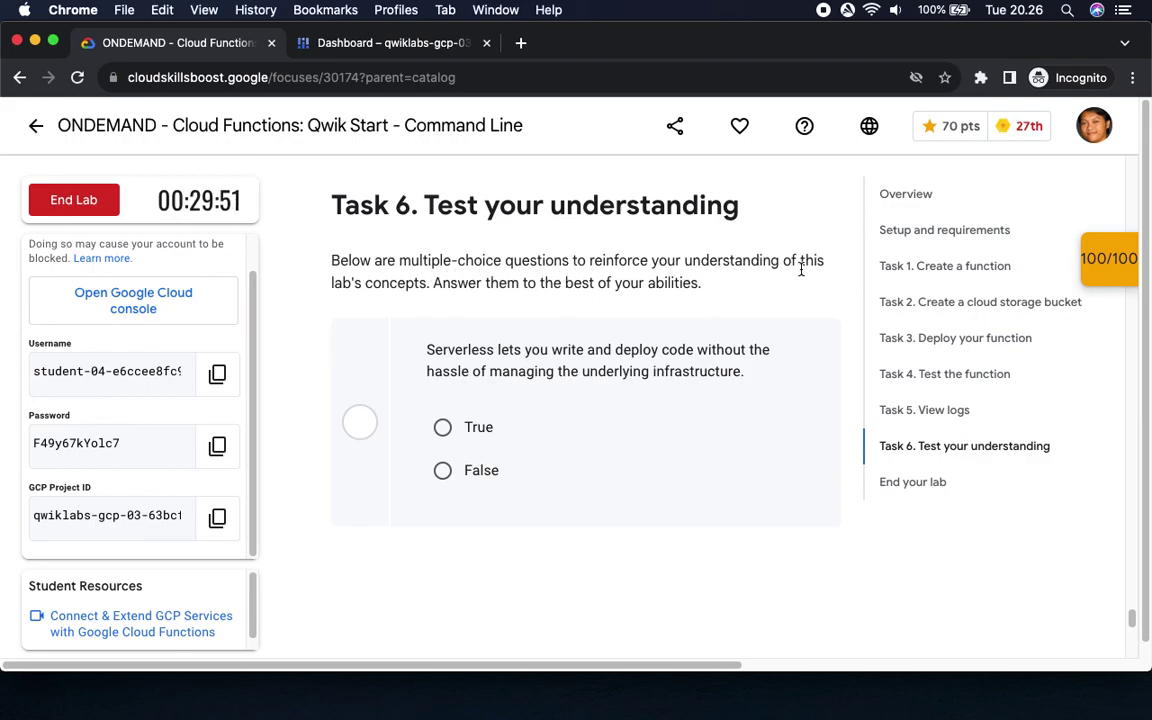
pyautogui.click(444, 429)
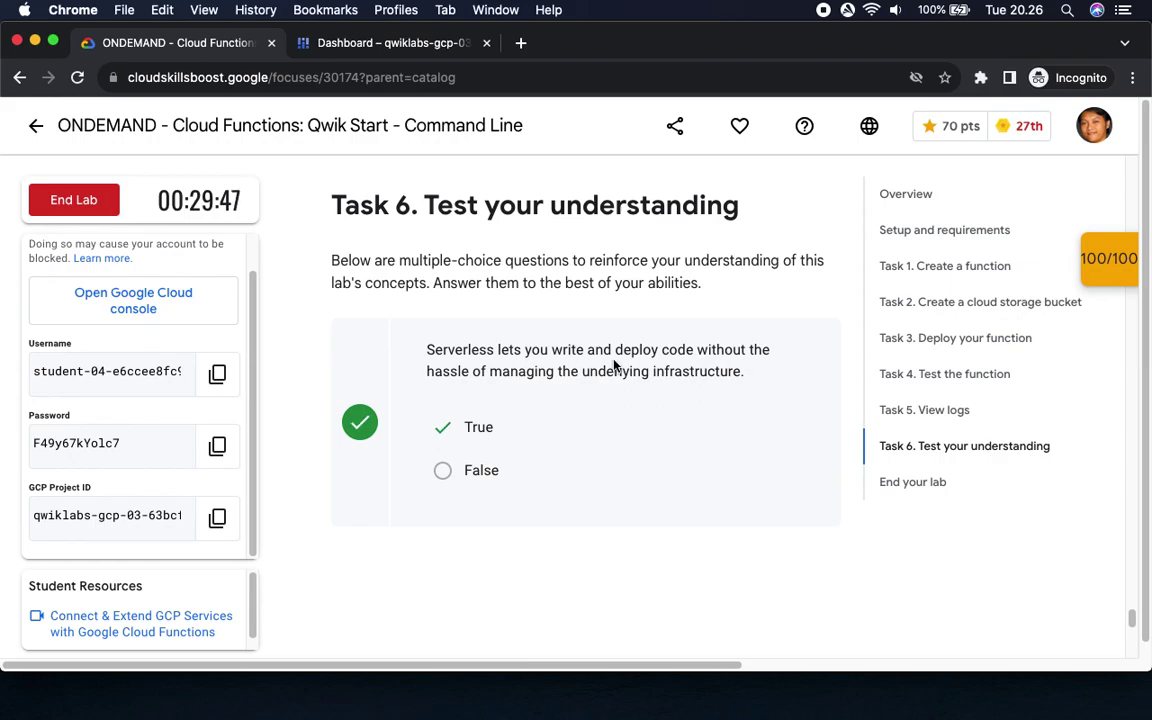
# - Bring up the end-lab confirmation from the End your lab section
pyautogui.scroll(-3, 619, 375)
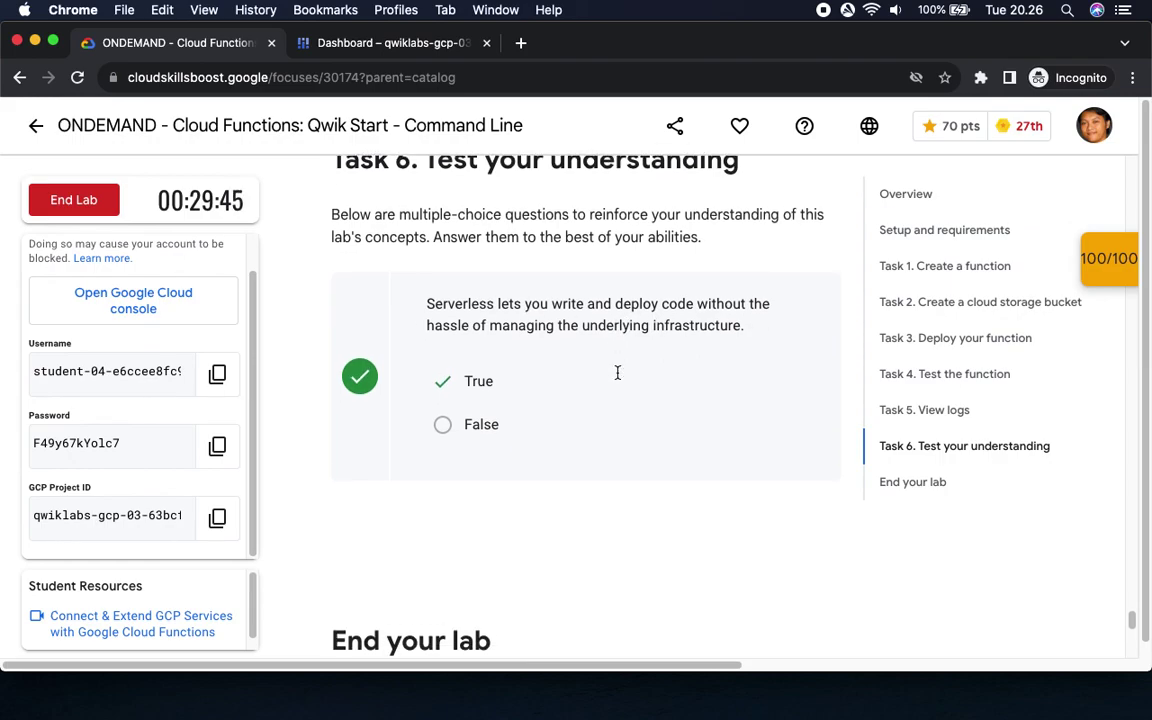
pyautogui.scroll(-3, 619, 378)
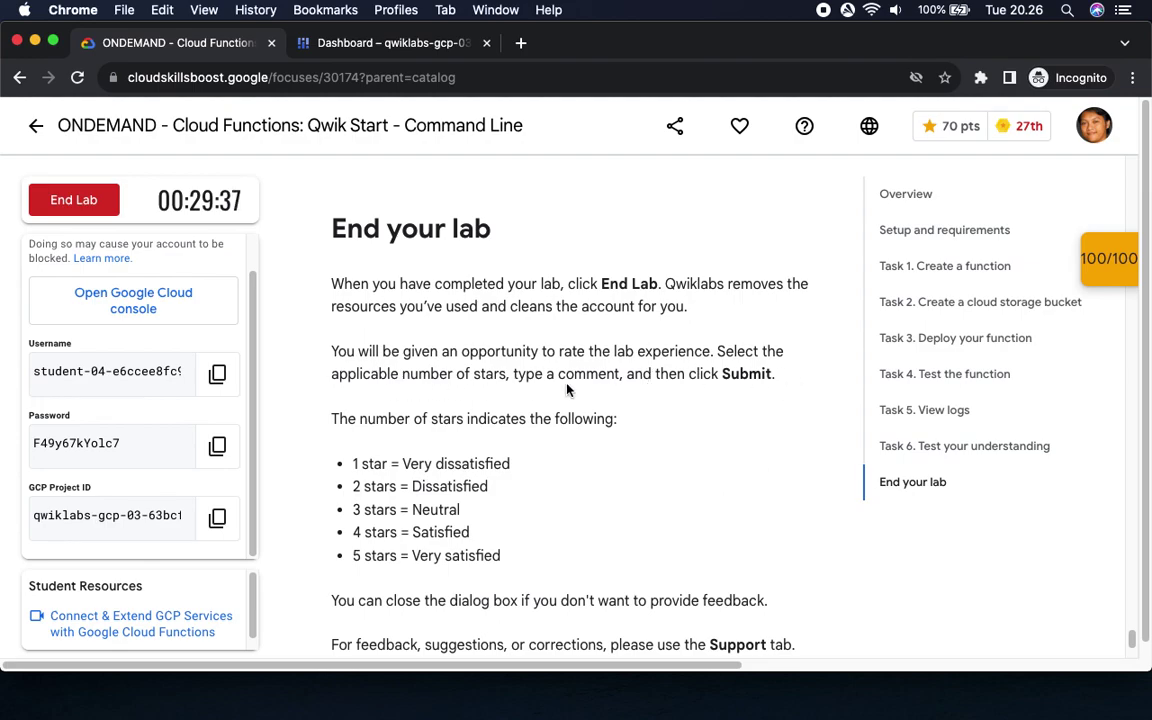
pyautogui.scroll(-4, 360, 411)
pyautogui.scroll(-1, 347, 412)
pyautogui.click(79, 204)
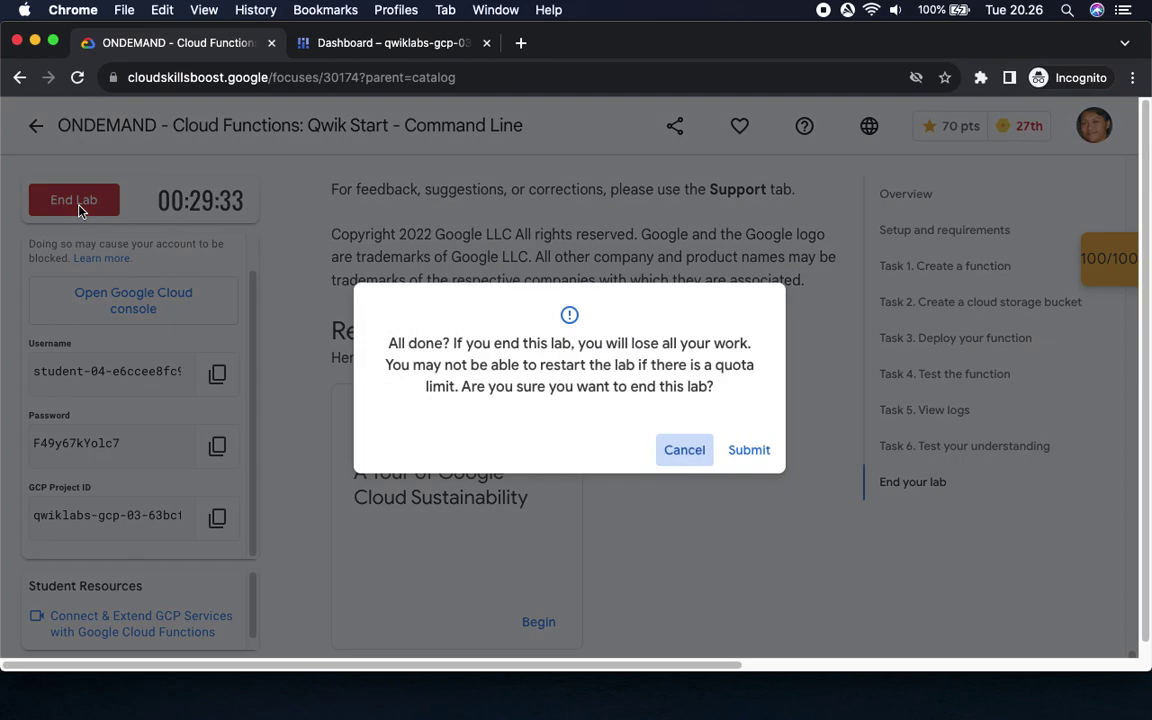
# - Confirm ending the Qwik Start lab, then give it five stars and submit the rating
pyautogui.click(750, 451)
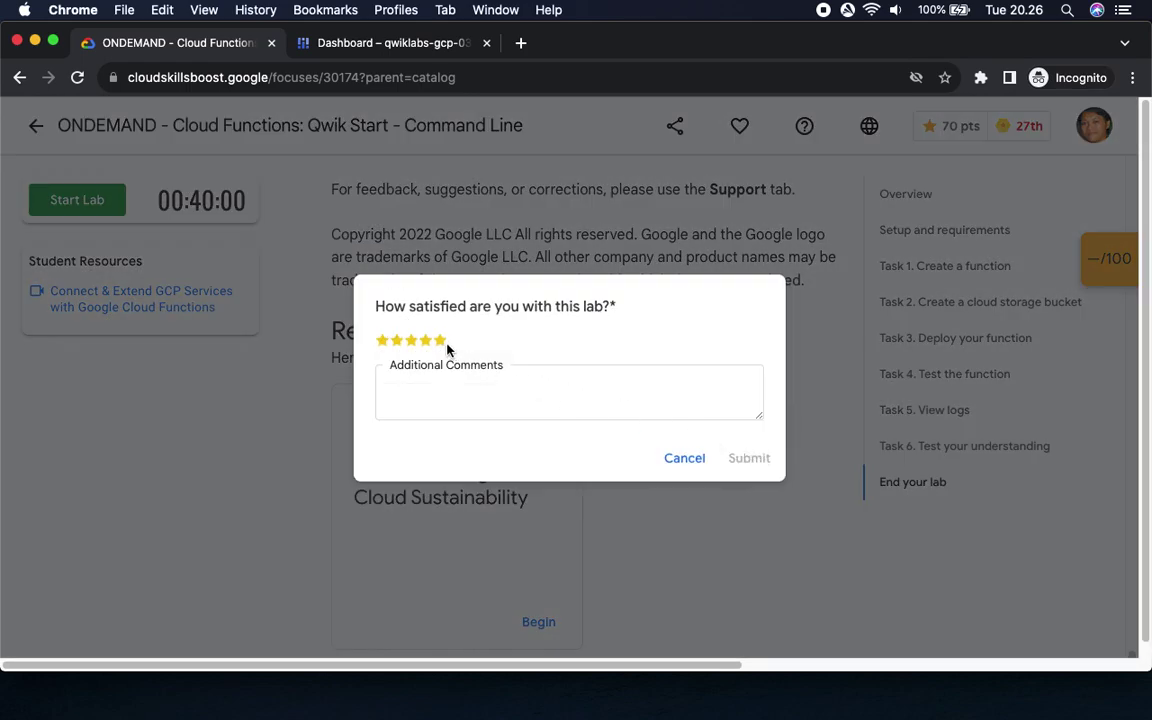
pyautogui.click(441, 341)
pyautogui.click(767, 459)
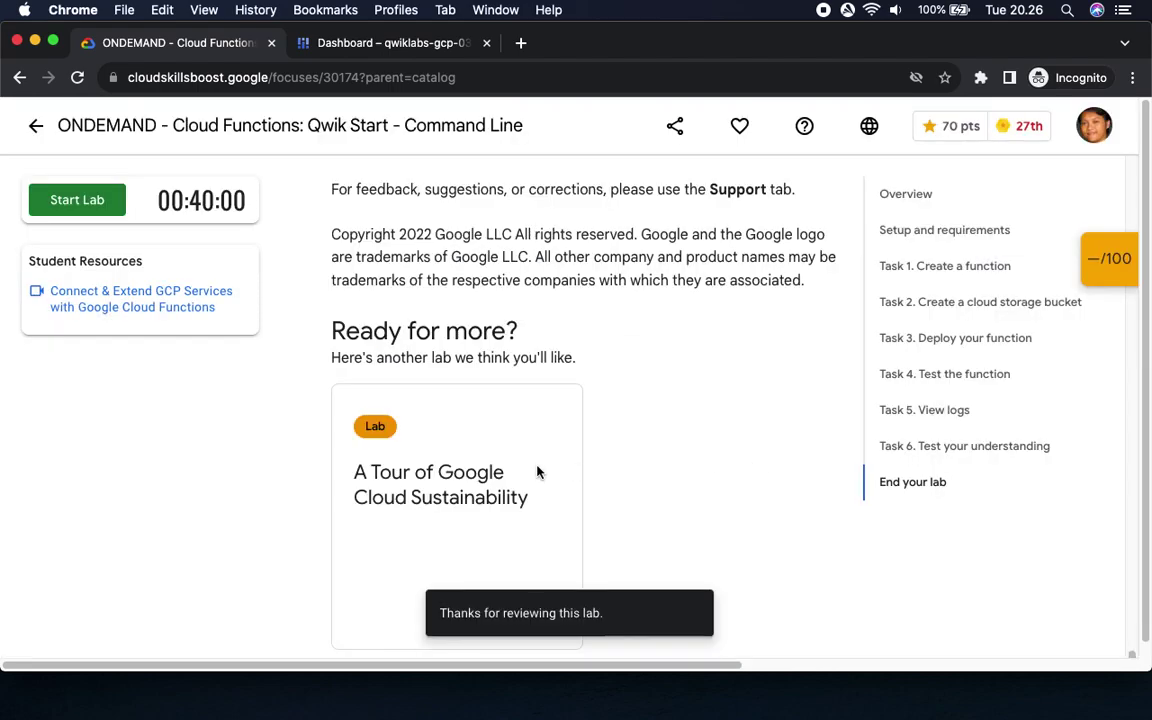